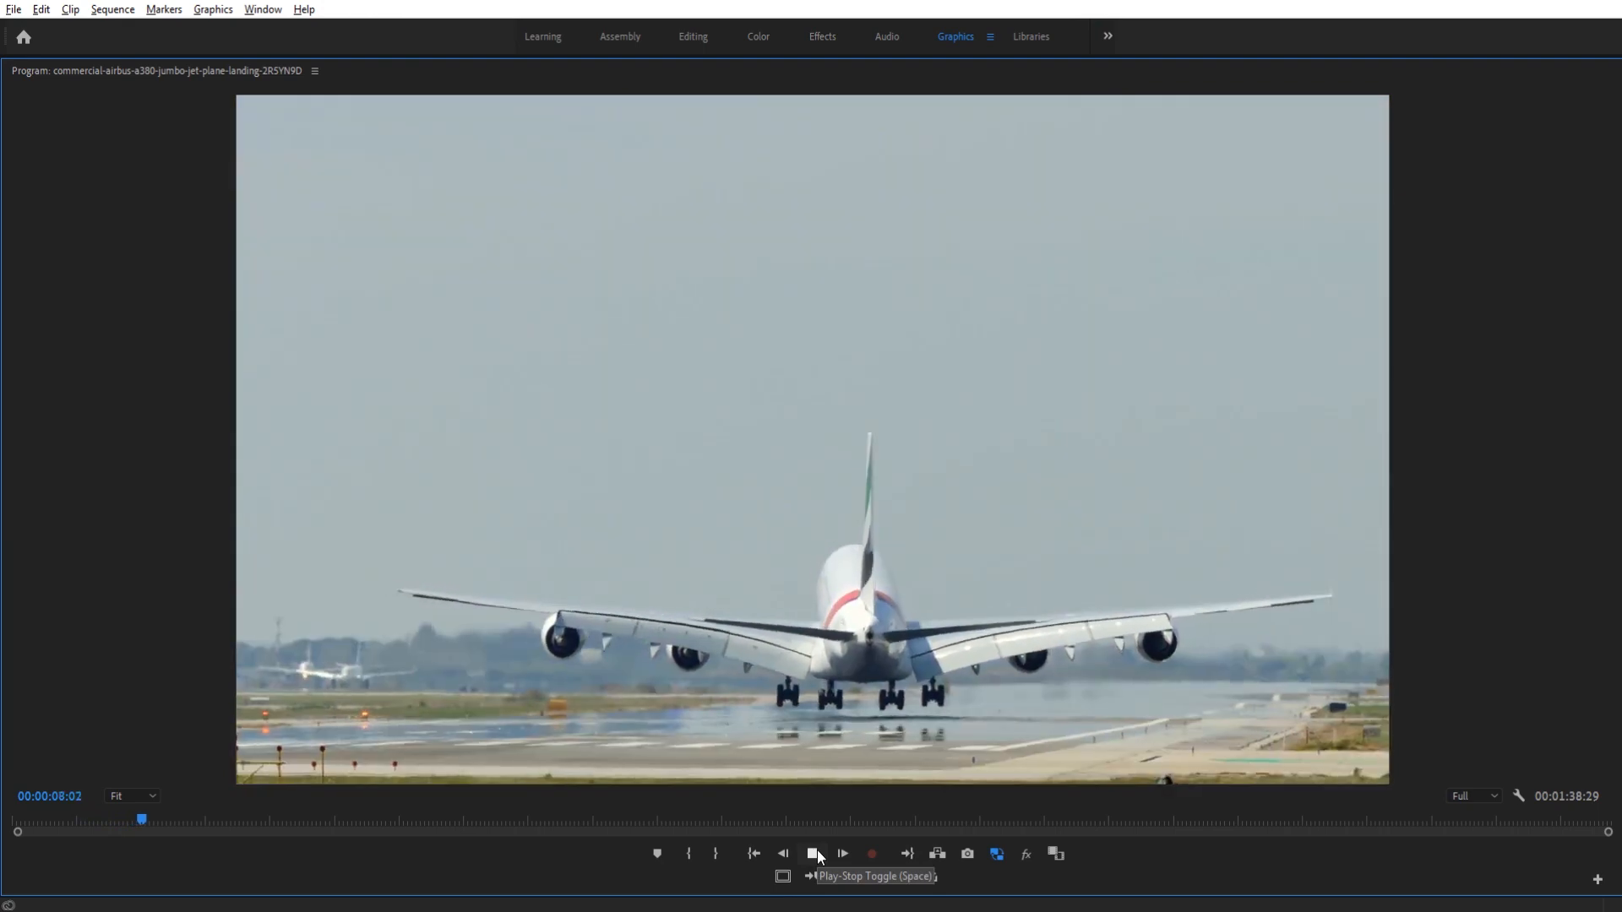
# Stop the preview of the finished sequence and restore the maximized program monitor to the normal panel layout
pyautogui.click(813, 854)
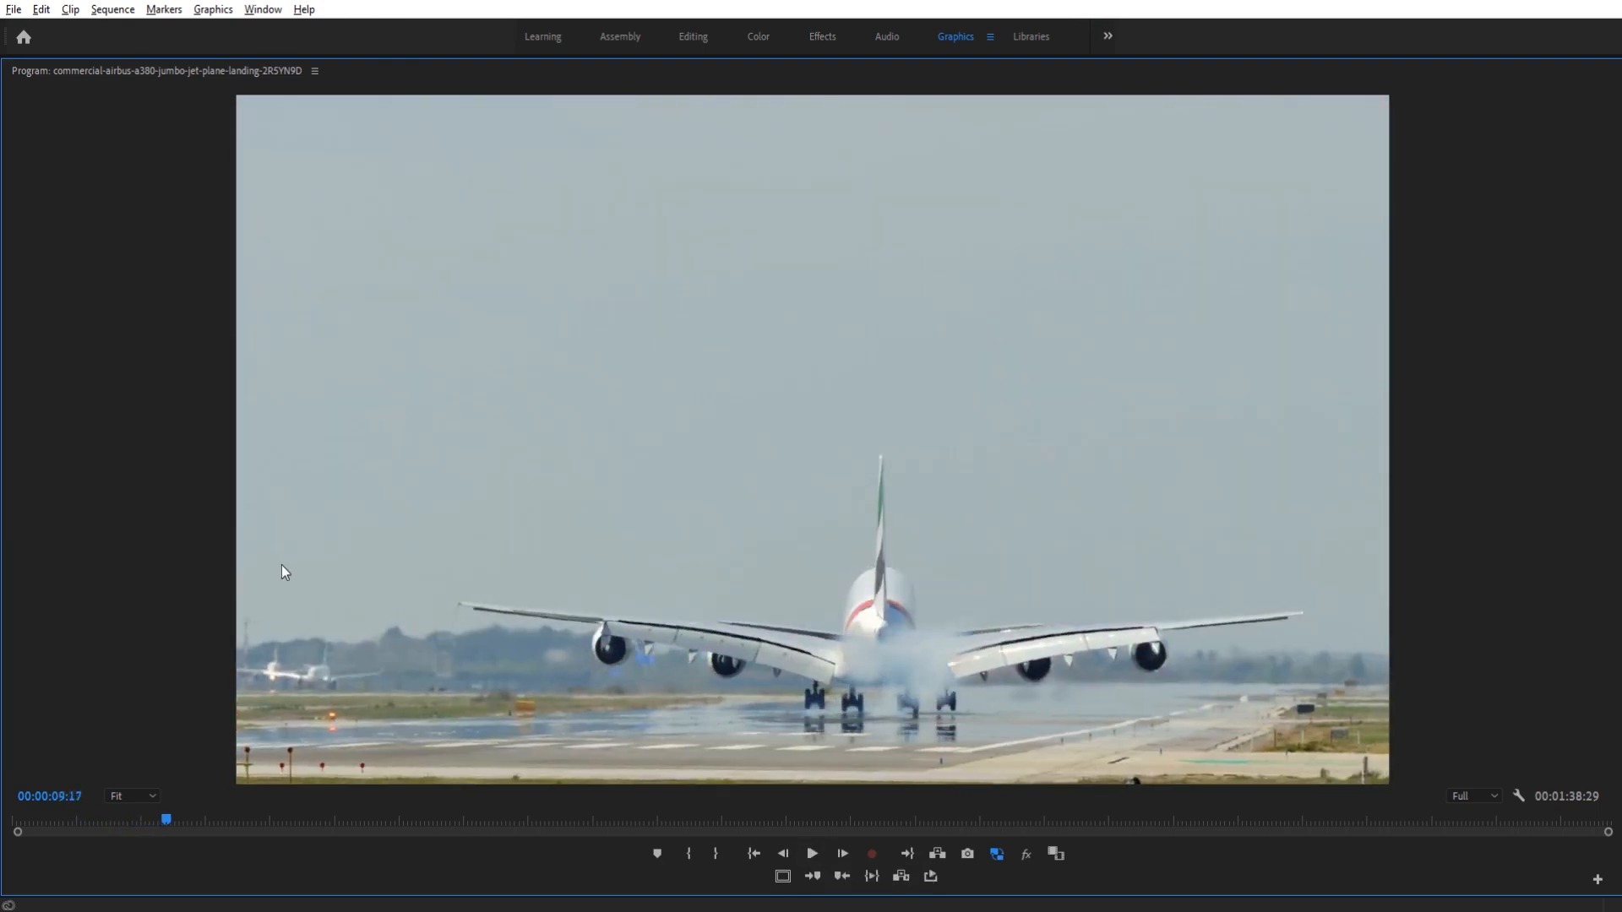
pyautogui.press('`')
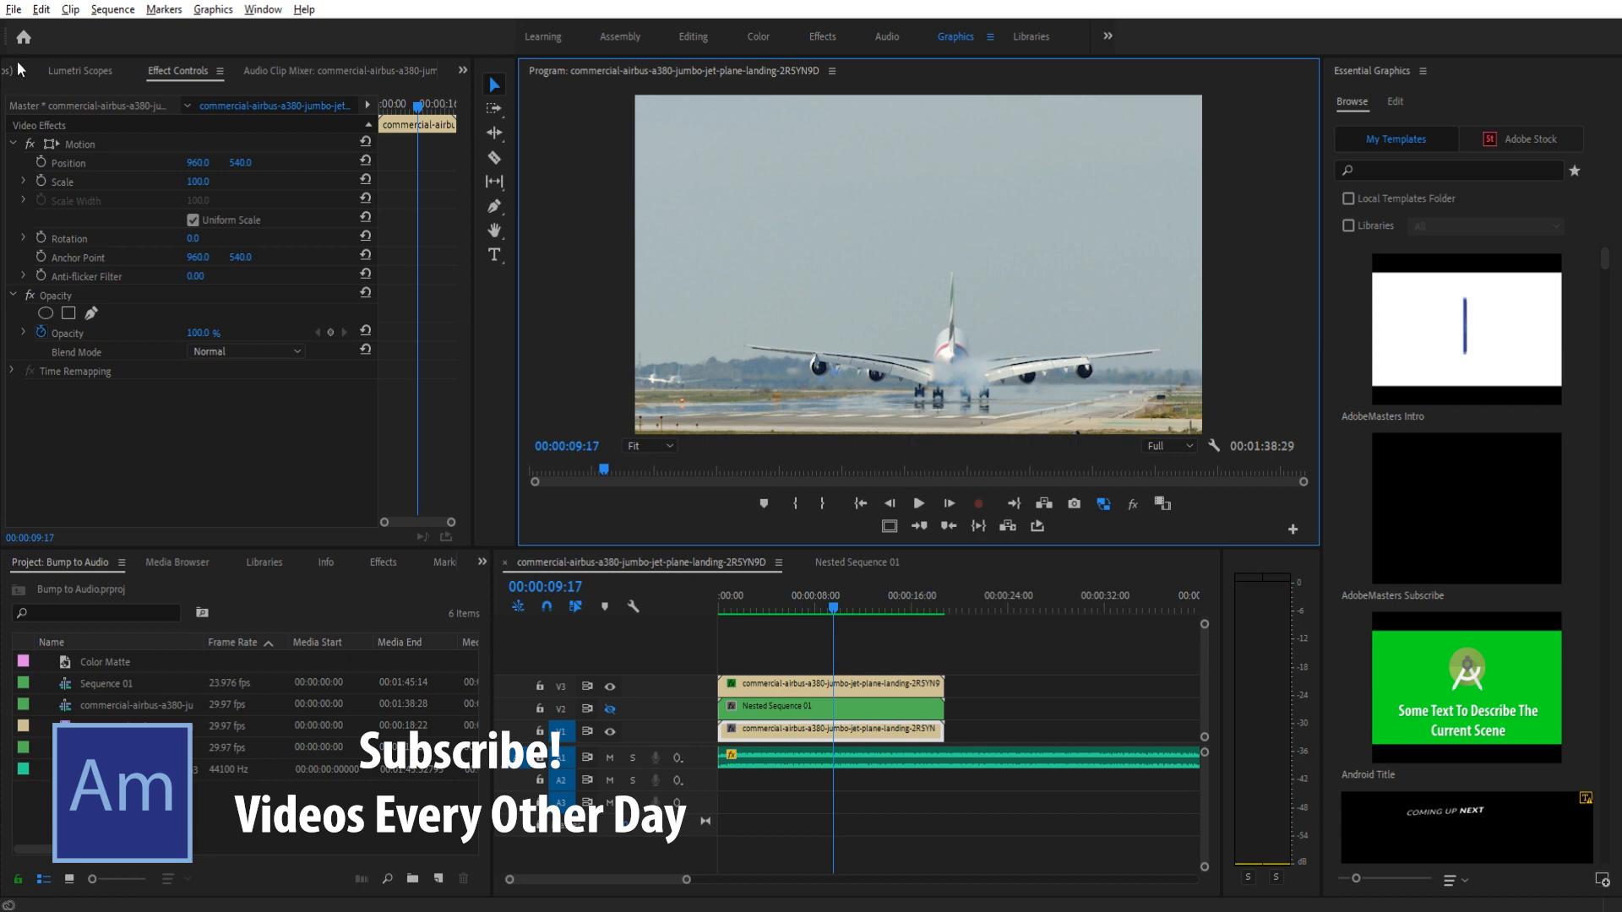
# Create a new sequence with the preselected preset in the project
pyautogui.click(13, 9)
pyautogui.moveTo(144, 30)
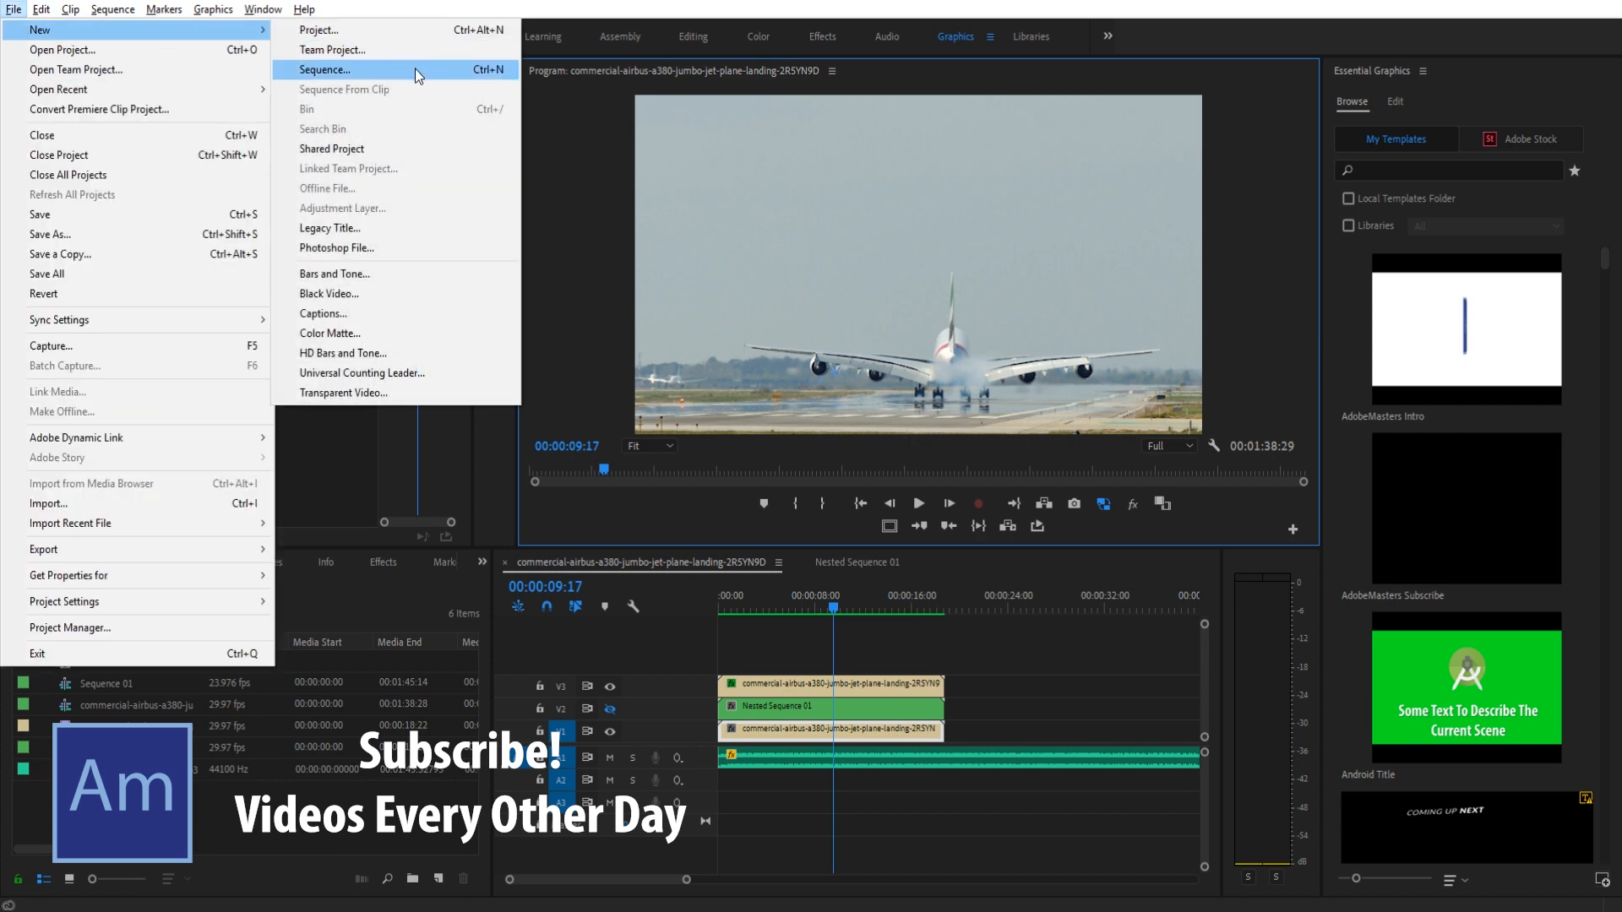
pyautogui.click(414, 70)
pyautogui.click(949, 743)
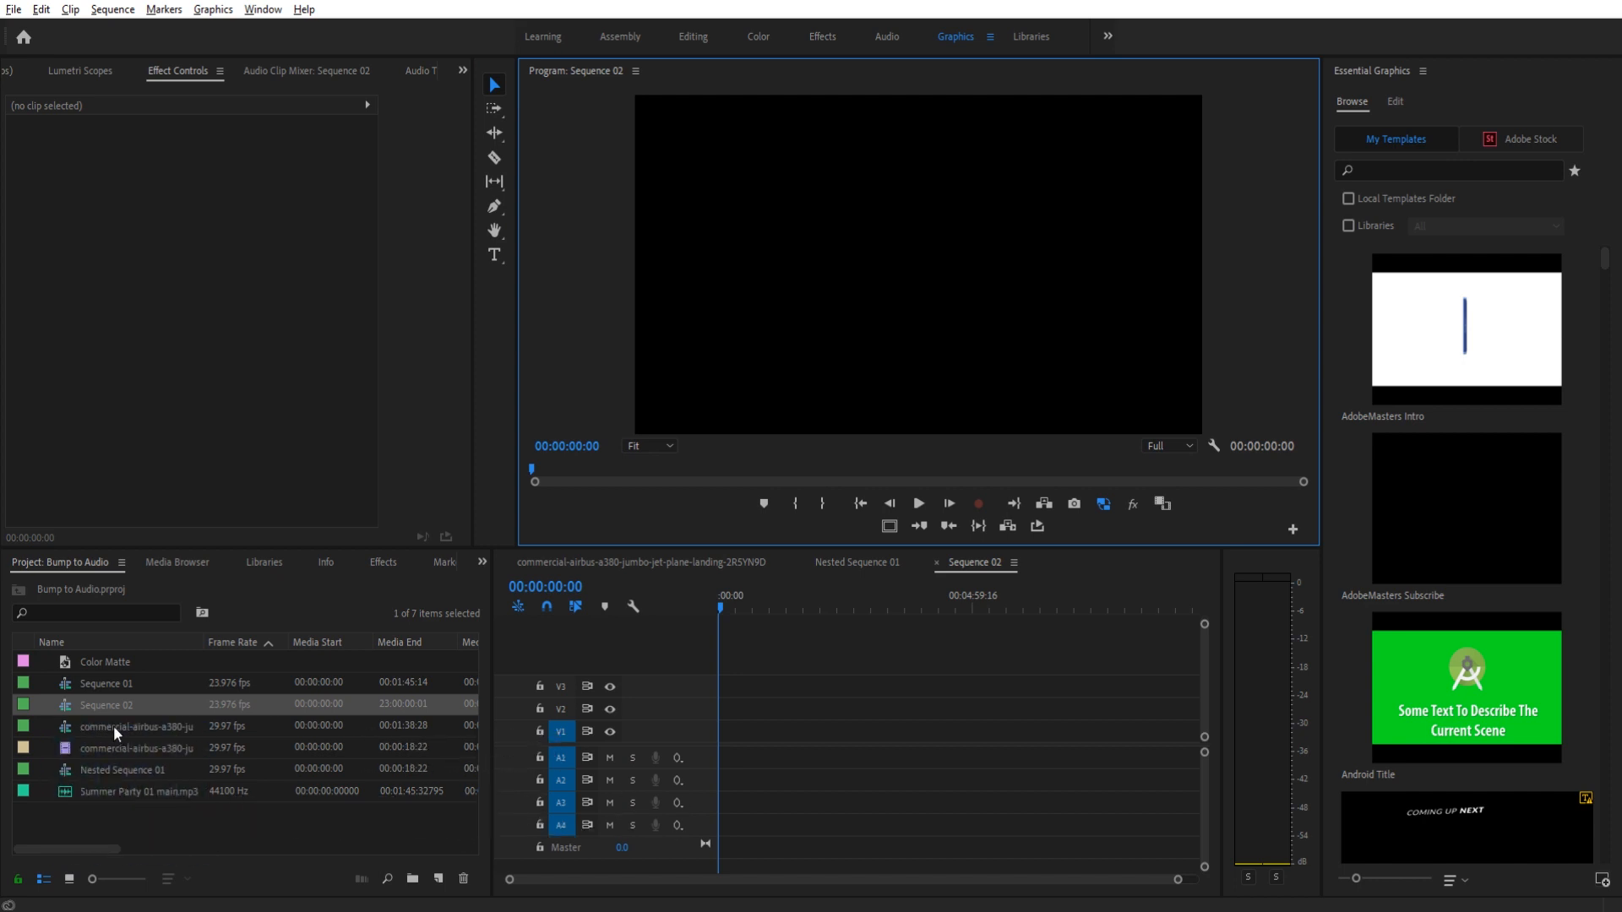
# Place the commercial-airbus-a380 video clip at the start of track V1 in the new sequence, keeping the existing sequence settings
pyautogui.moveTo(124, 748); pyautogui.dragTo(718, 749)
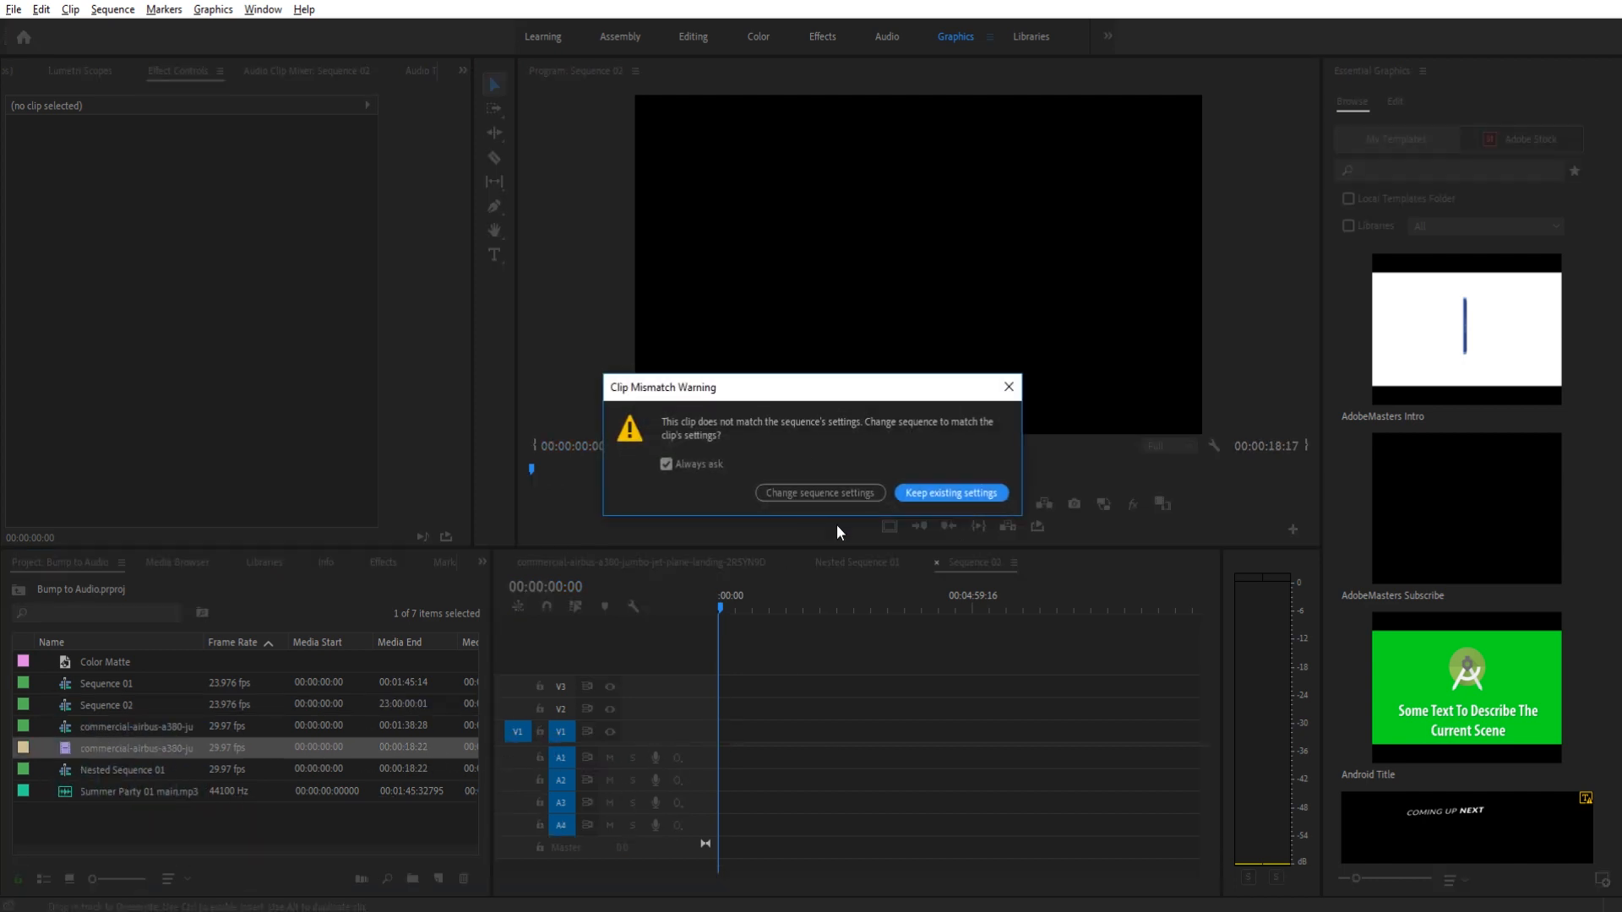
pyautogui.click(951, 494)
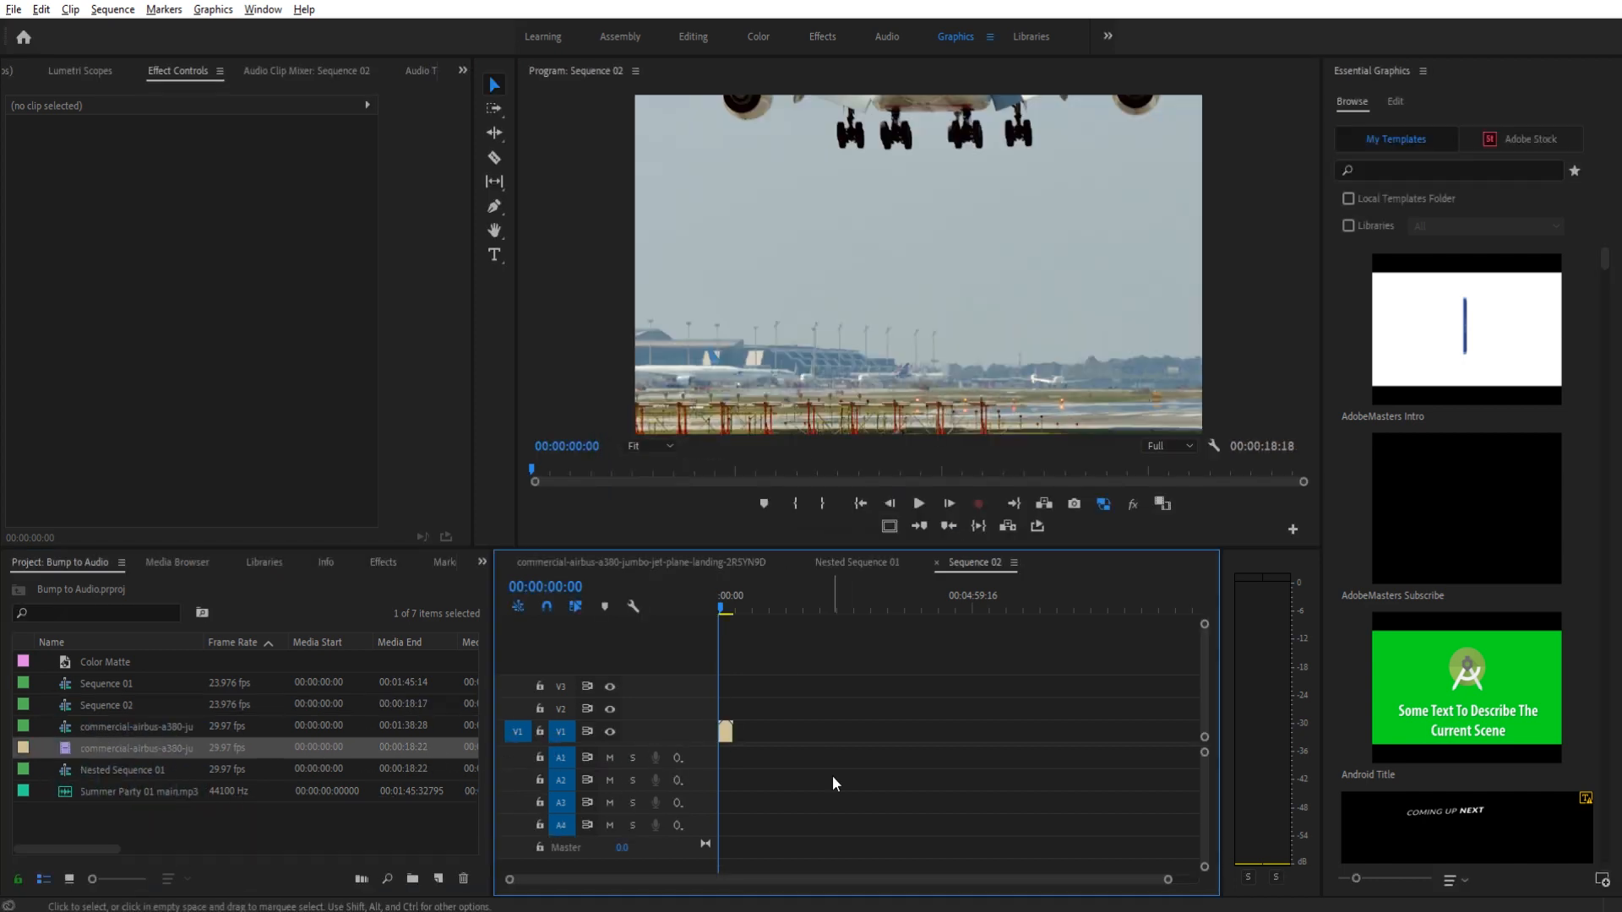
pyautogui.scroll(-3, 832, 776)
pyautogui.scroll(3, 735, 870)
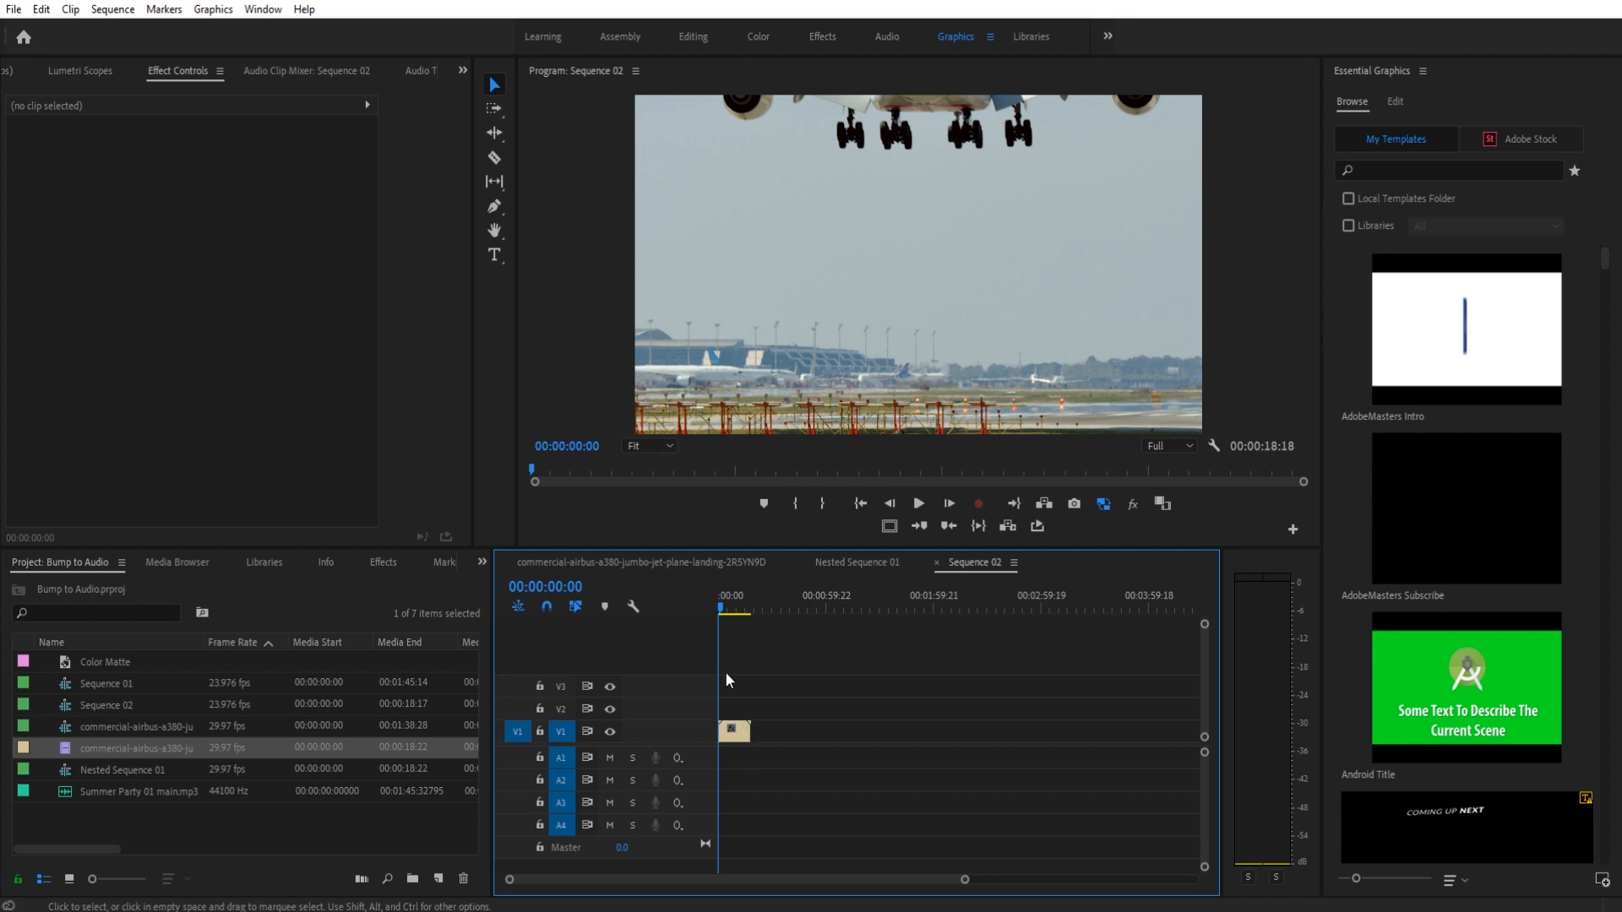
# Set the program monitor's playback resolution to 1/4 and play back the airplane clip
pyautogui.press('space')
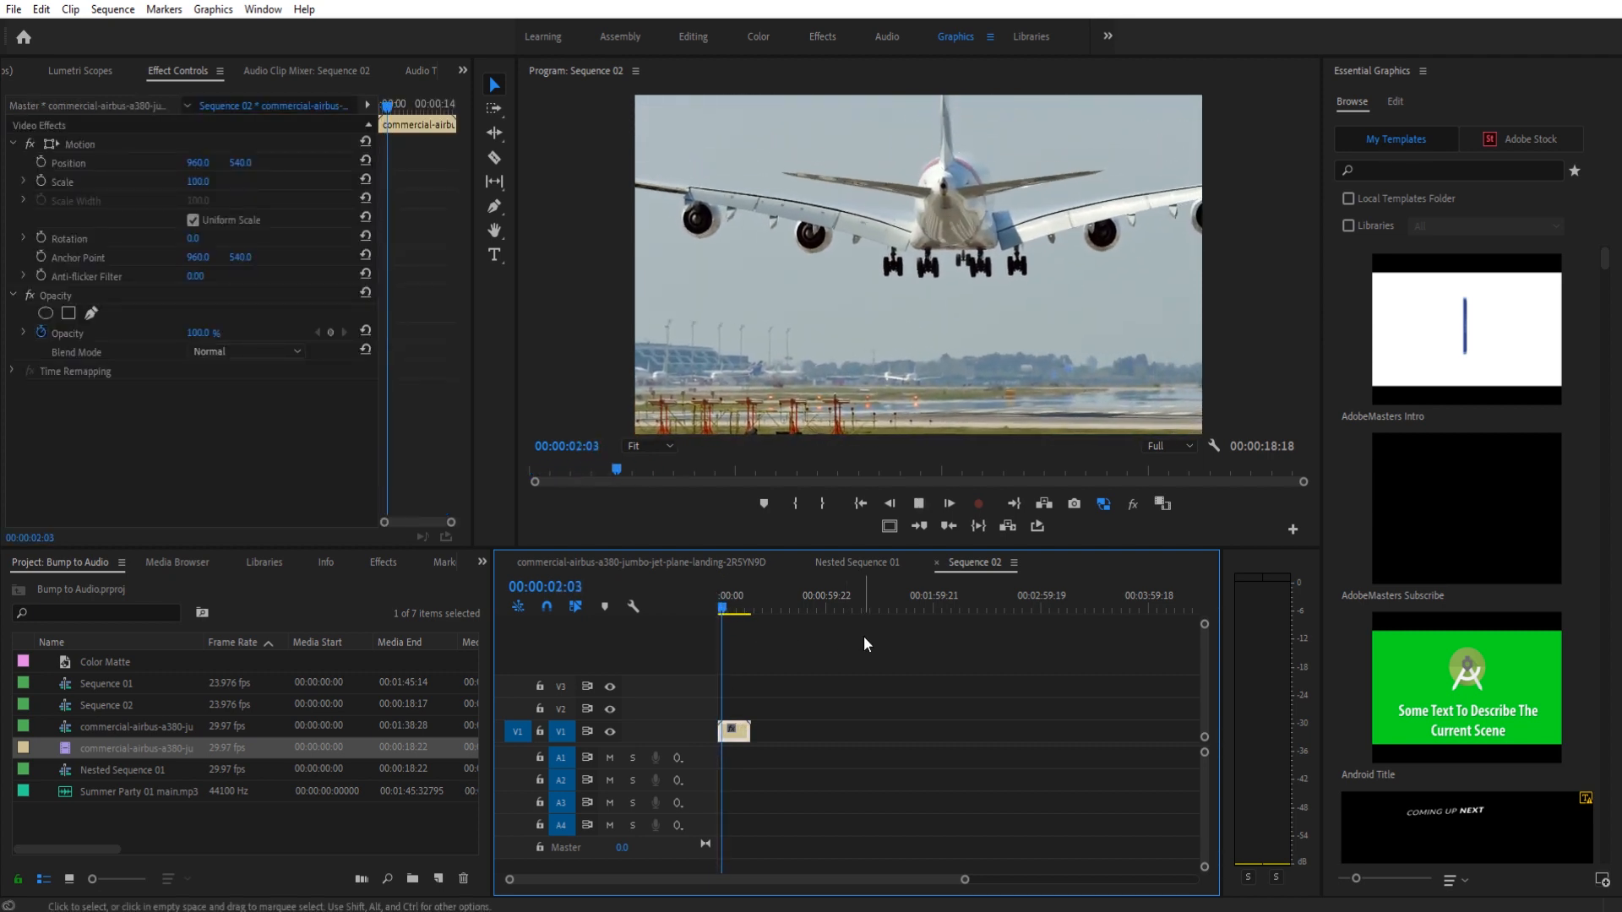
pyautogui.press('space')
pyautogui.click(1169, 448)
pyautogui.click(1172, 497)
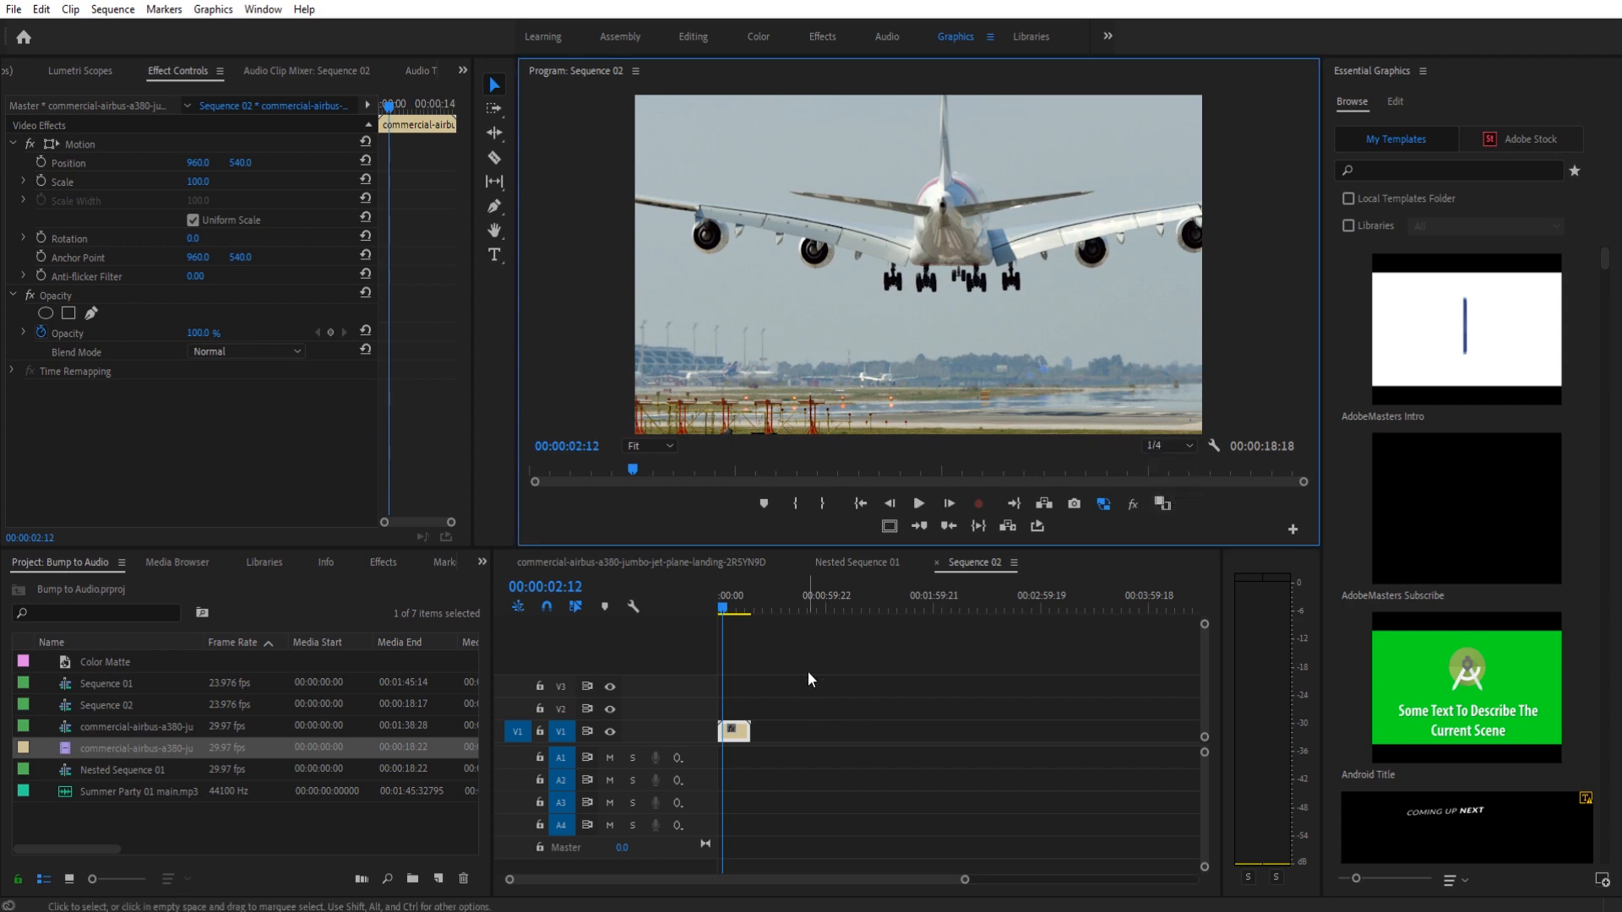
pyautogui.moveTo(735, 607); pyautogui.dragTo(718, 606)
pyautogui.press('space')
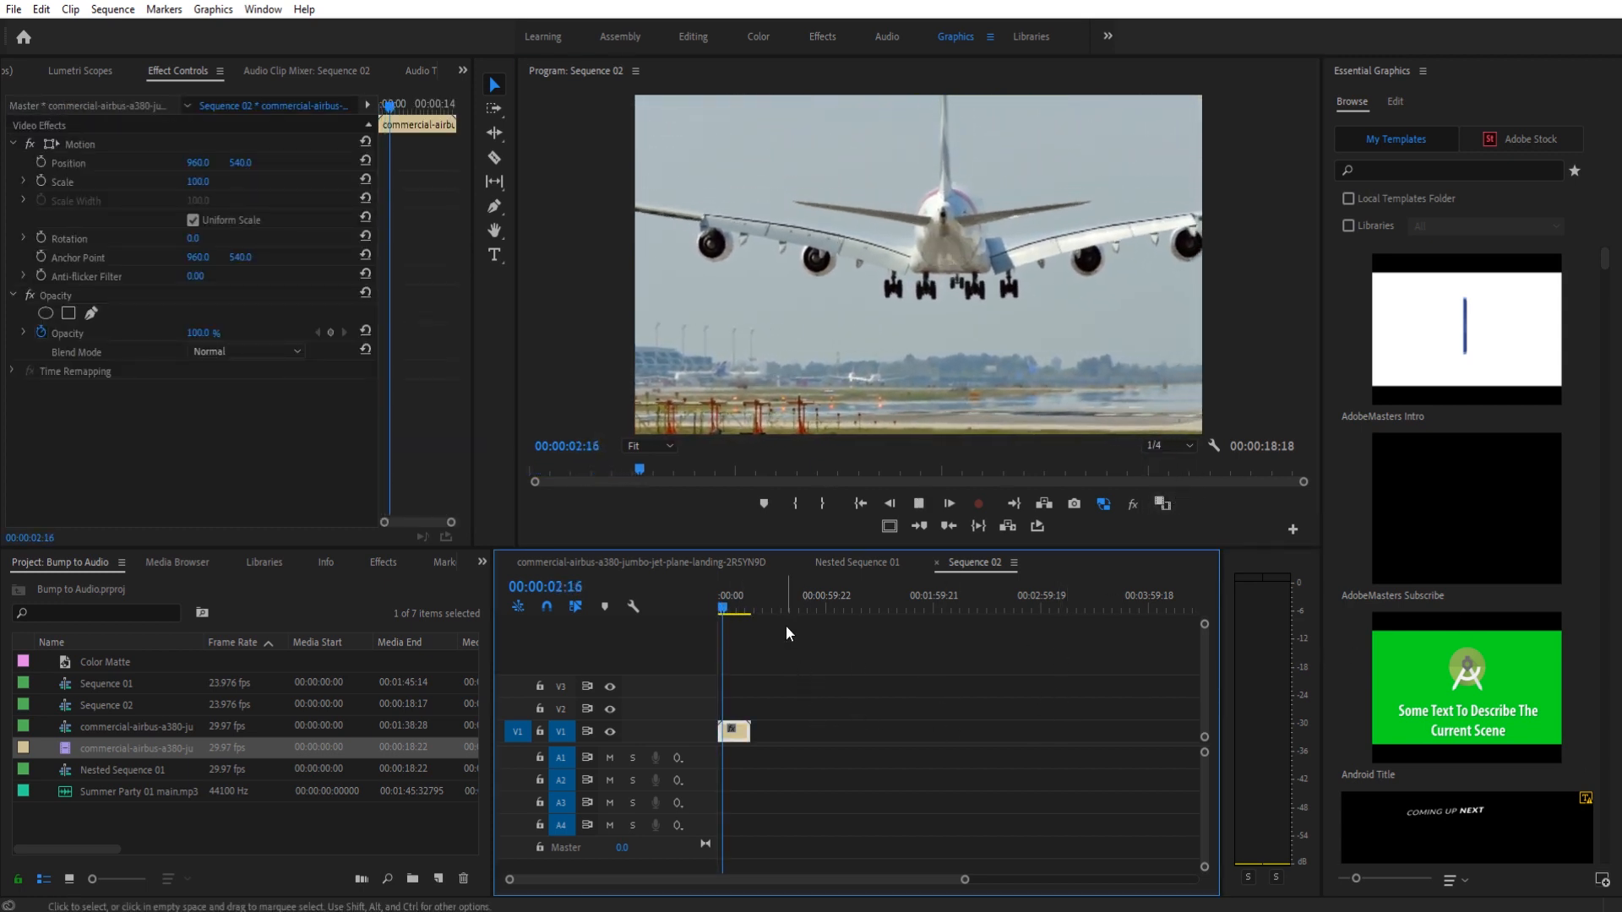
pyautogui.press('space')
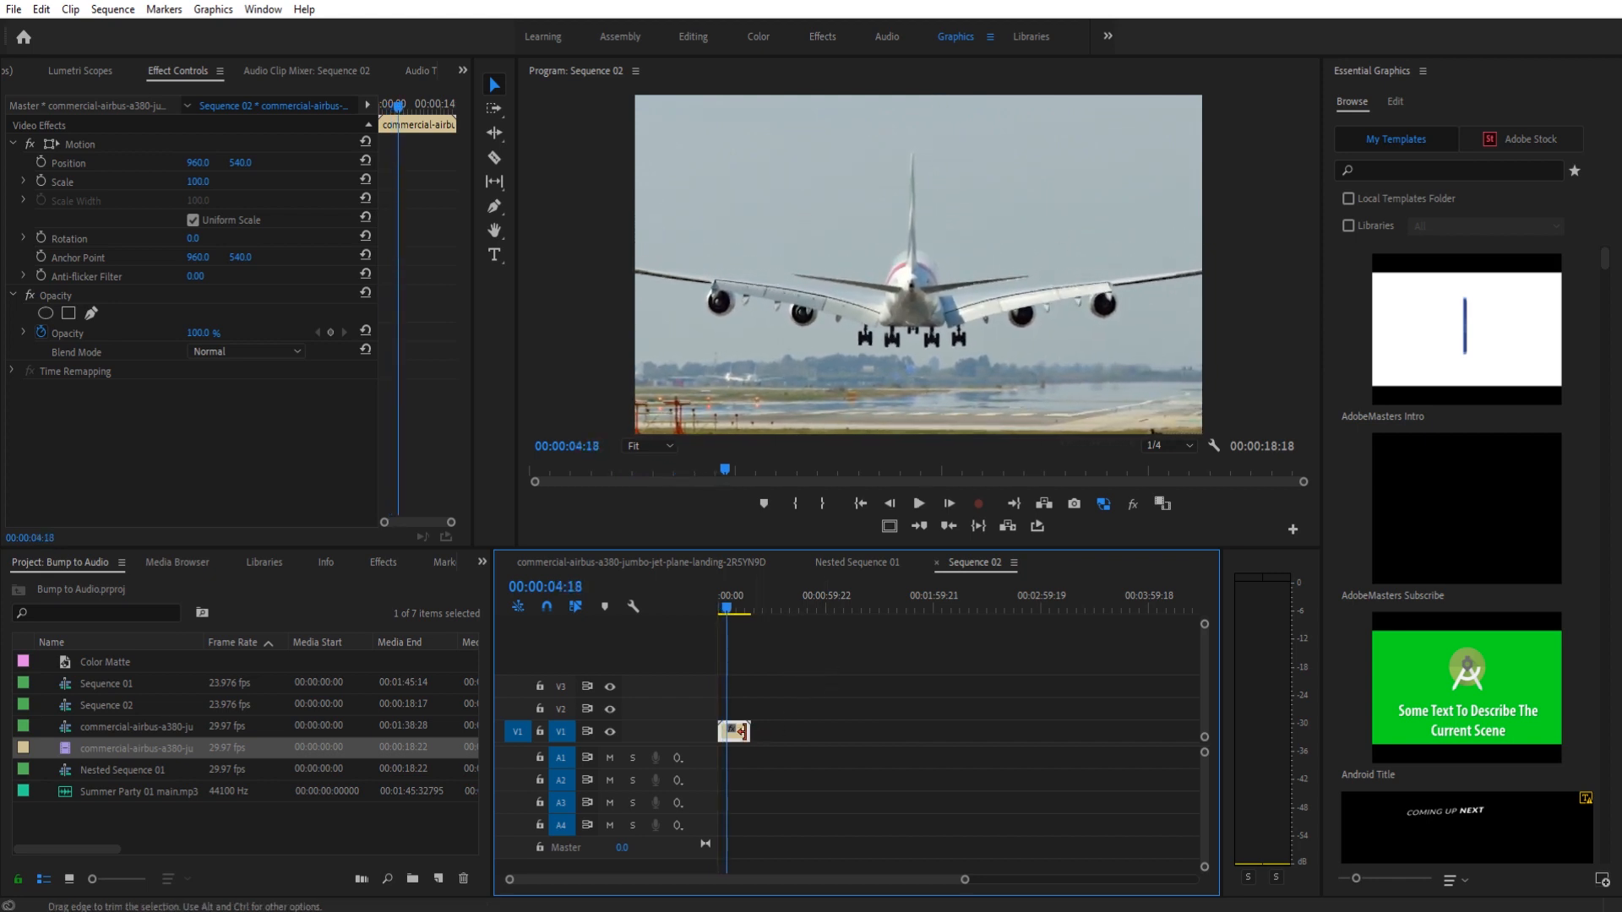
# Duplicate the airplane clip onto track V3 and insert a new Black Video clip between the two copies on V2
pyautogui.keyDown('alt'); pyautogui.moveTo(739, 728); pyautogui.dragTo(741, 686); pyautogui.keyUp('alt')
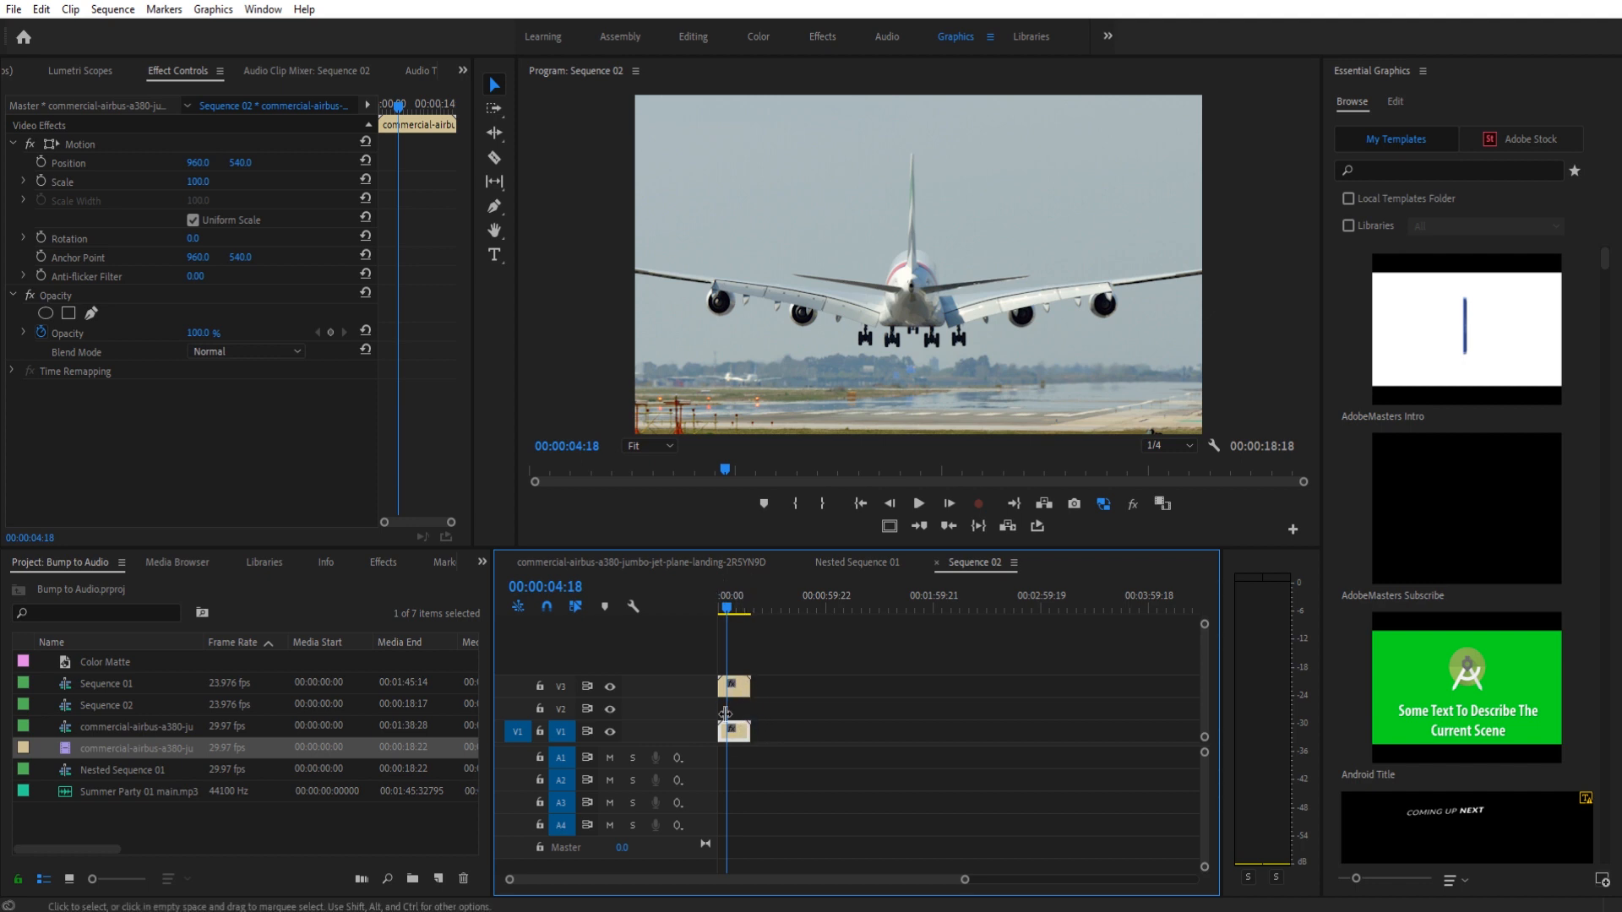
pyautogui.click(439, 878)
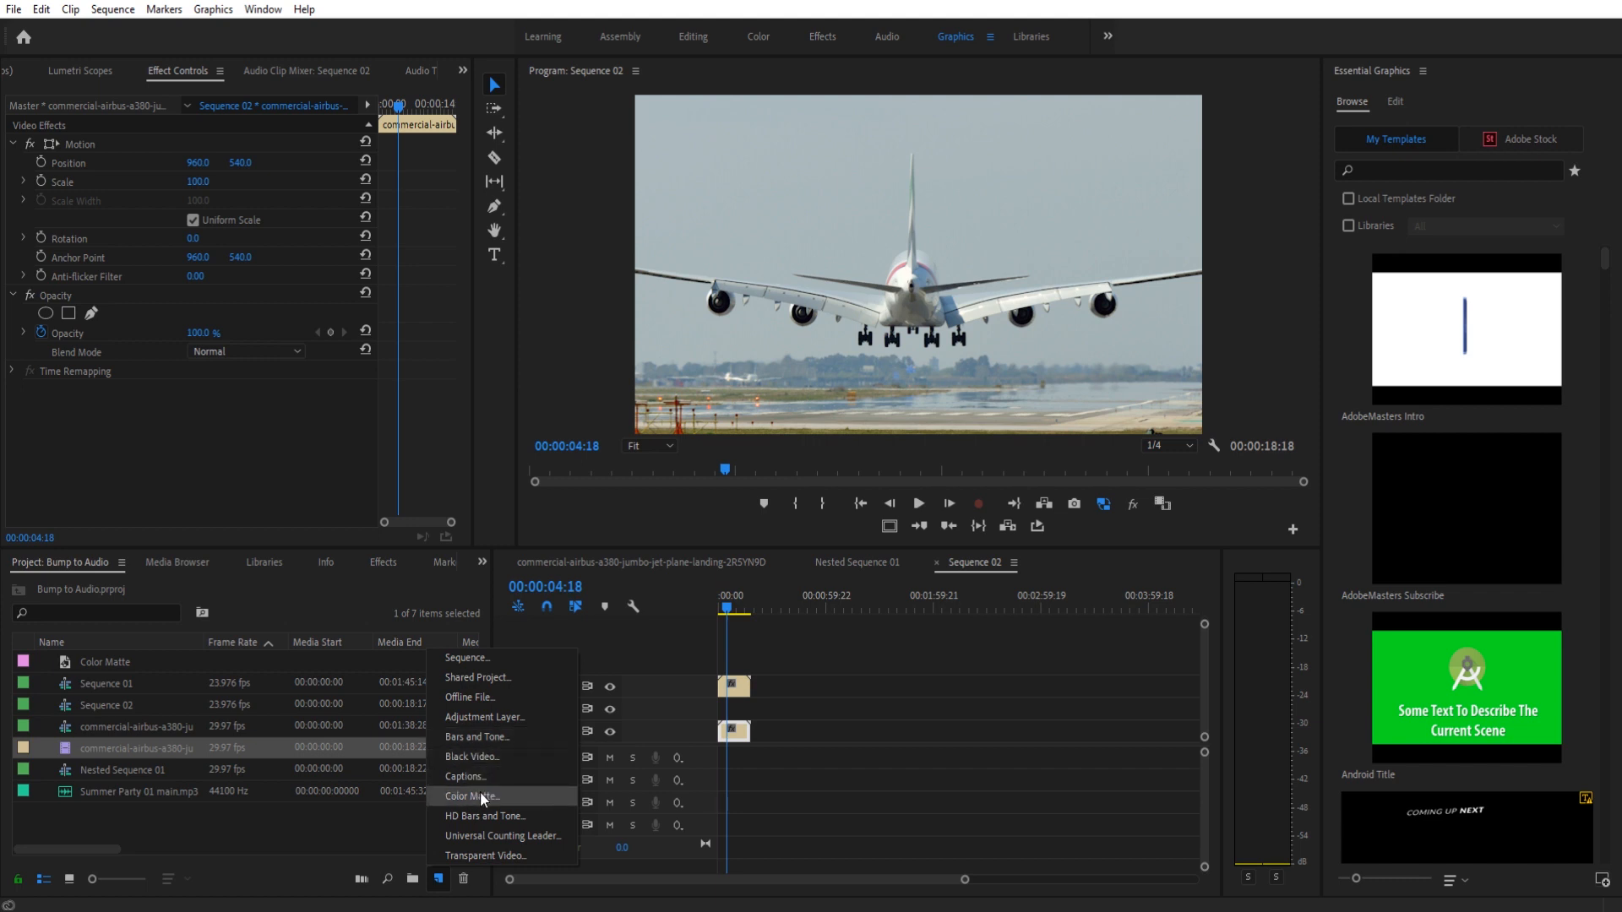
pyautogui.click(475, 757)
pyautogui.click(839, 515)
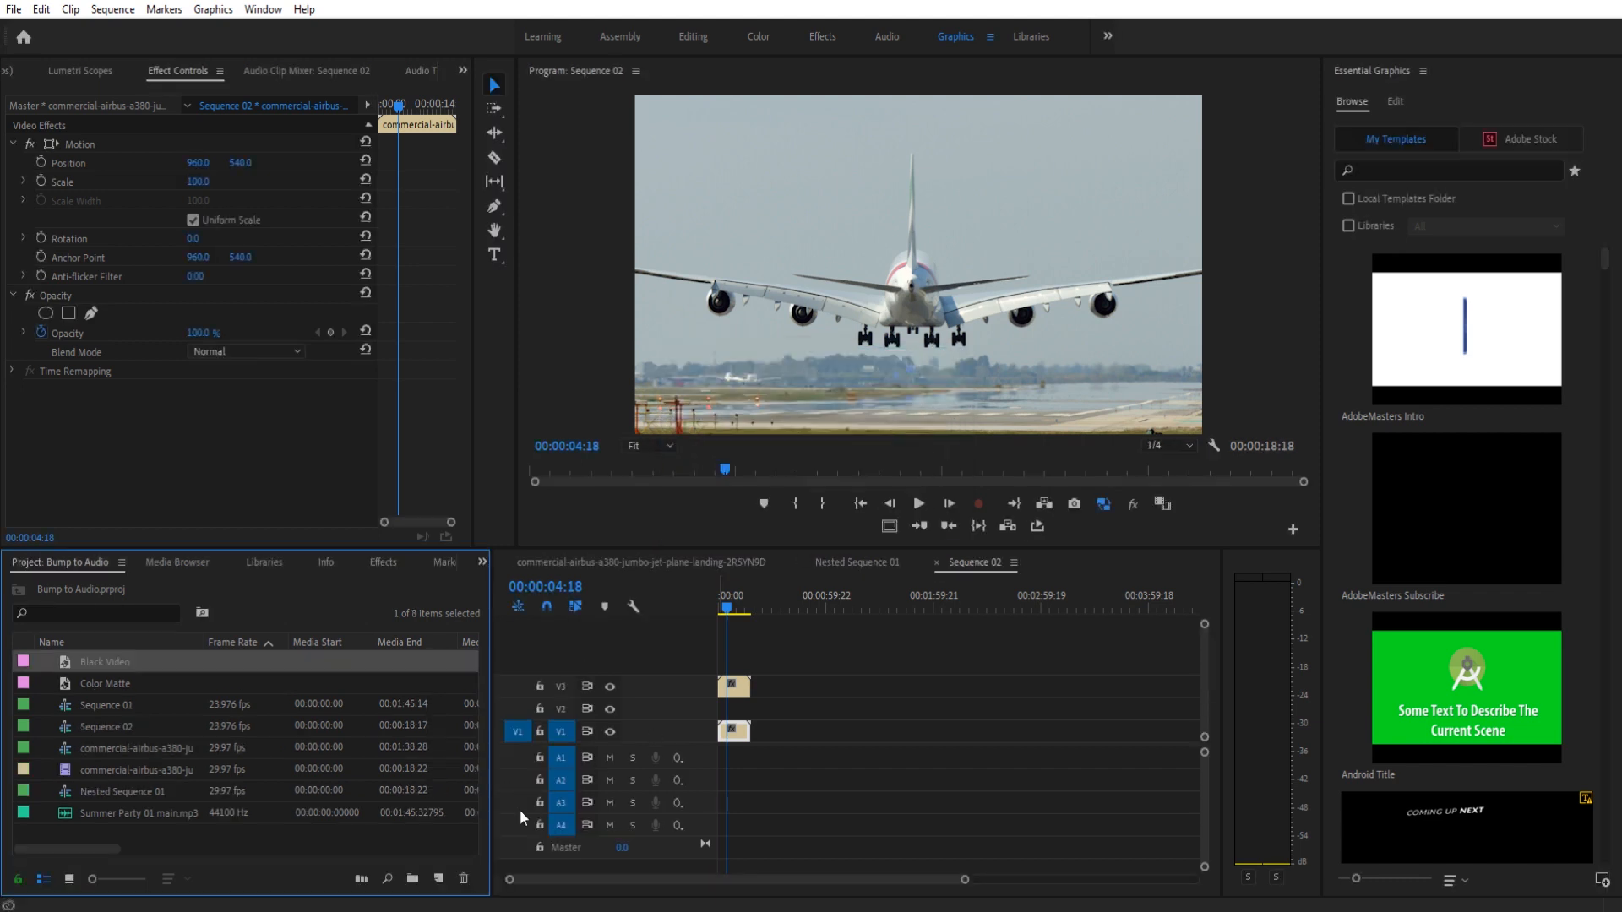
pyautogui.moveTo(305, 669); pyautogui.dragTo(743, 712)
pyautogui.scroll(3, 769, 759)
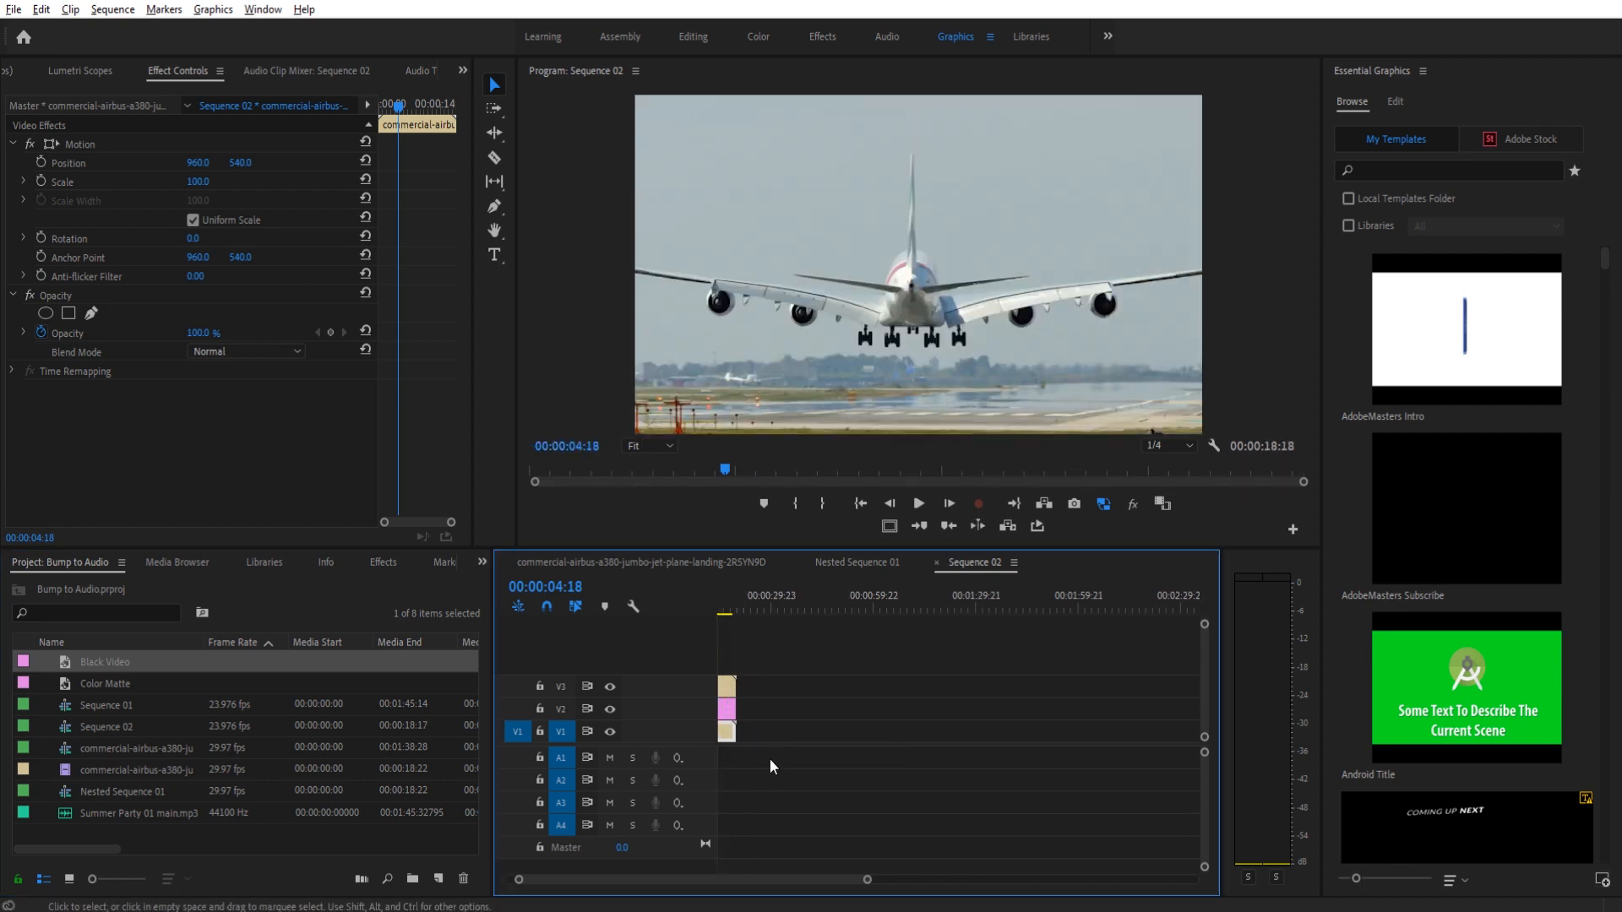
pyautogui.moveTo(708, 881); pyautogui.dragTo(619, 879)
# Find the Strobe Light effect and apply it to the Black Video clip on V2
pyautogui.click(792, 708)
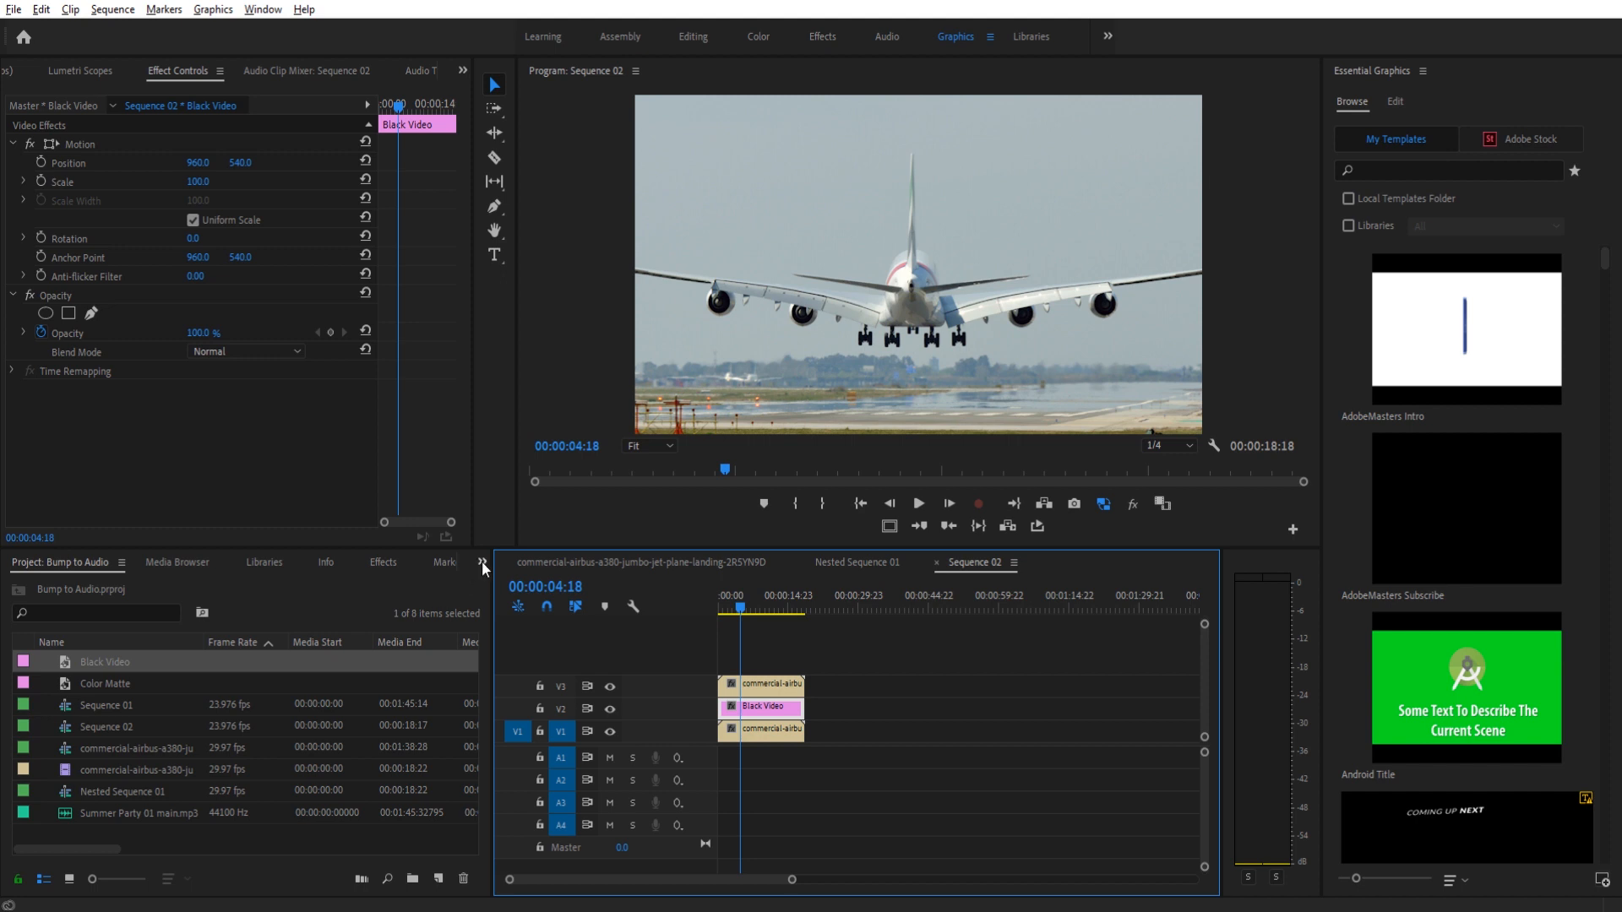
pyautogui.click(383, 561)
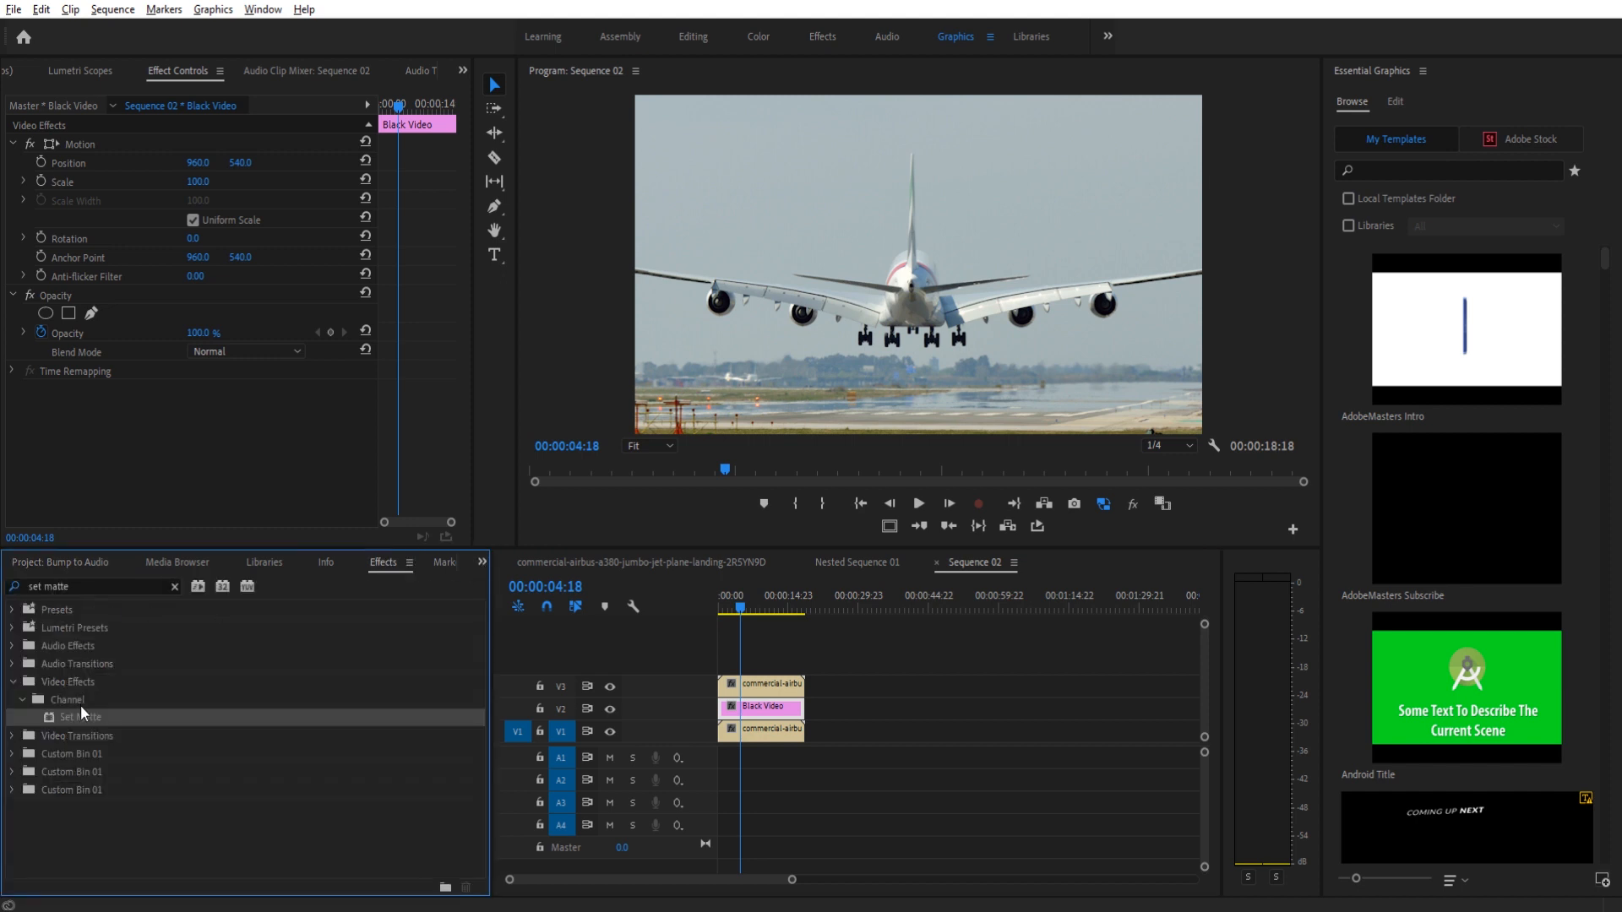
pyautogui.click(93, 586)
pyautogui.write('strob')
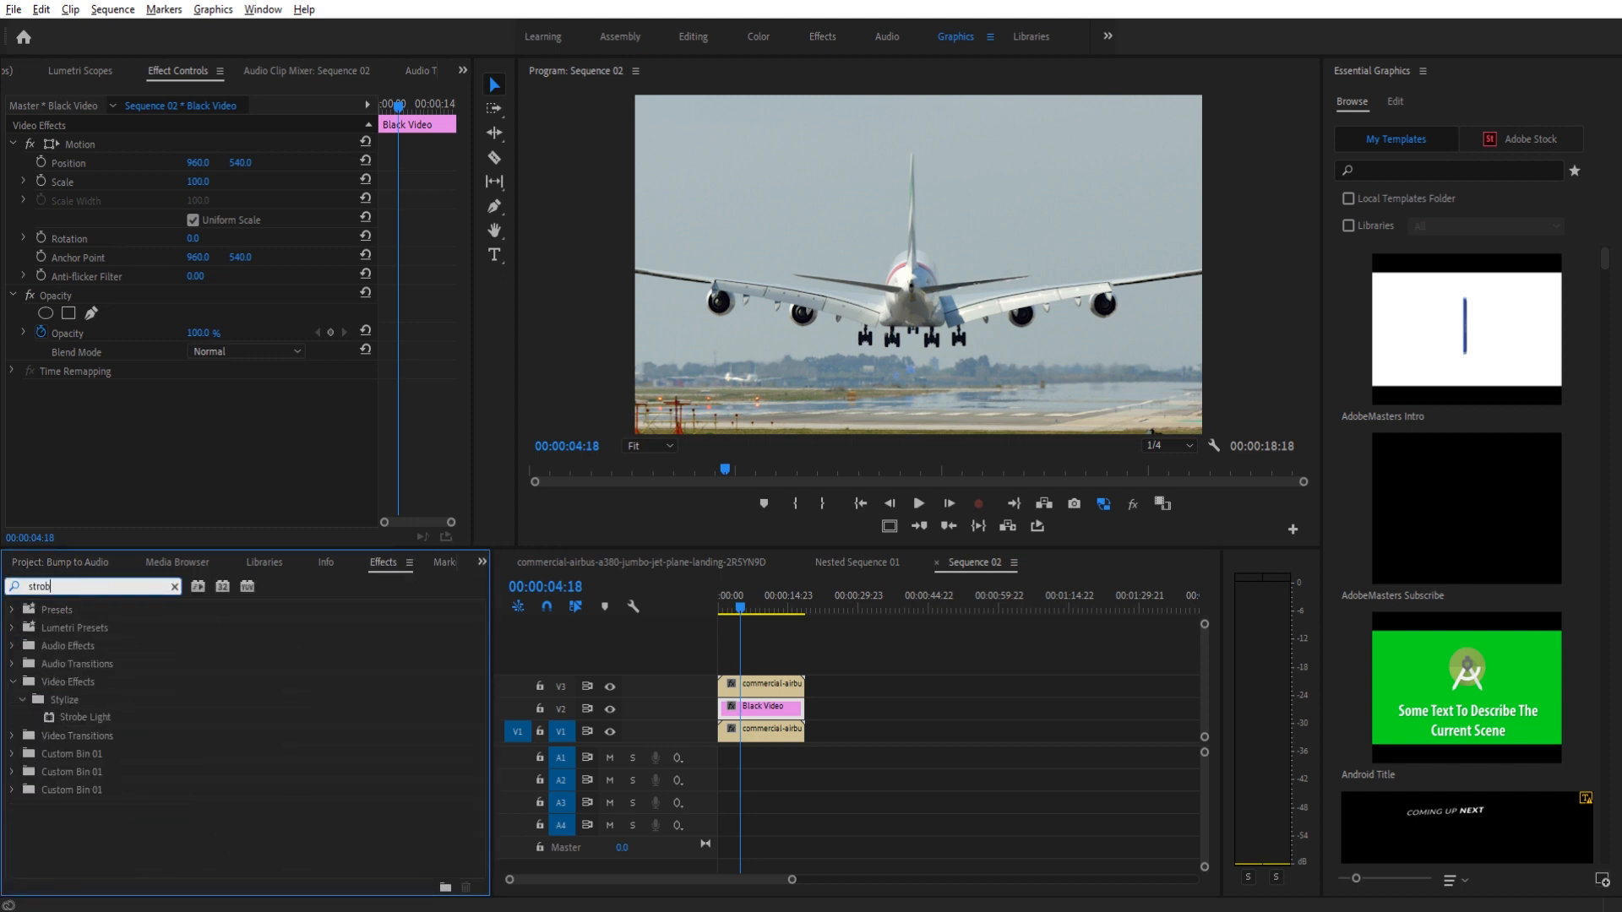
pyautogui.moveTo(91, 724); pyautogui.dragTo(754, 707)
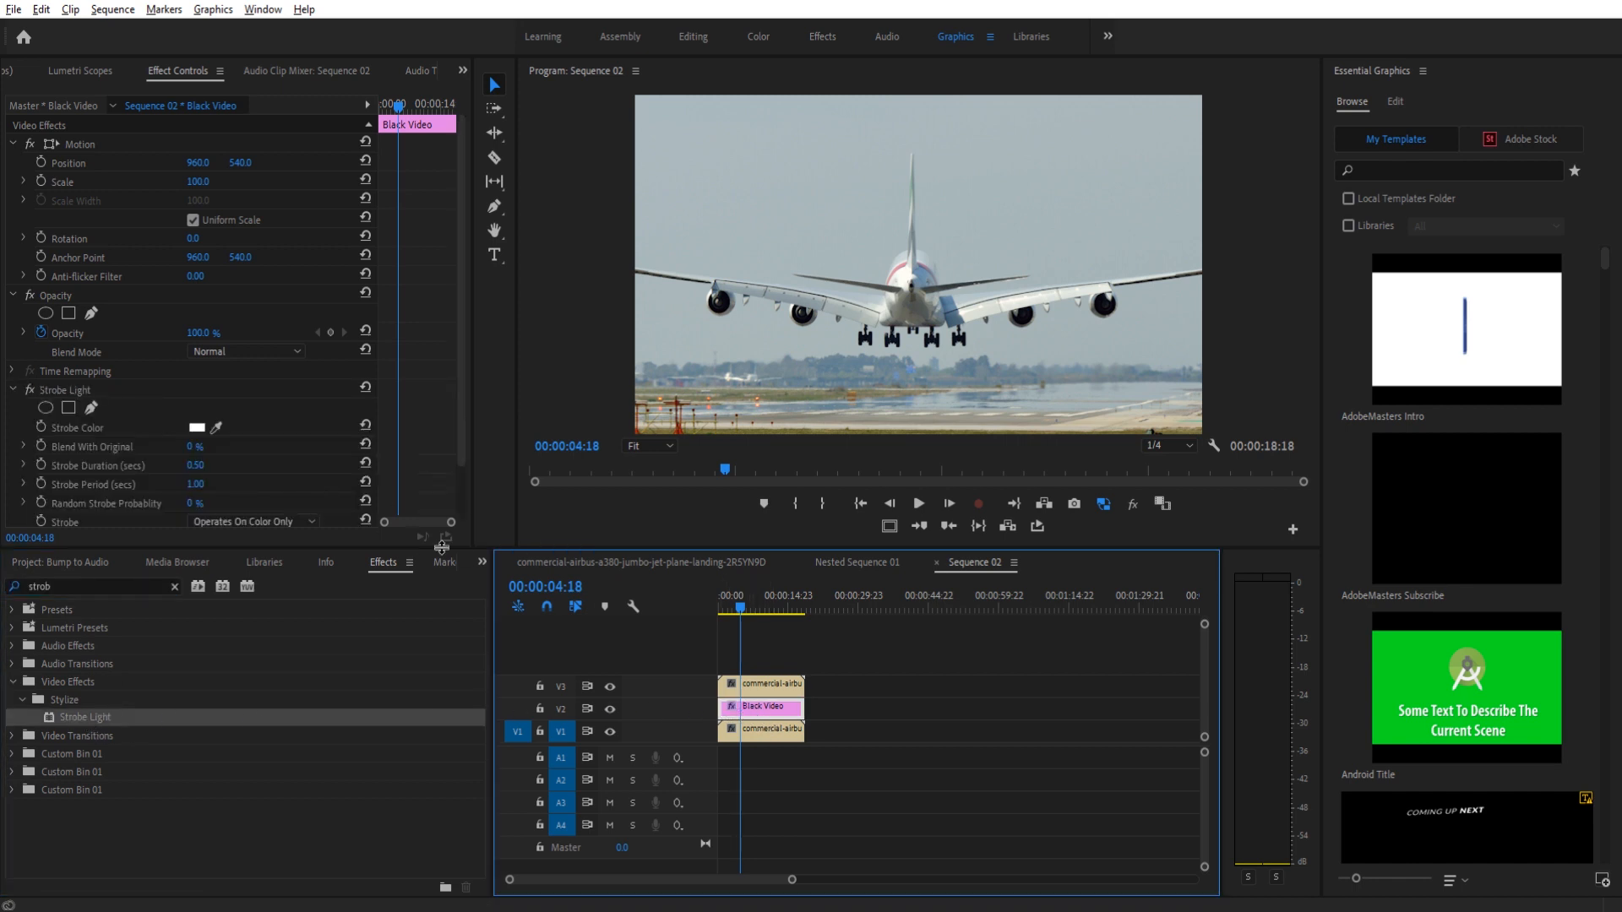
# Hide track V3 and play the sequence to view the strobe flashing on the Black Video clip
pyautogui.click(610, 685)
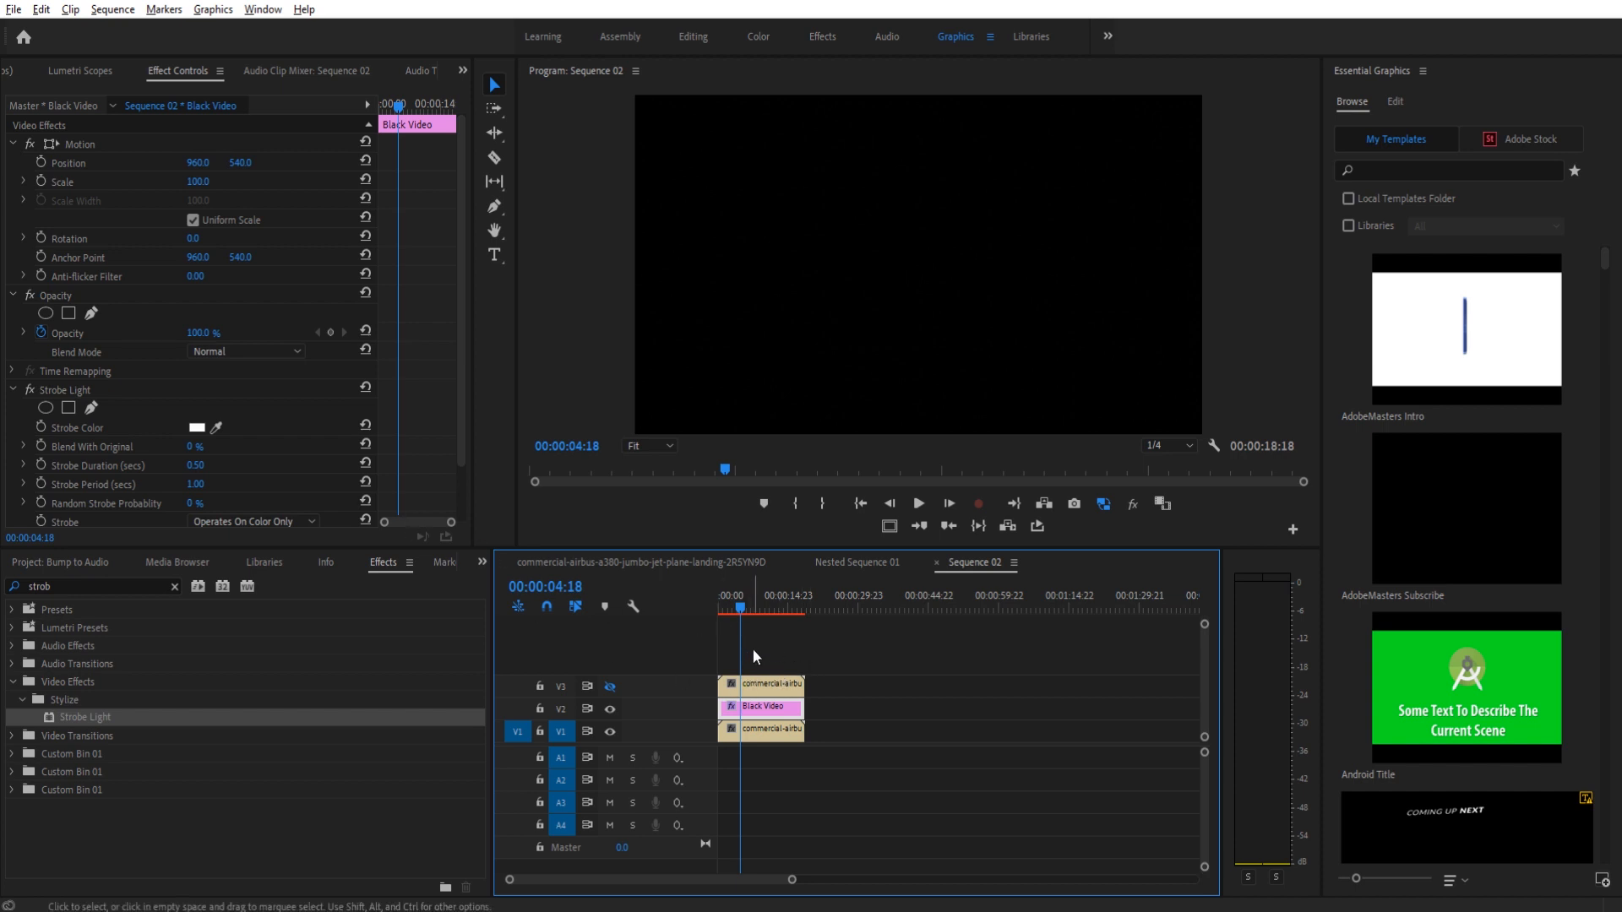
pyautogui.press('space')
pyautogui.press('space')
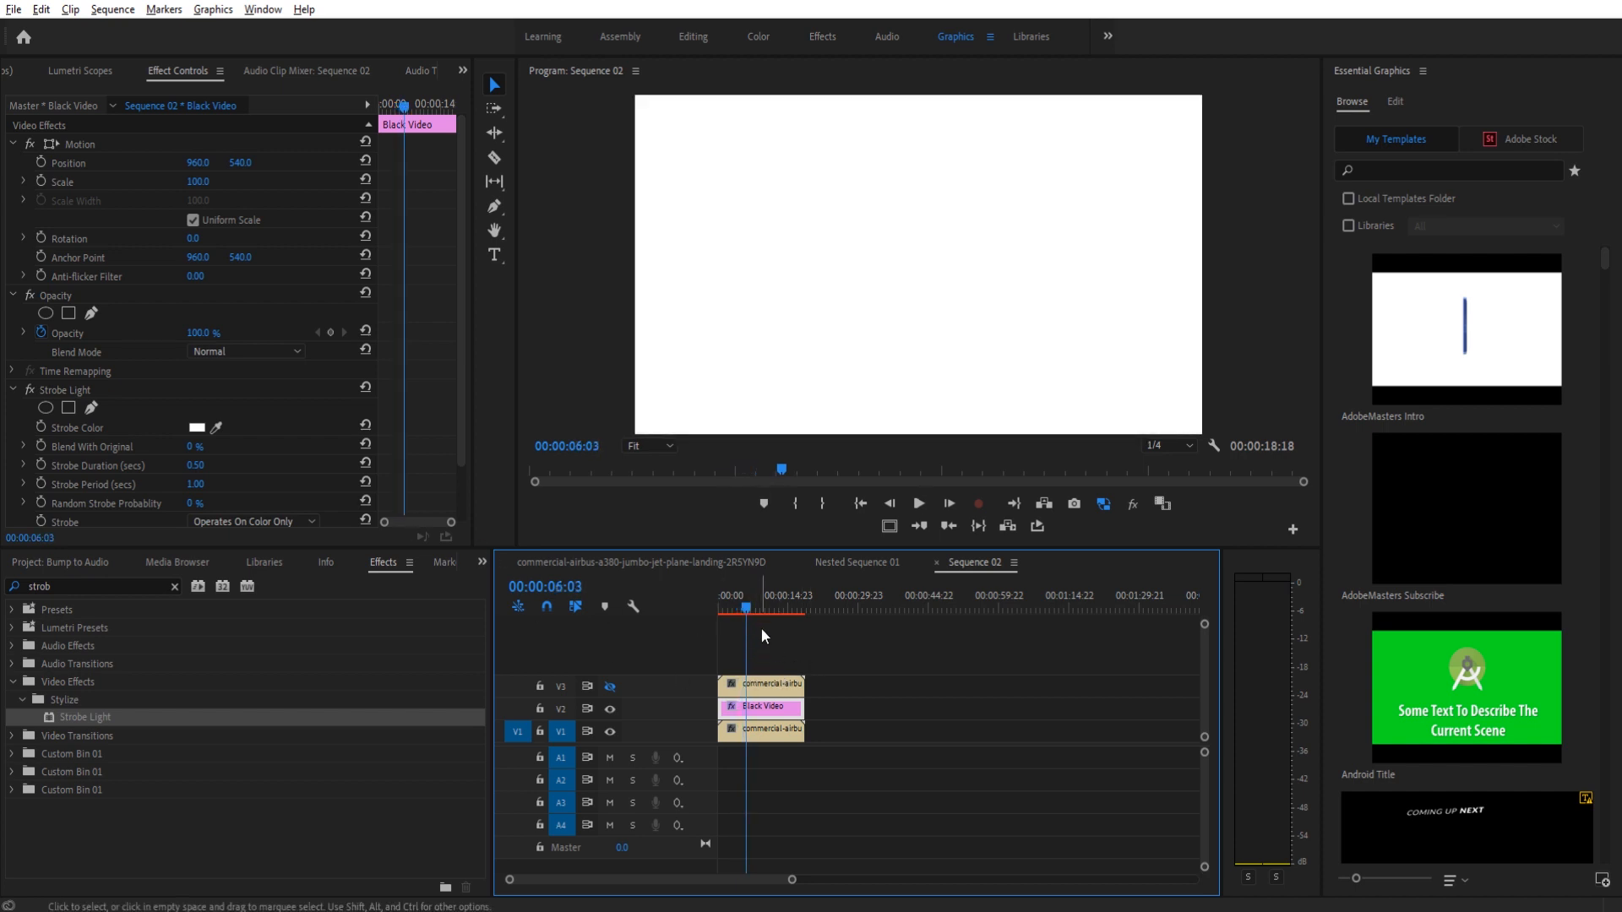
# Find the Set Matte effect and apply it to the V3 clip in the commercial-airbus-a380-jumbo-jet-plane-landing sequence
pyautogui.click(718, 563)
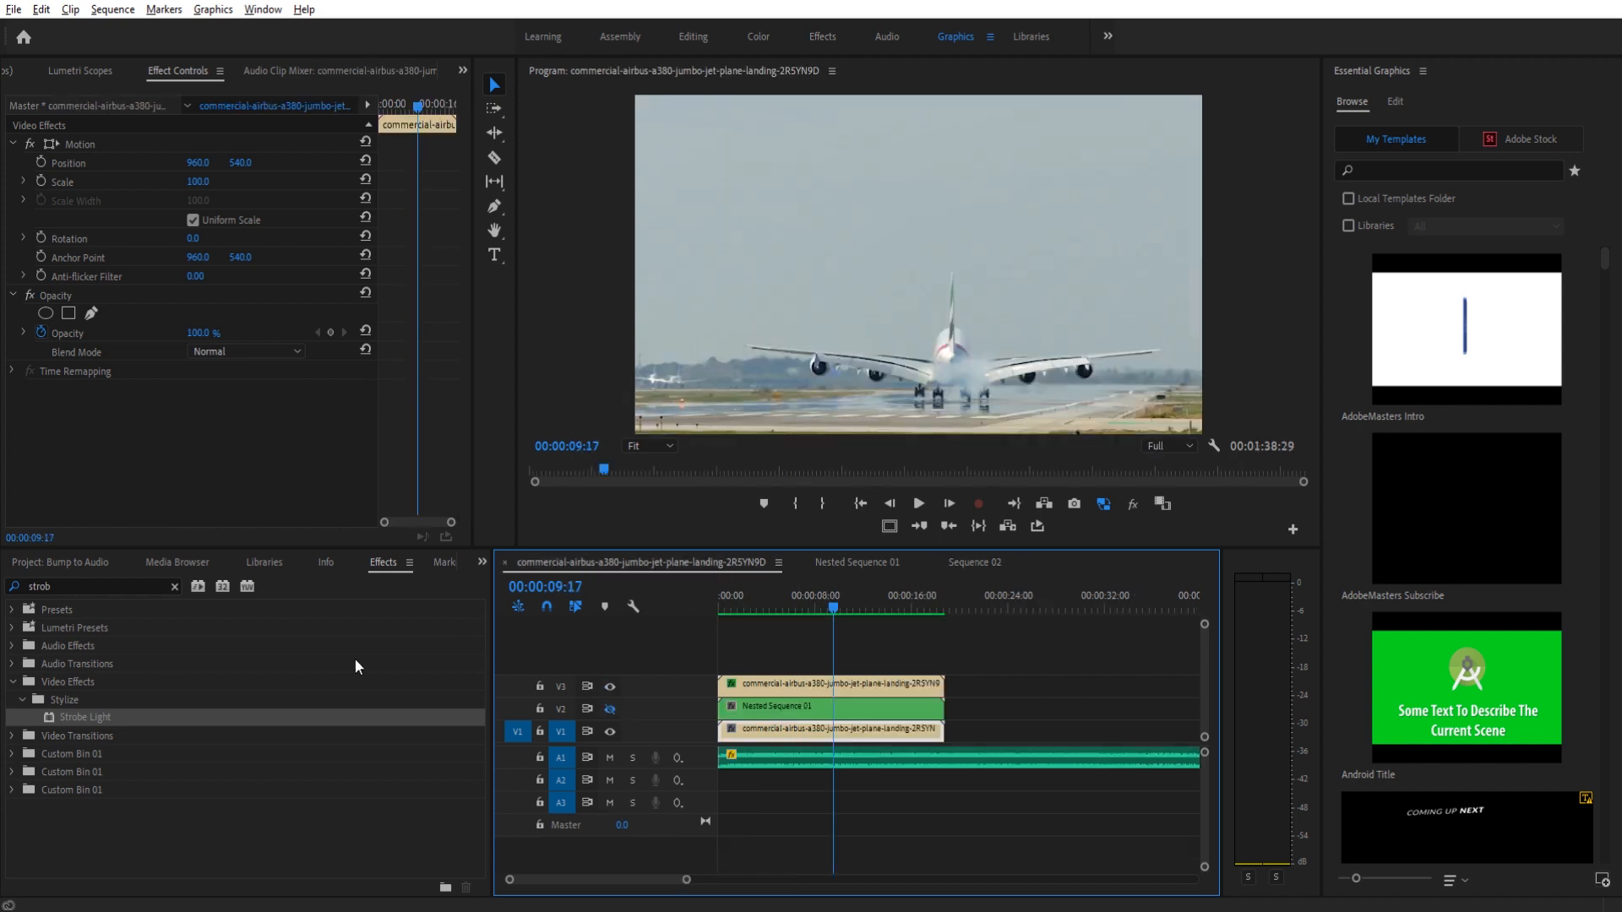
pyautogui.doubleClick(81, 584)
pyautogui.write('set ma')
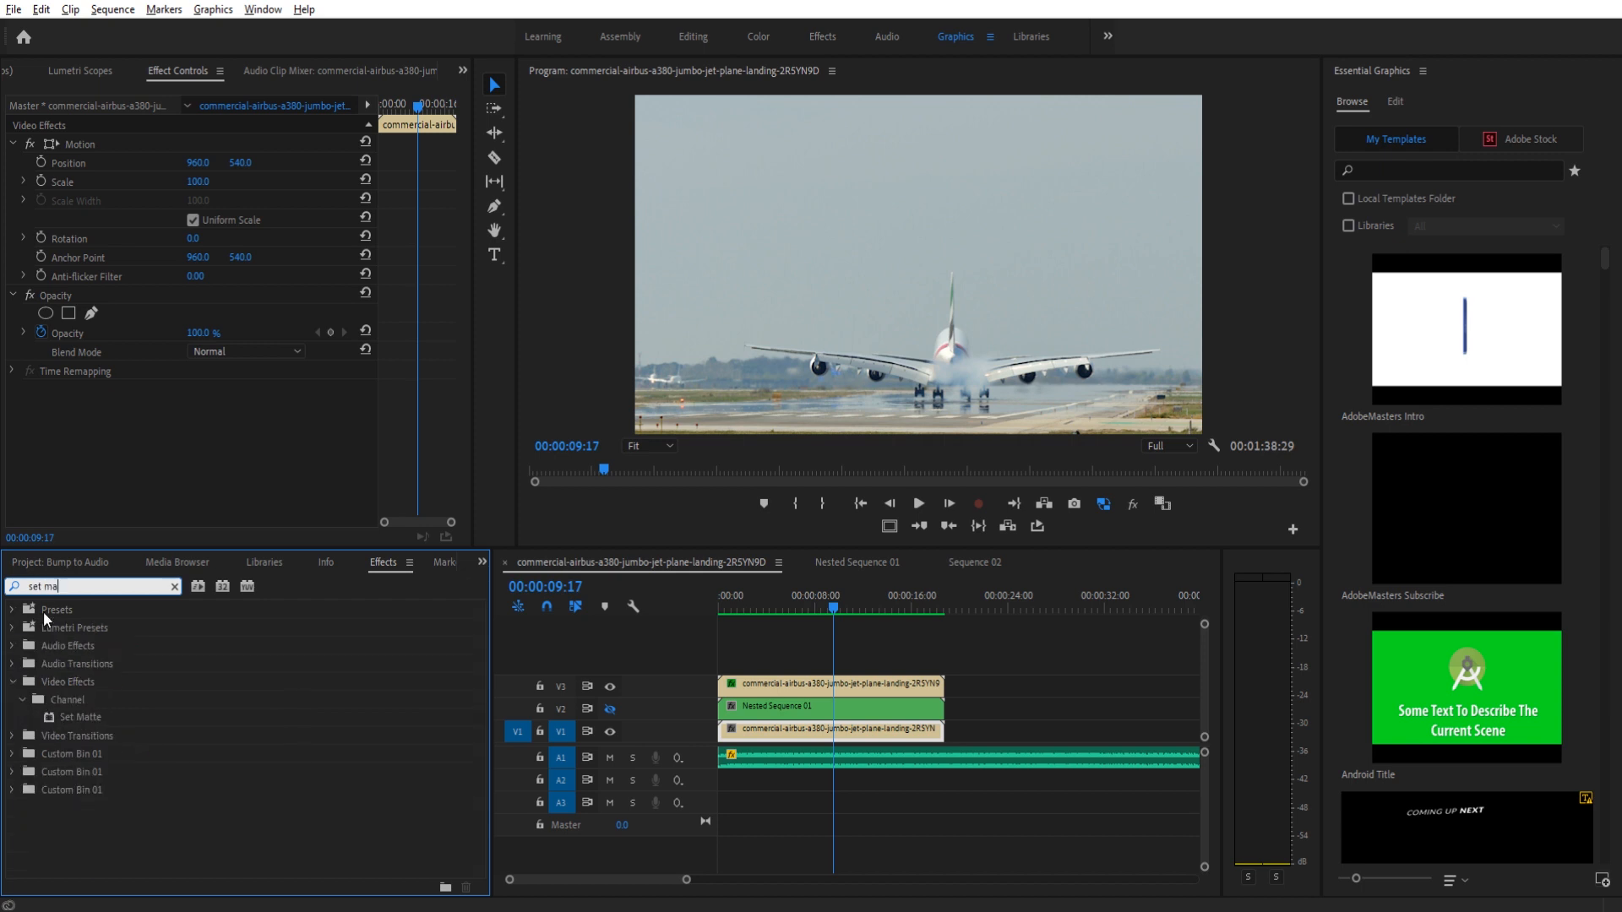
pyautogui.moveTo(81, 716); pyautogui.dragTo(824, 686)
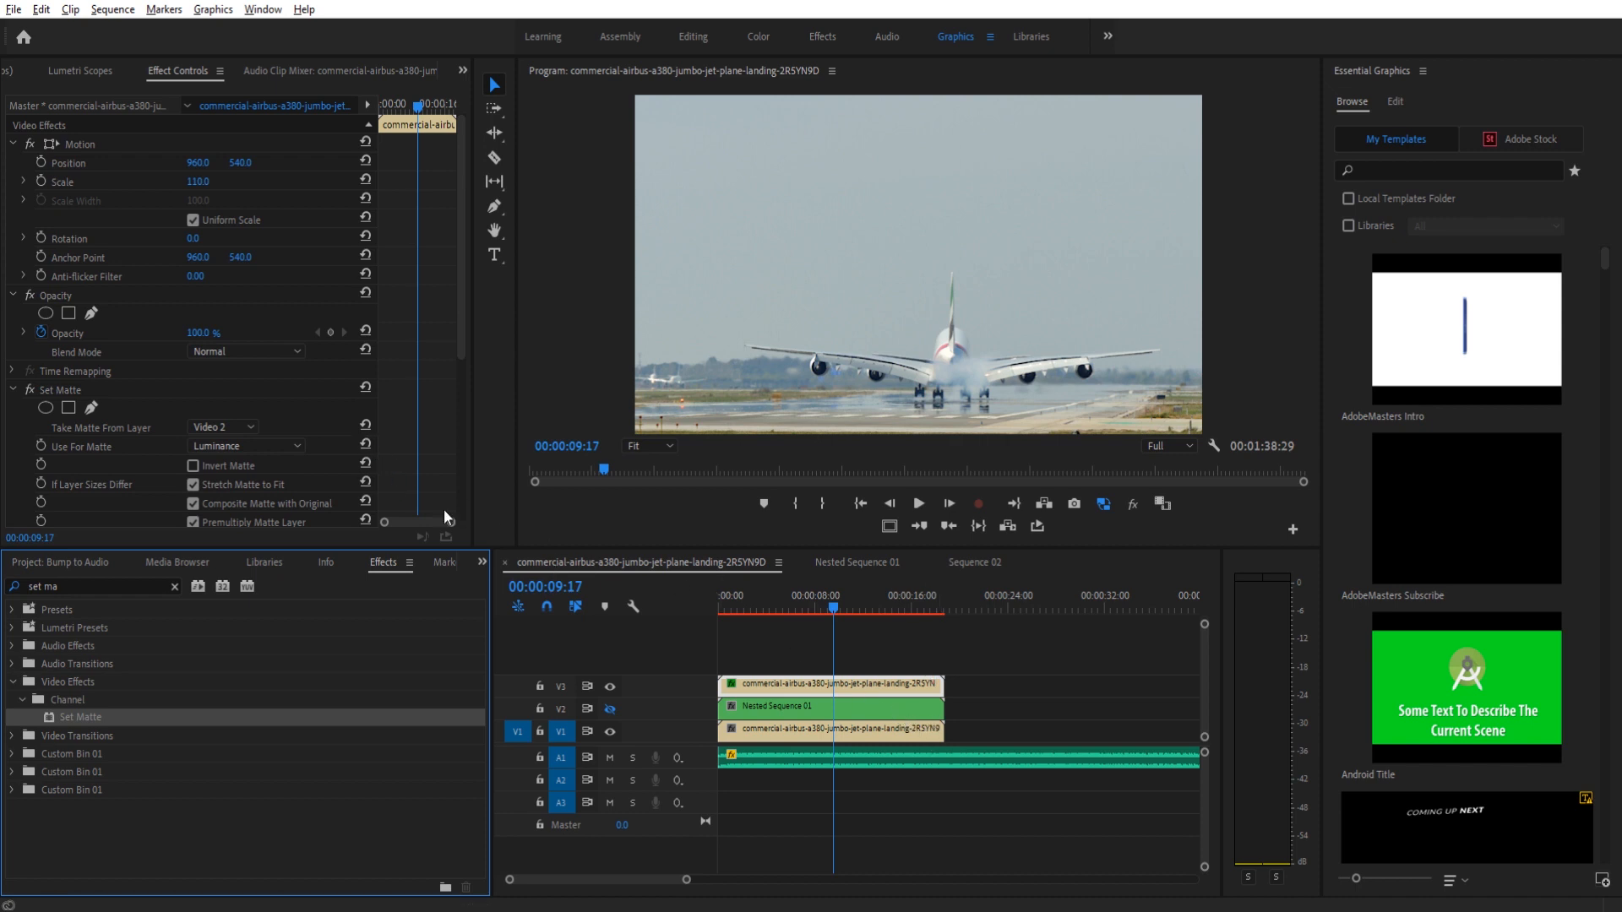
pyautogui.click(831, 681)
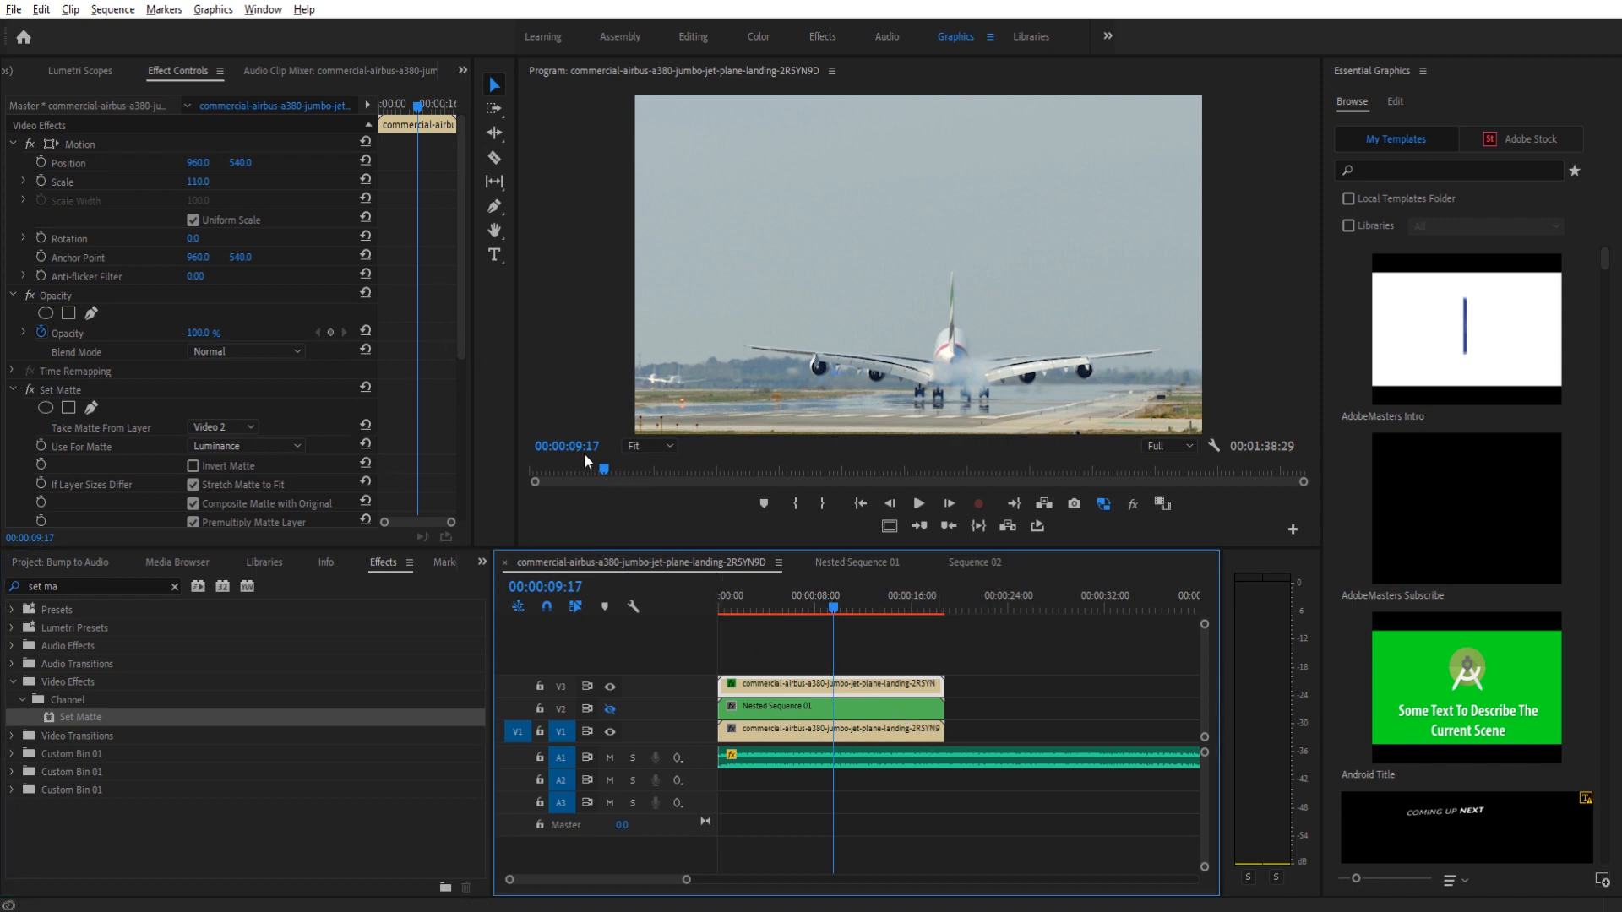
# Apply Set Matte to the V3 airplane clip in Sequence 02 and make track V3 visible
pyautogui.click(995, 564)
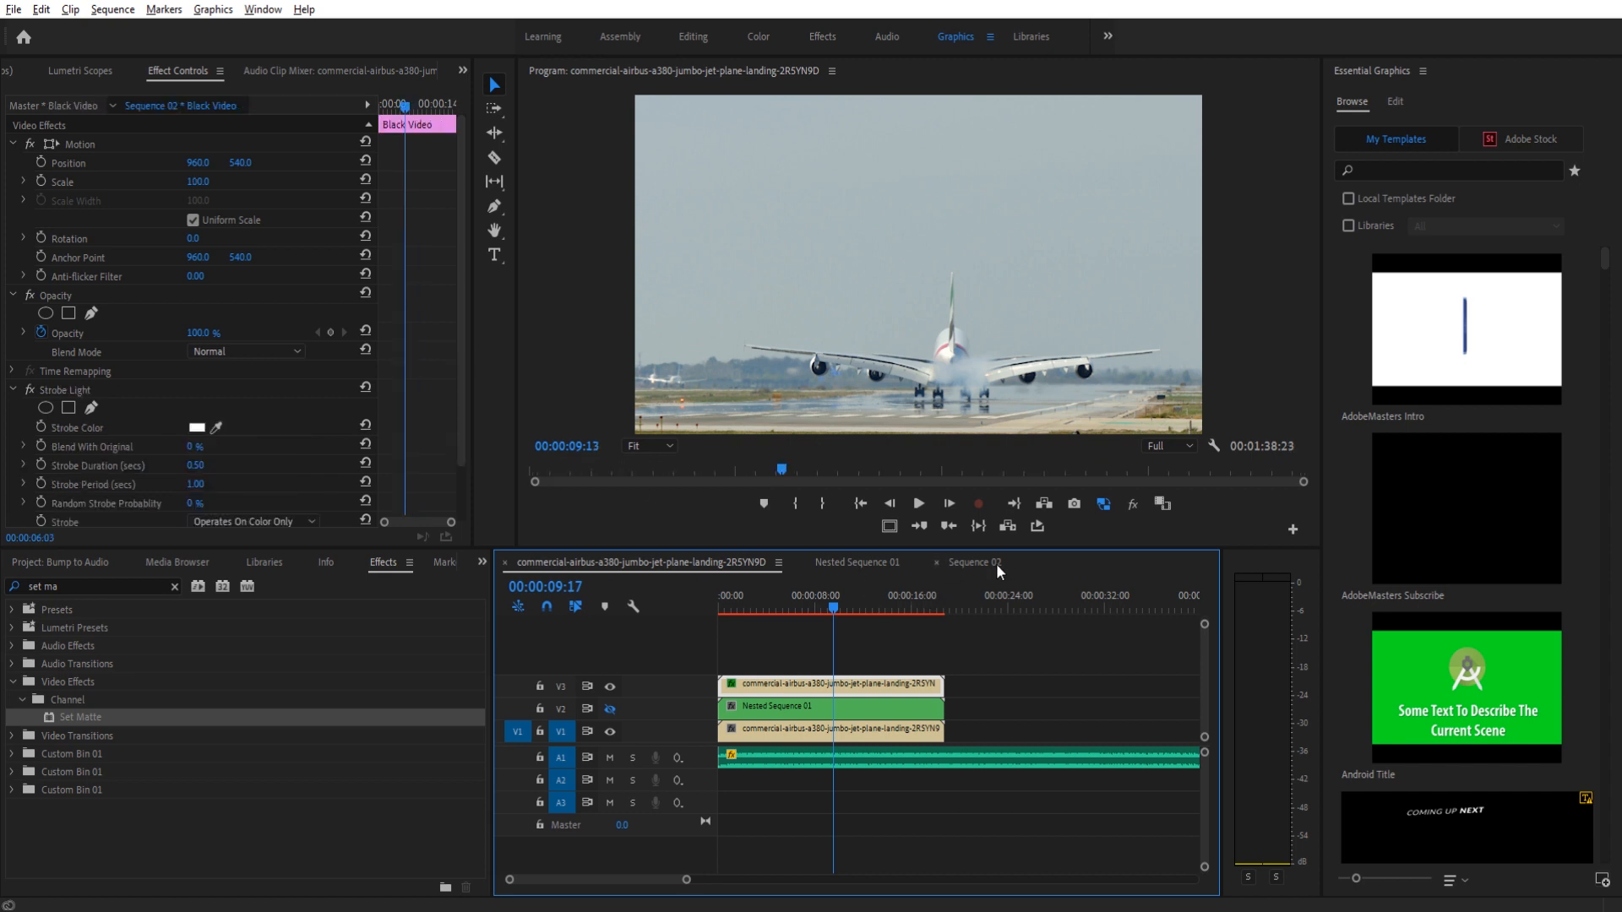
pyautogui.click(824, 694)
pyautogui.click(785, 709)
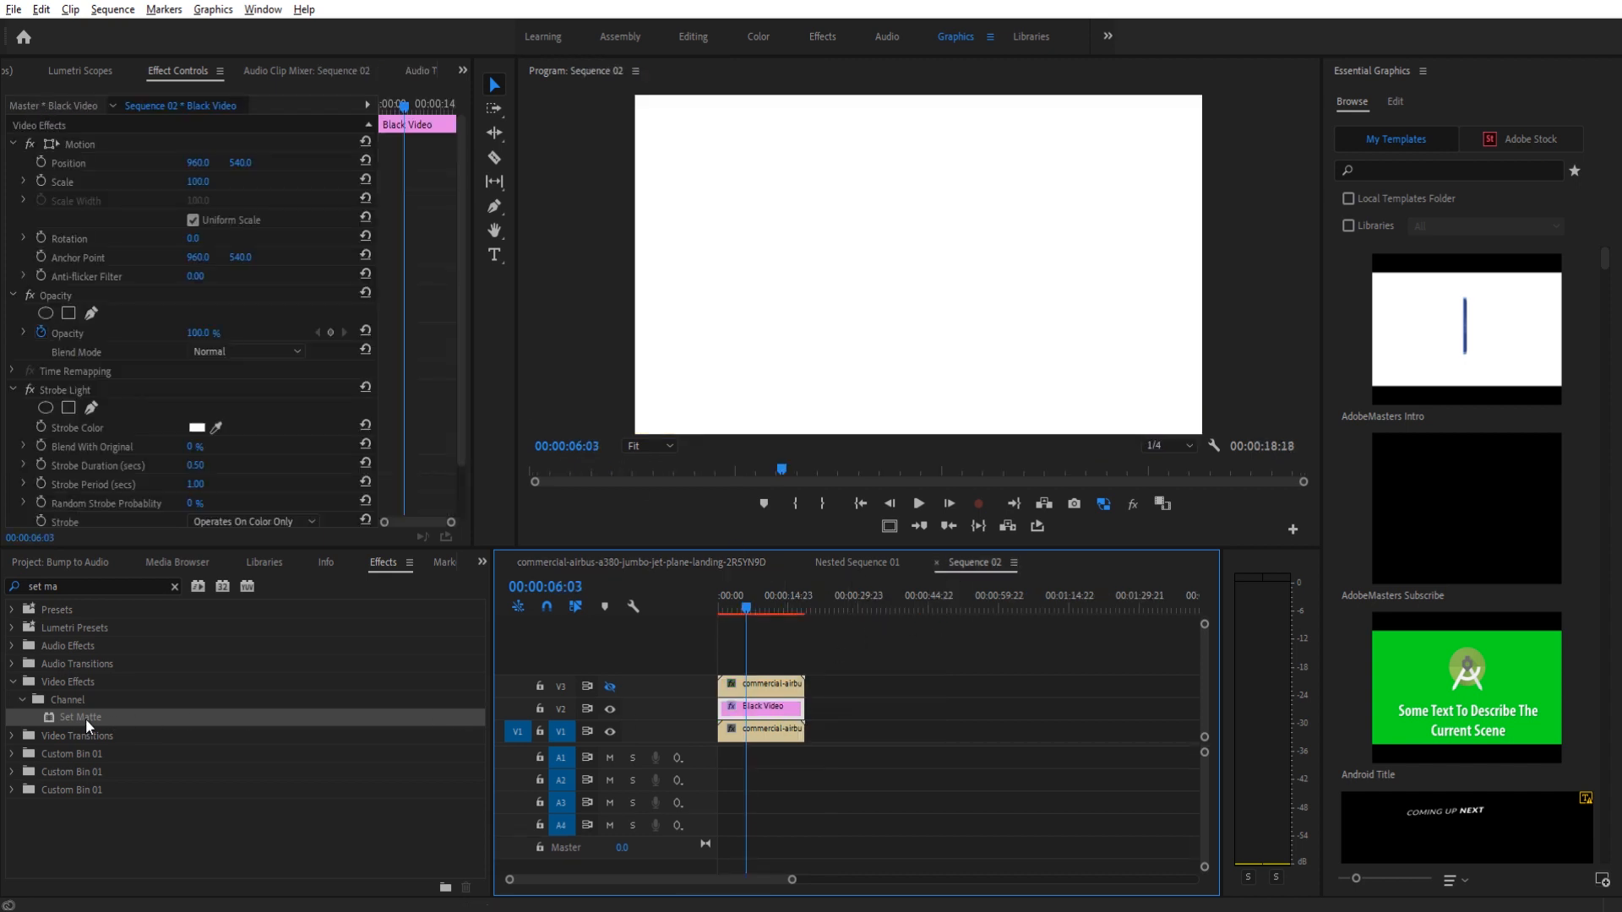
pyautogui.moveTo(87, 725); pyautogui.dragTo(759, 693)
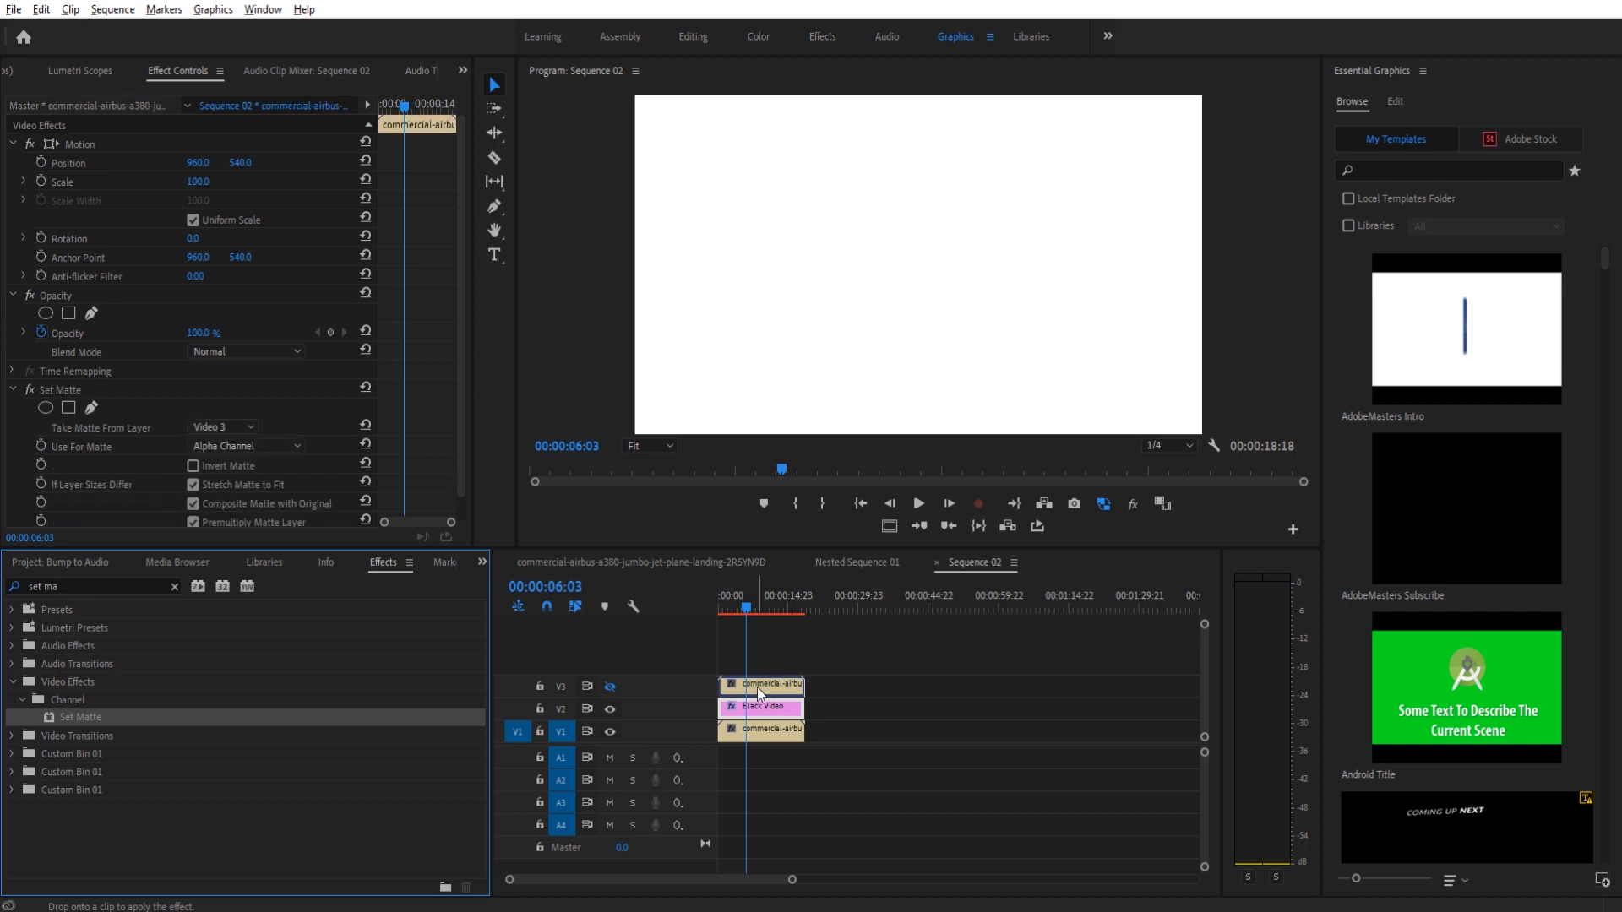
pyautogui.click(609, 687)
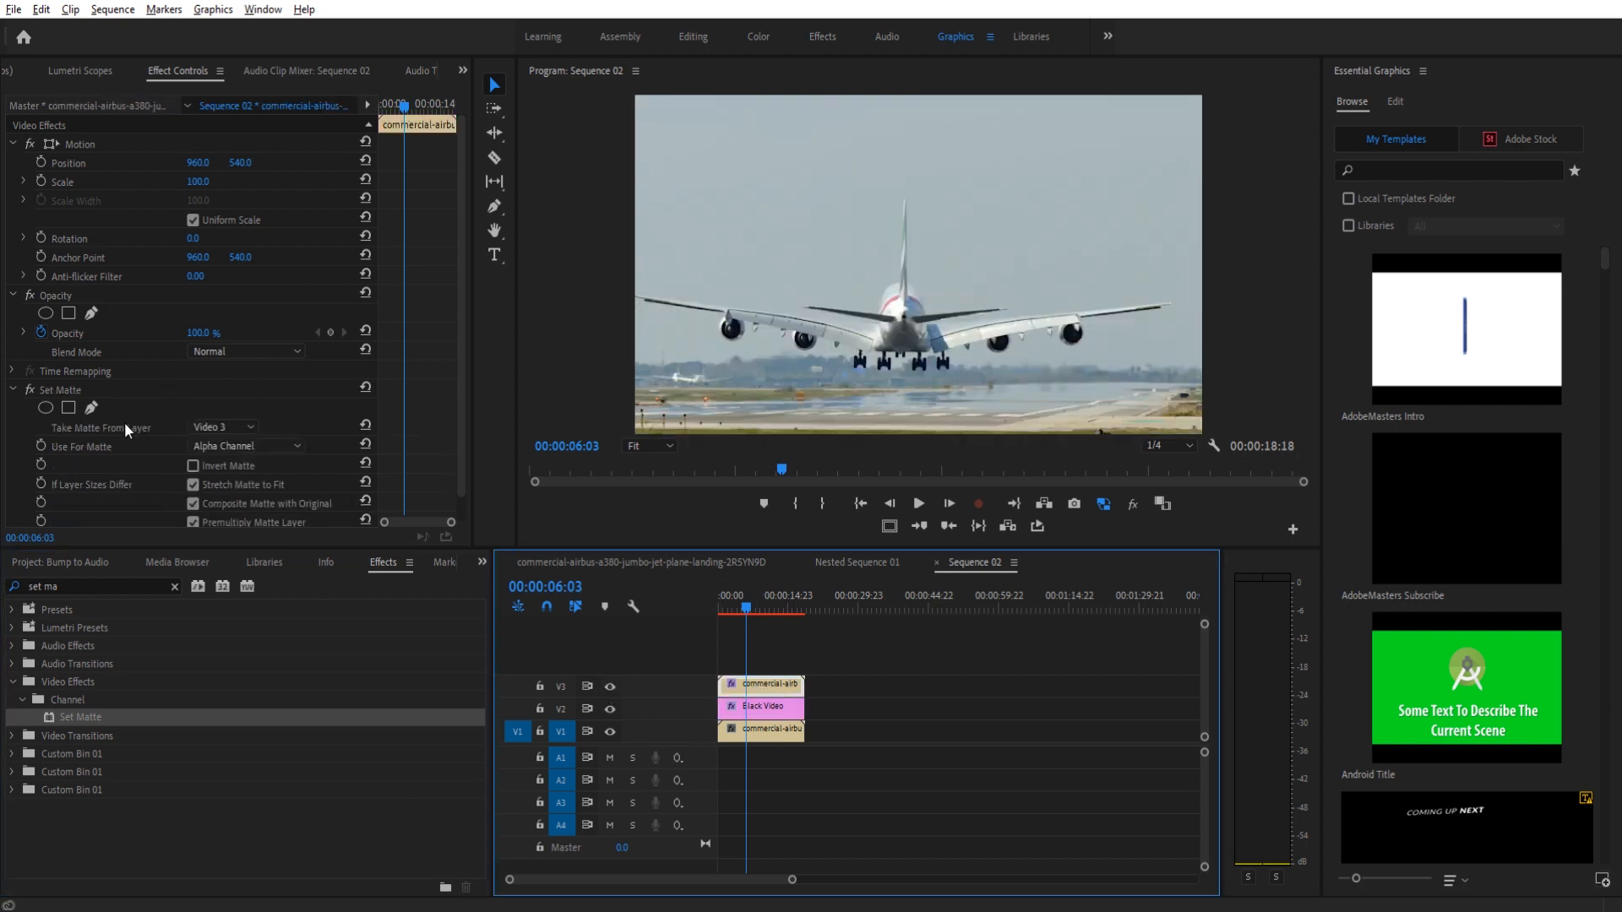
# Configure Set Matte on the V3 clip to take its matte from Video 2 and use Luminance
pyautogui.click(208, 428)
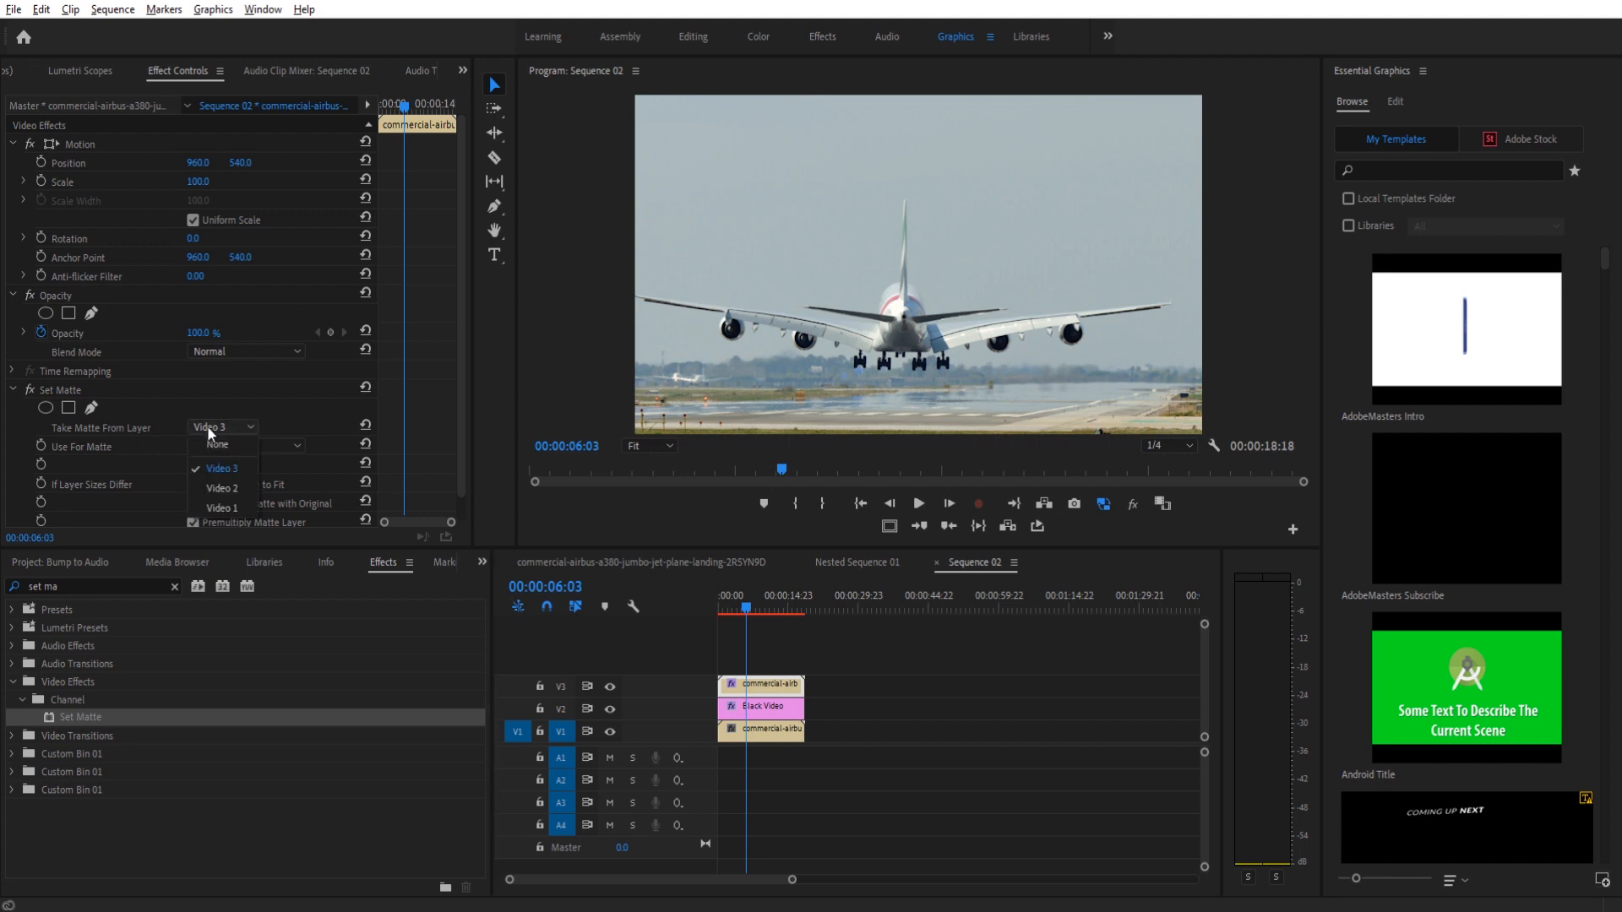
pyautogui.click(222, 488)
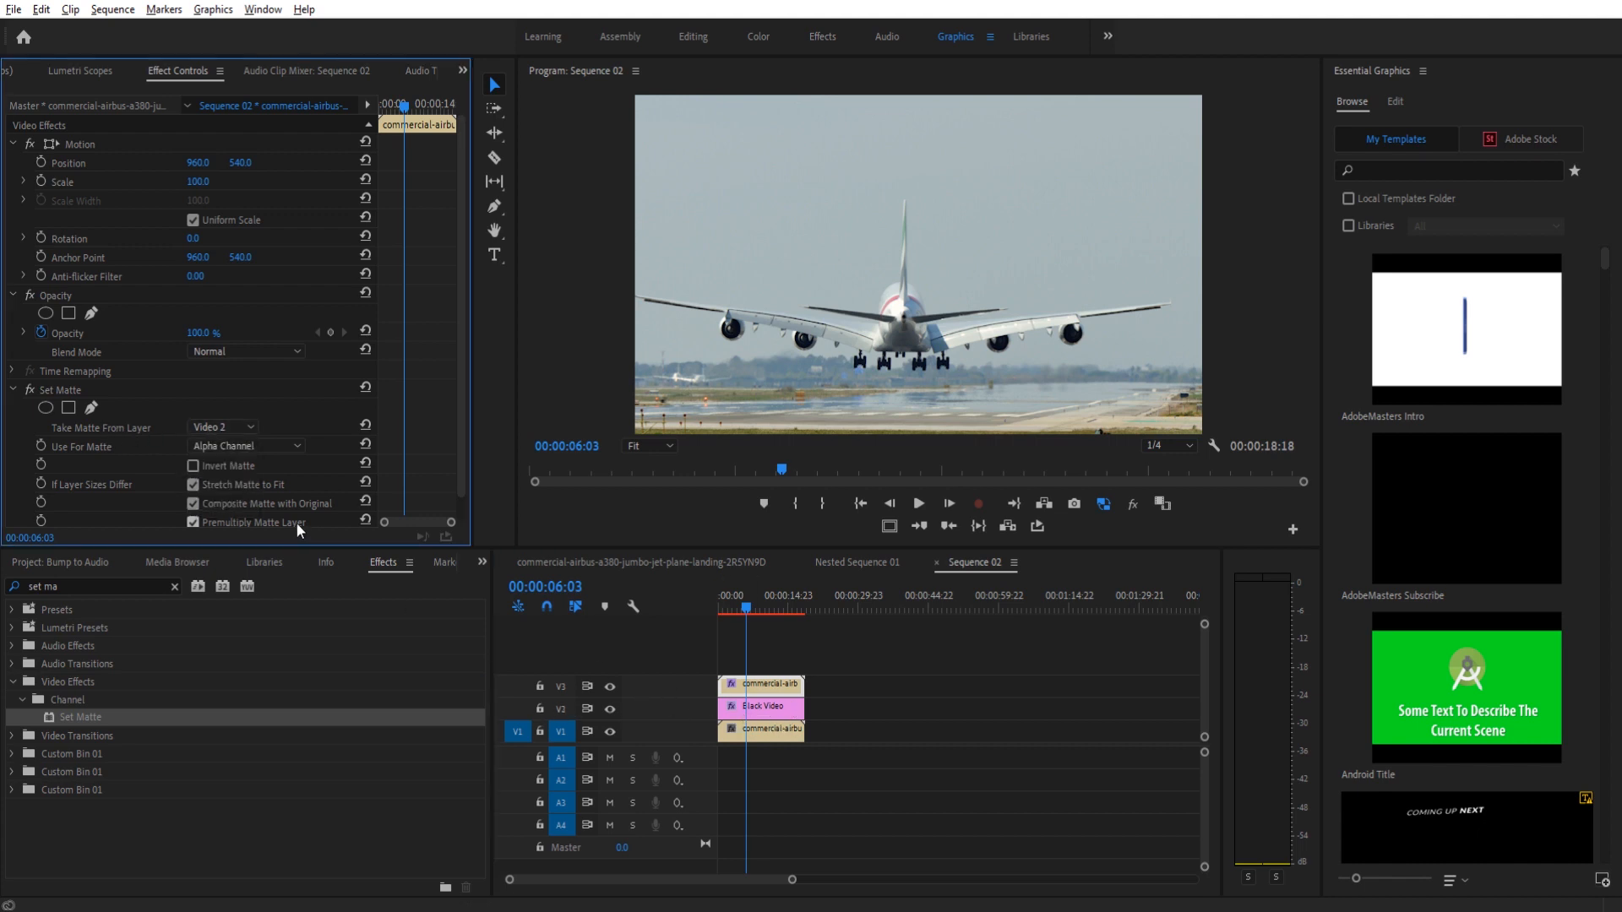
pyautogui.click(220, 444)
pyautogui.click(245, 542)
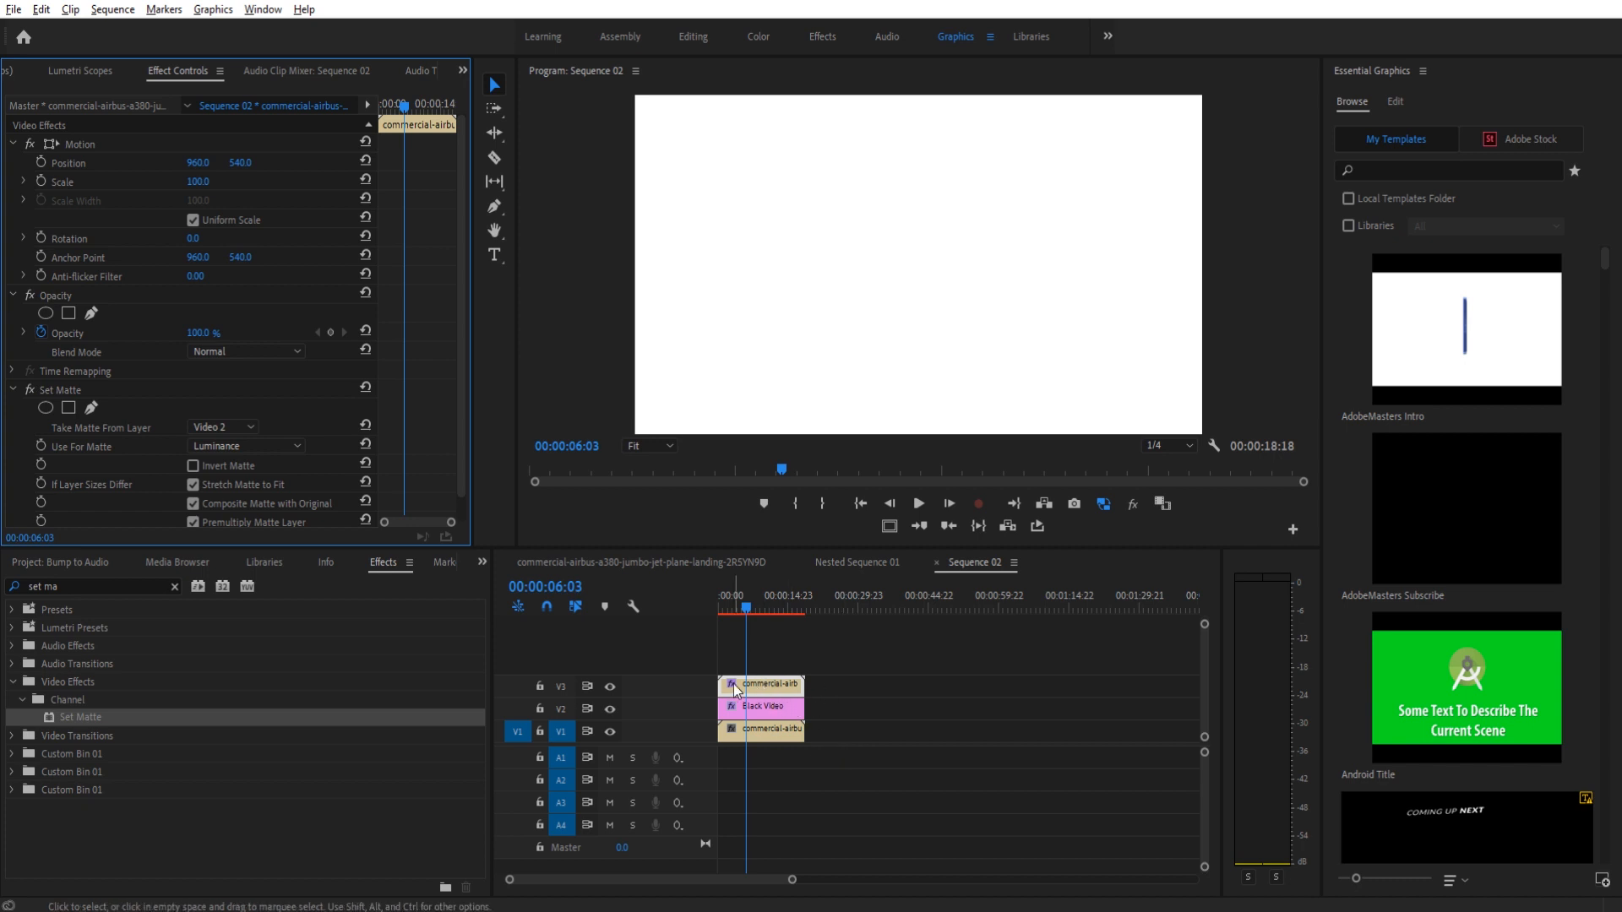
# Play Sequence 02 from the start and hide track V2 containing the Black Video clip
pyautogui.click(764, 709)
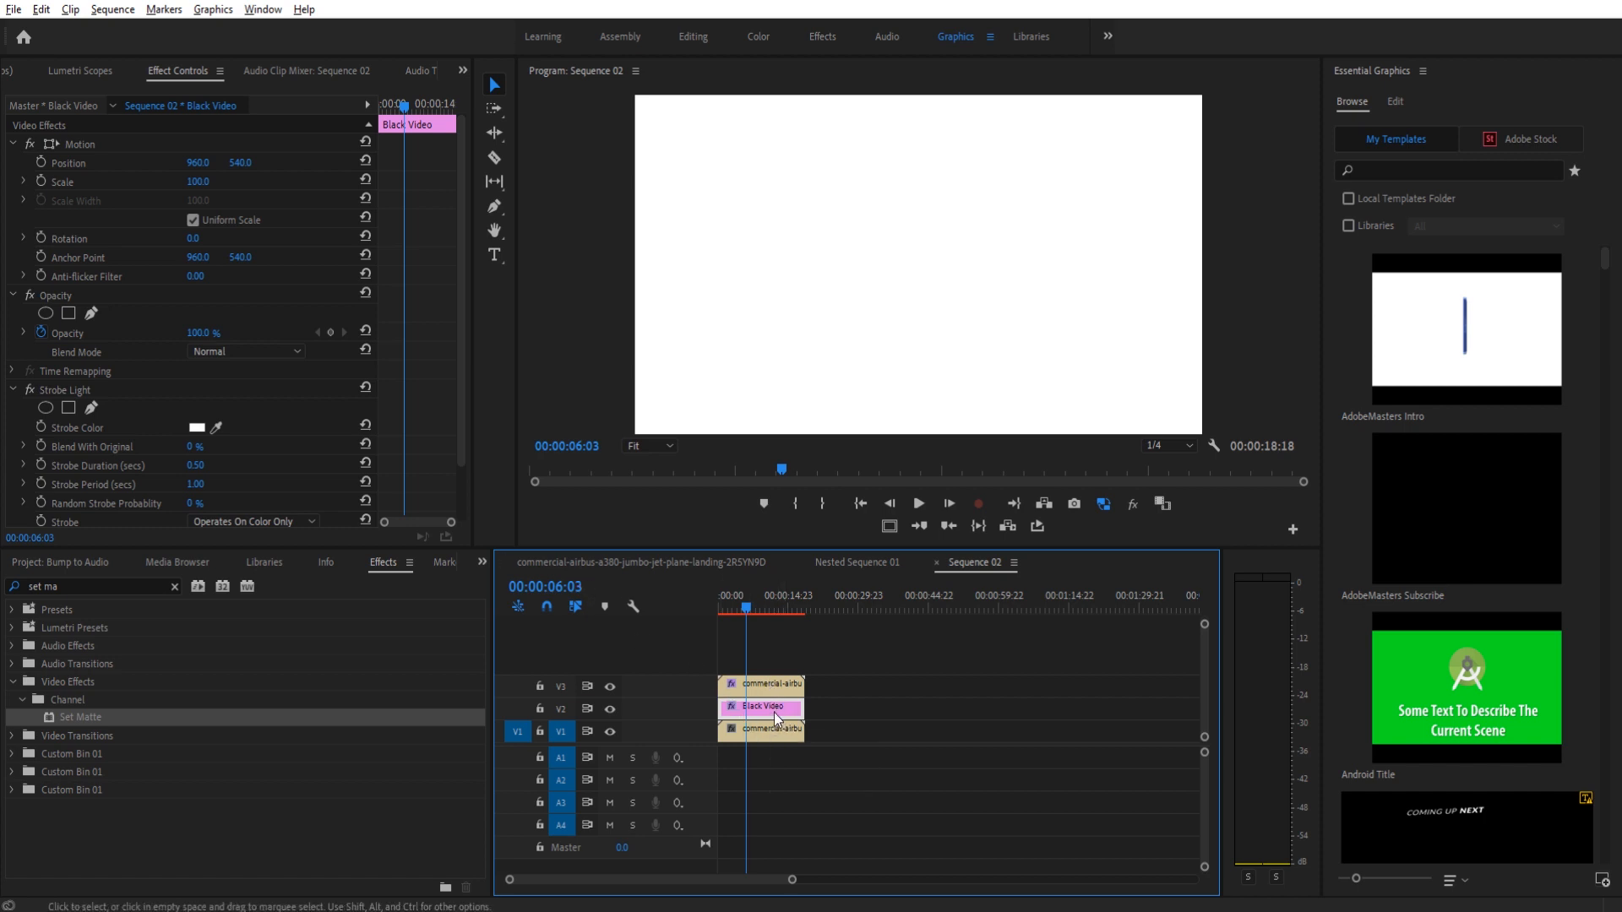
pyautogui.click(728, 607)
pyautogui.press('space')
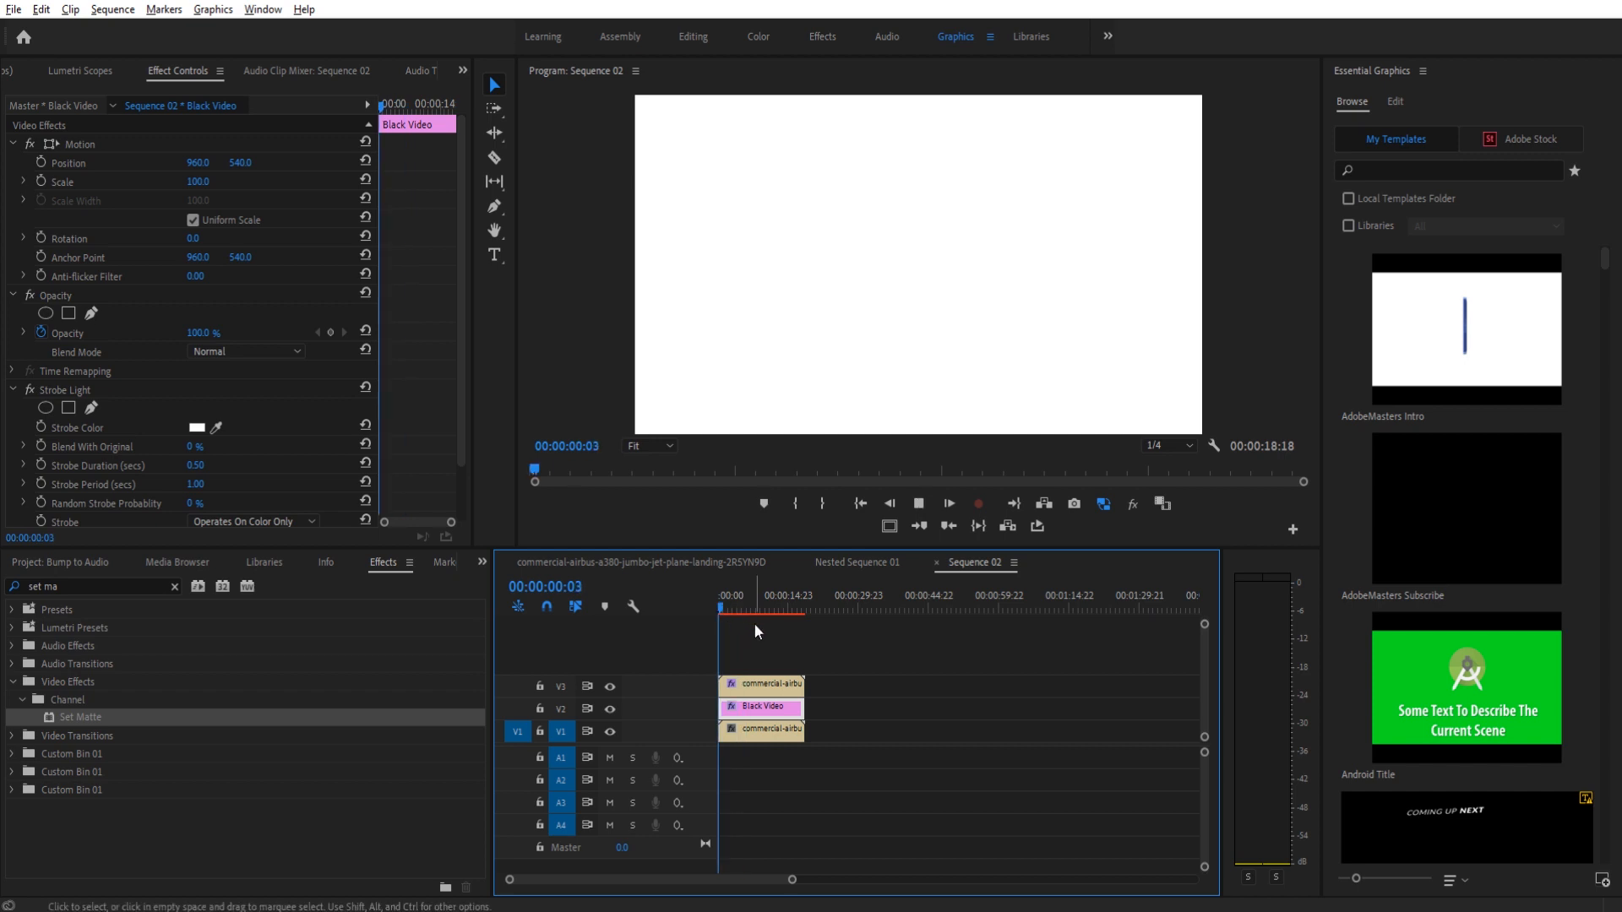
pyautogui.click(609, 708)
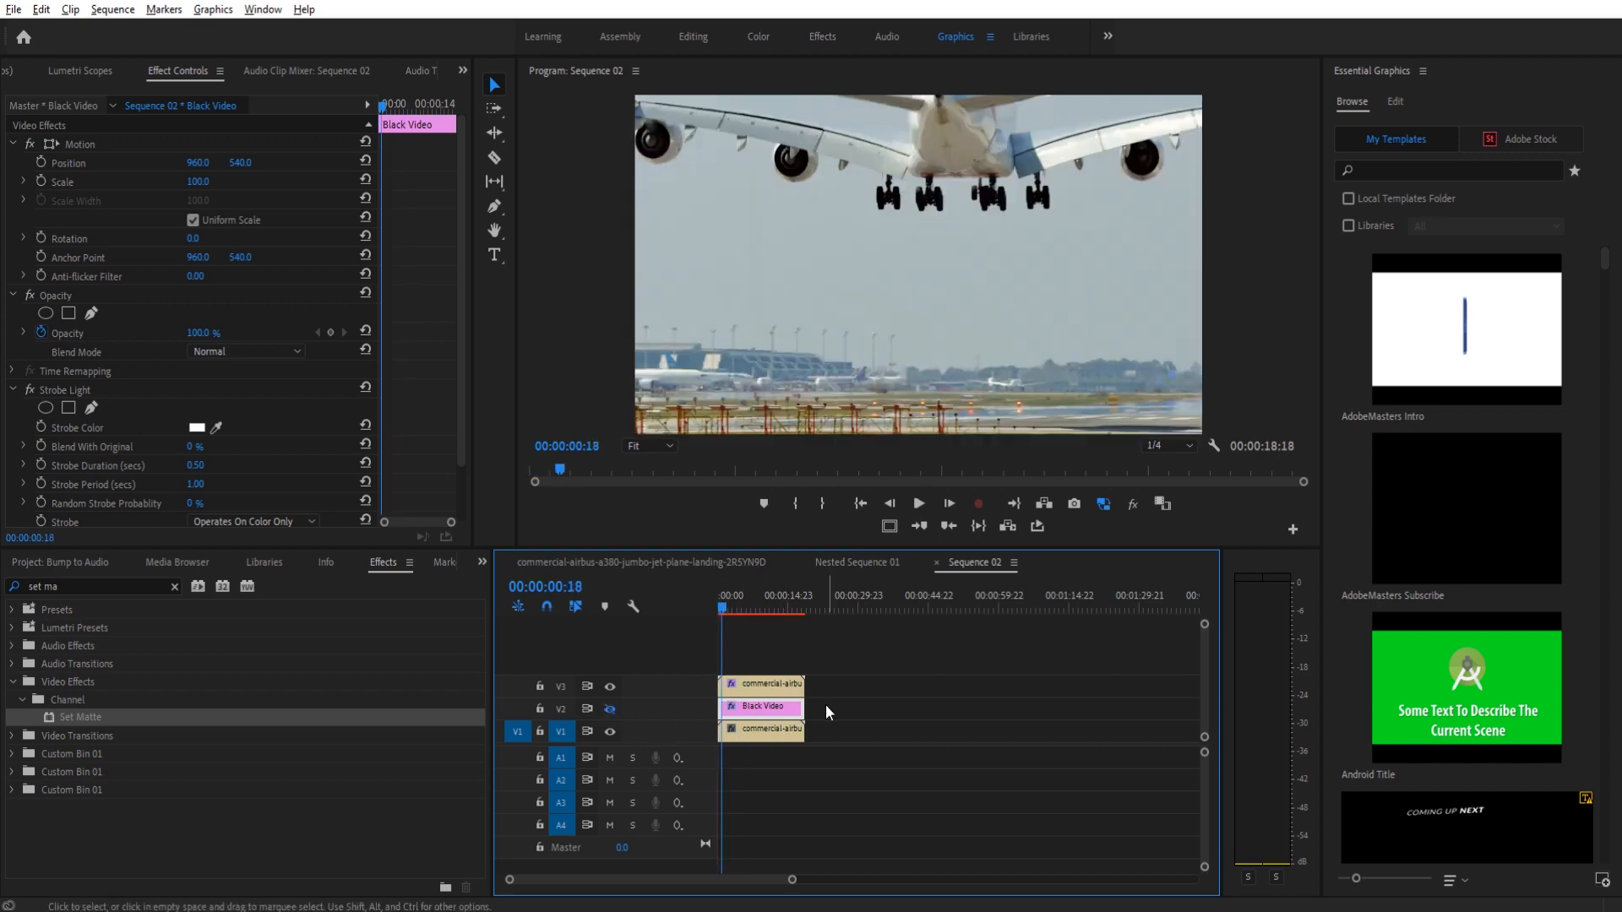
# Stop playback and nest the Black Video clip on V2 into its own sequence
pyautogui.press('space')
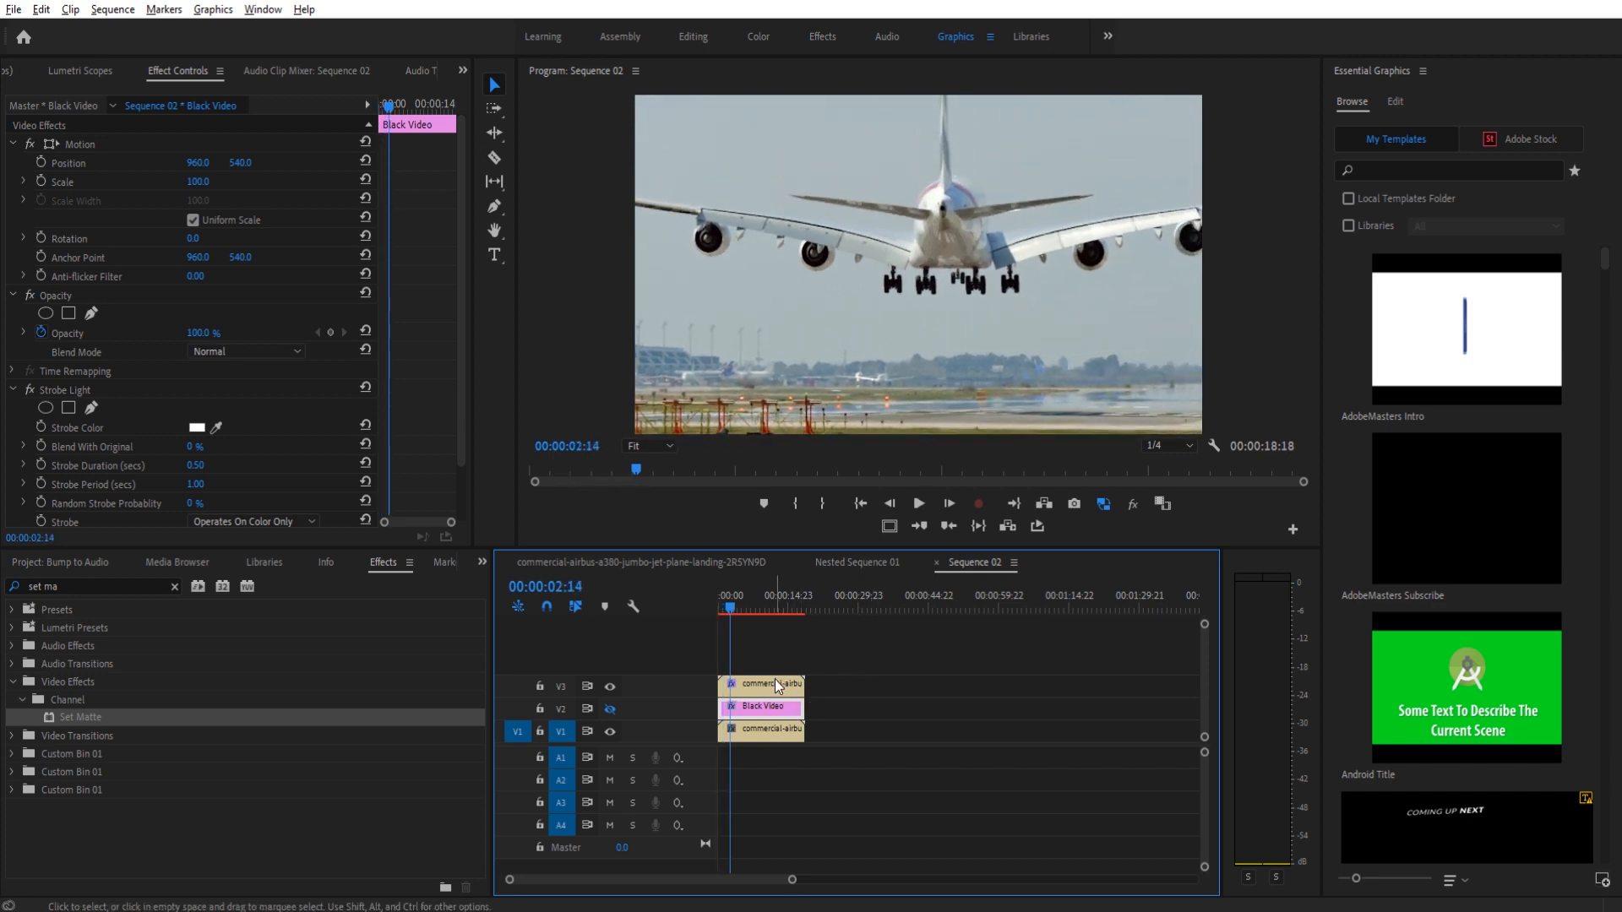
pyautogui.rightClick(765, 709)
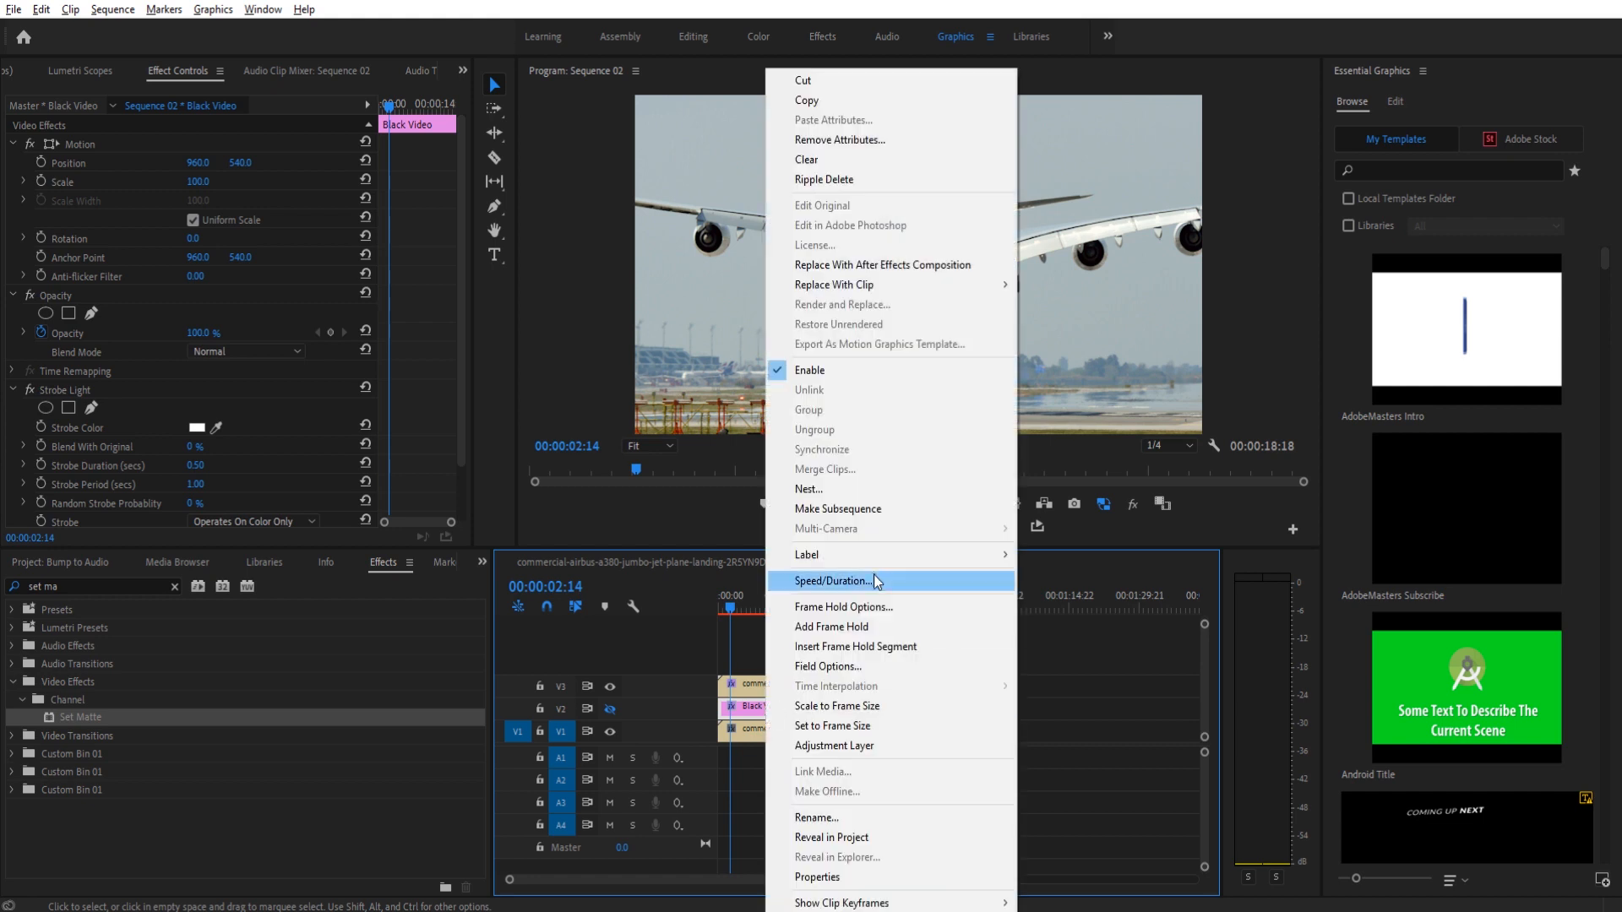
pyautogui.click(834, 492)
pyautogui.click(788, 475)
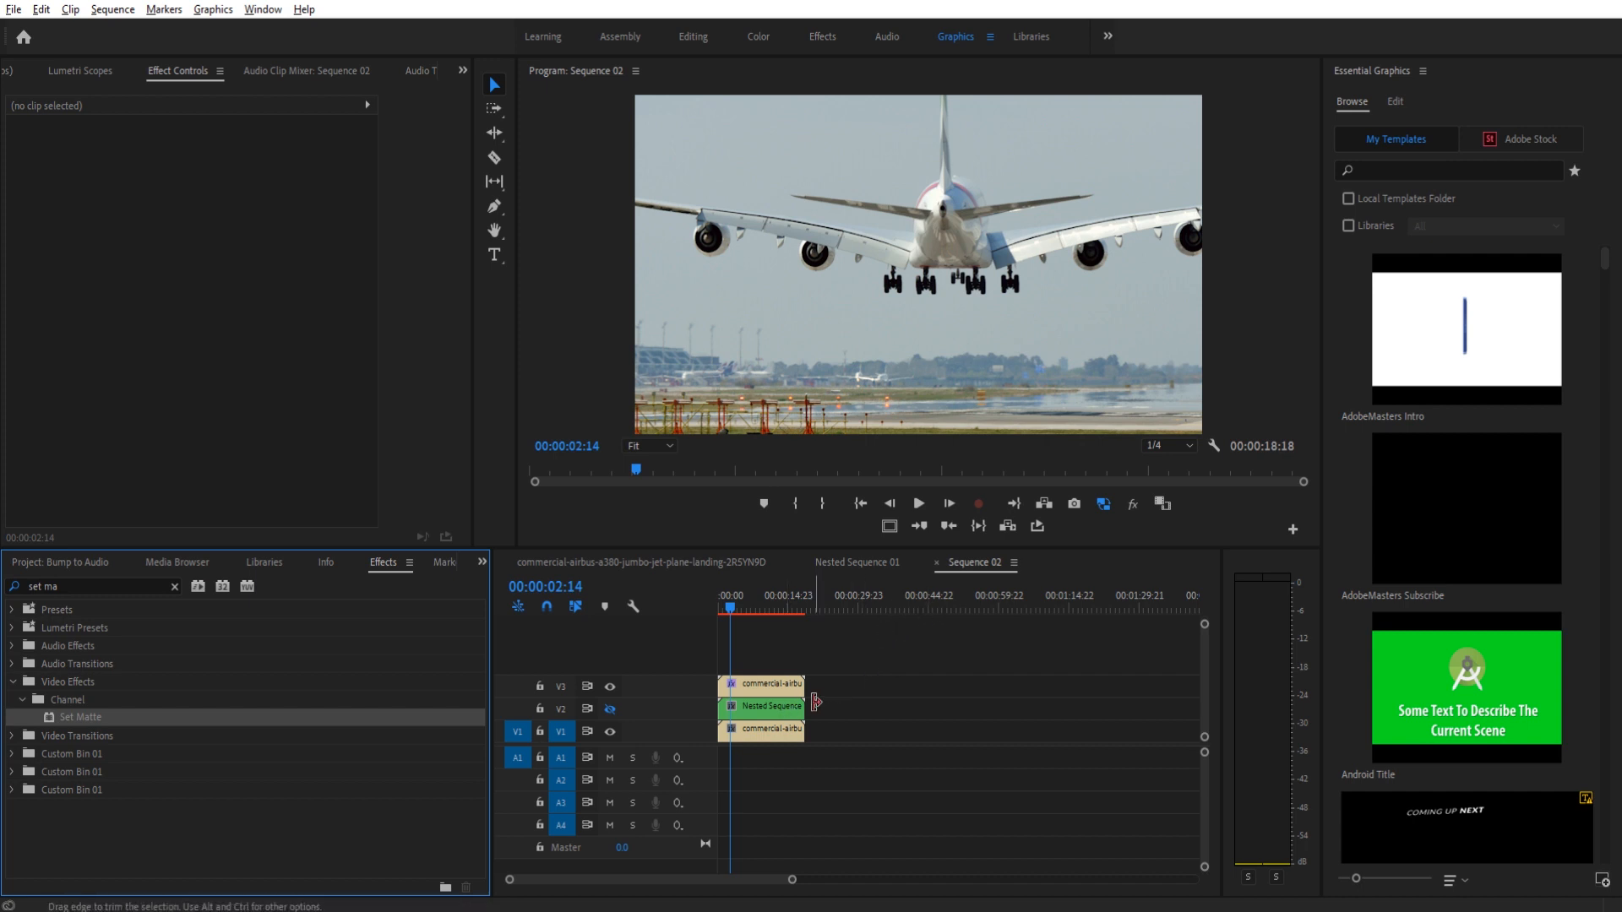
# Play Sequence 02 from the start and set the V3 airplane clip's Scale to 110
pyautogui.moveTo(727, 608); pyautogui.dragTo(706, 610)
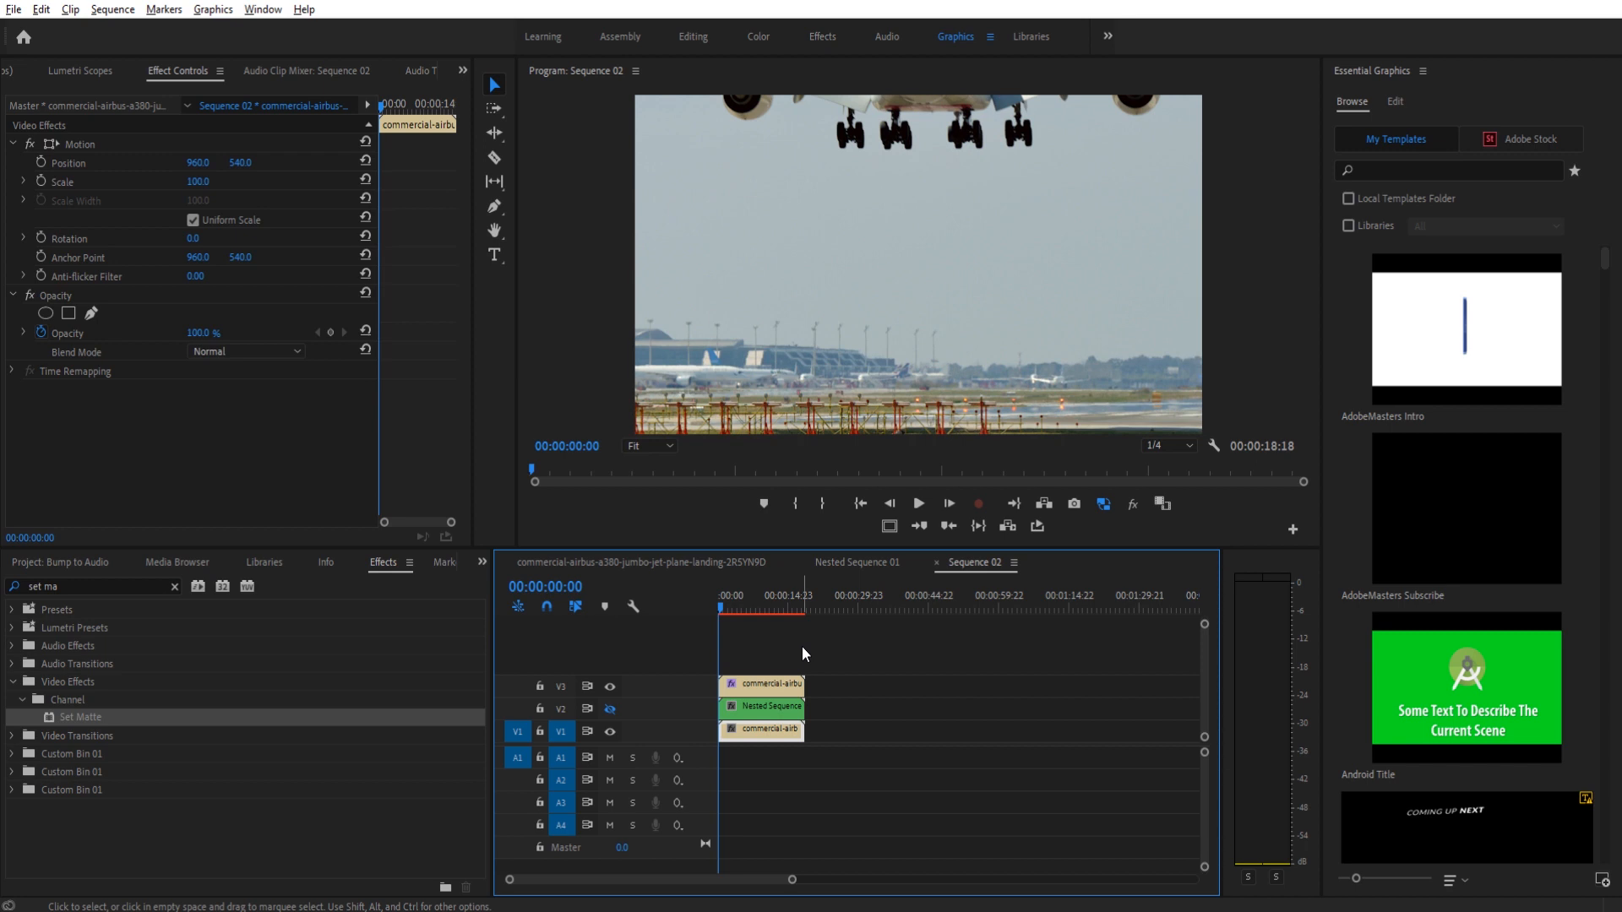
pyautogui.press('space')
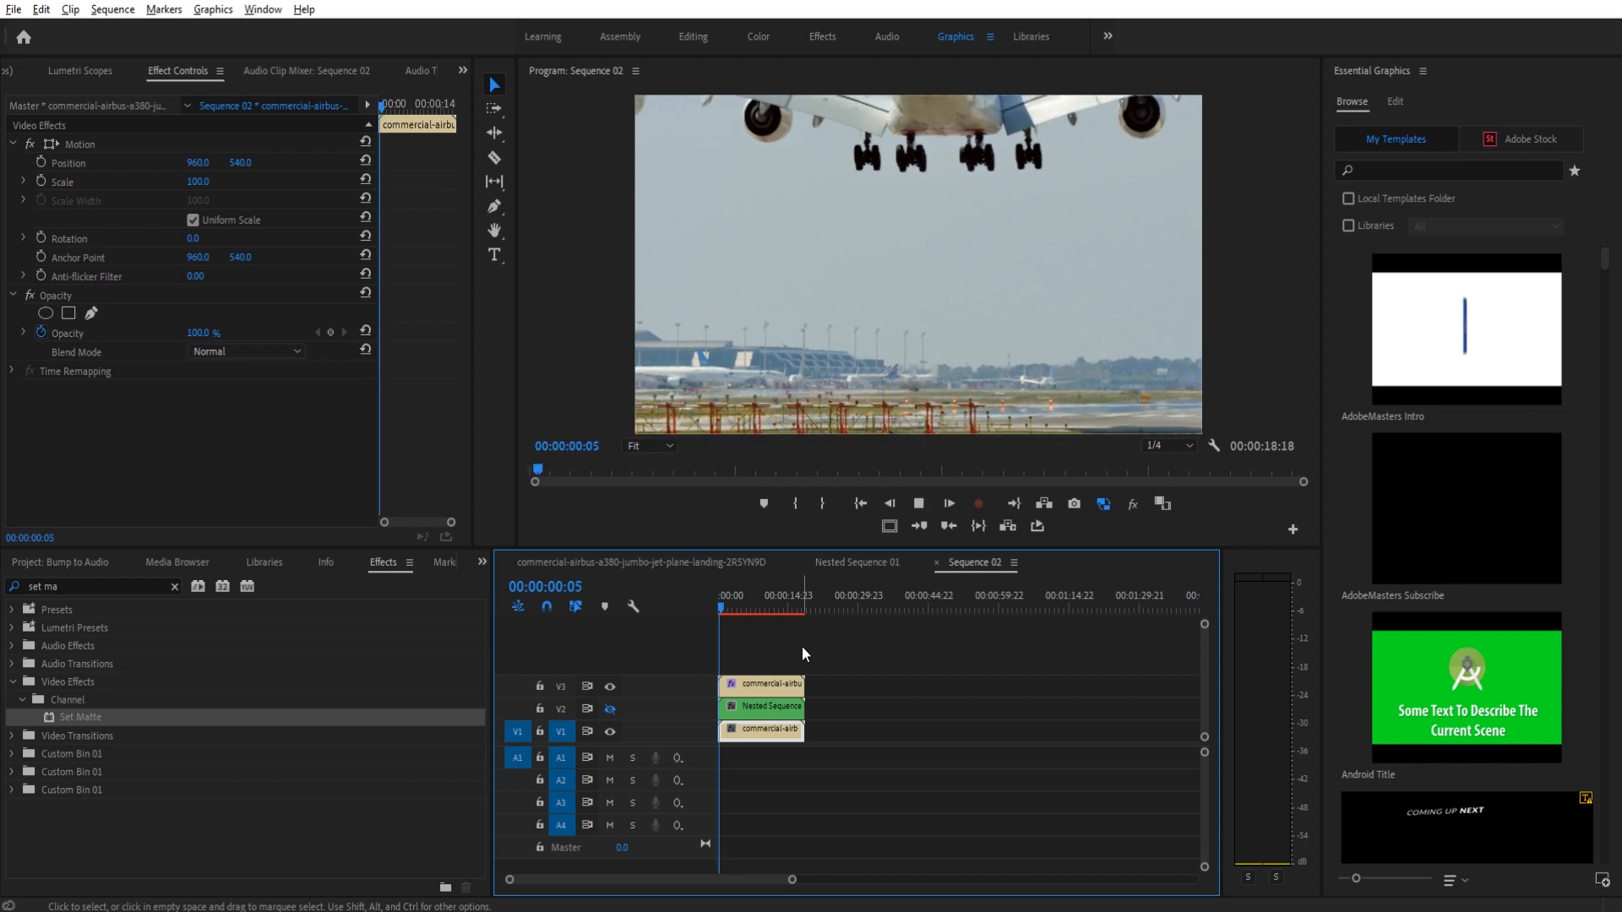
pyautogui.moveTo(755, 688); pyautogui.dragTo(756, 687)
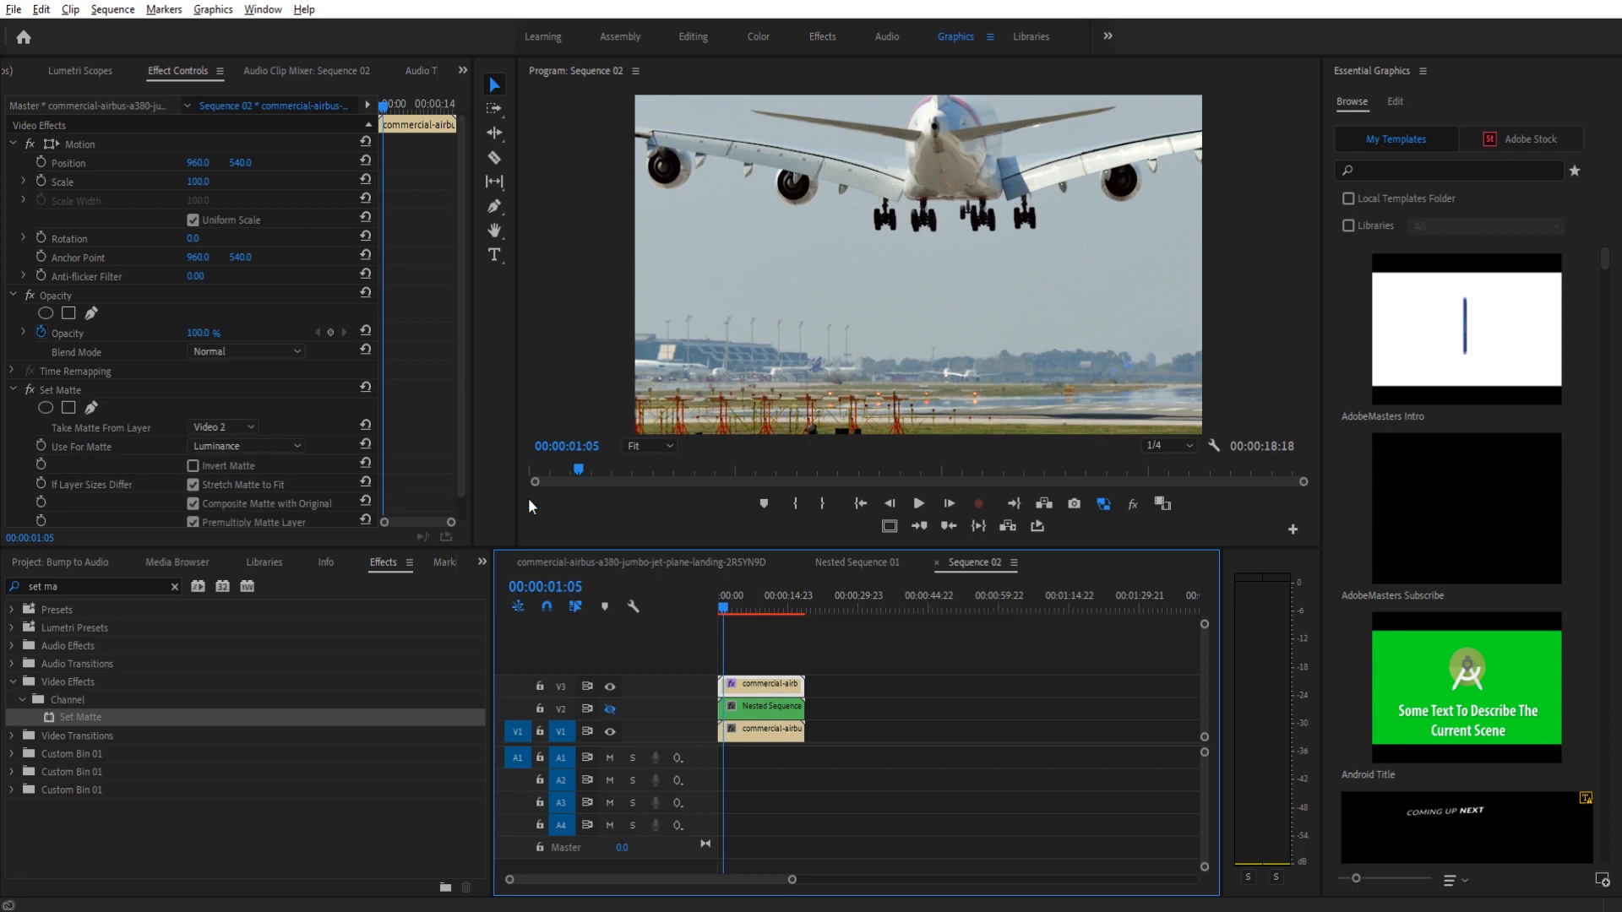
pyautogui.click(203, 181)
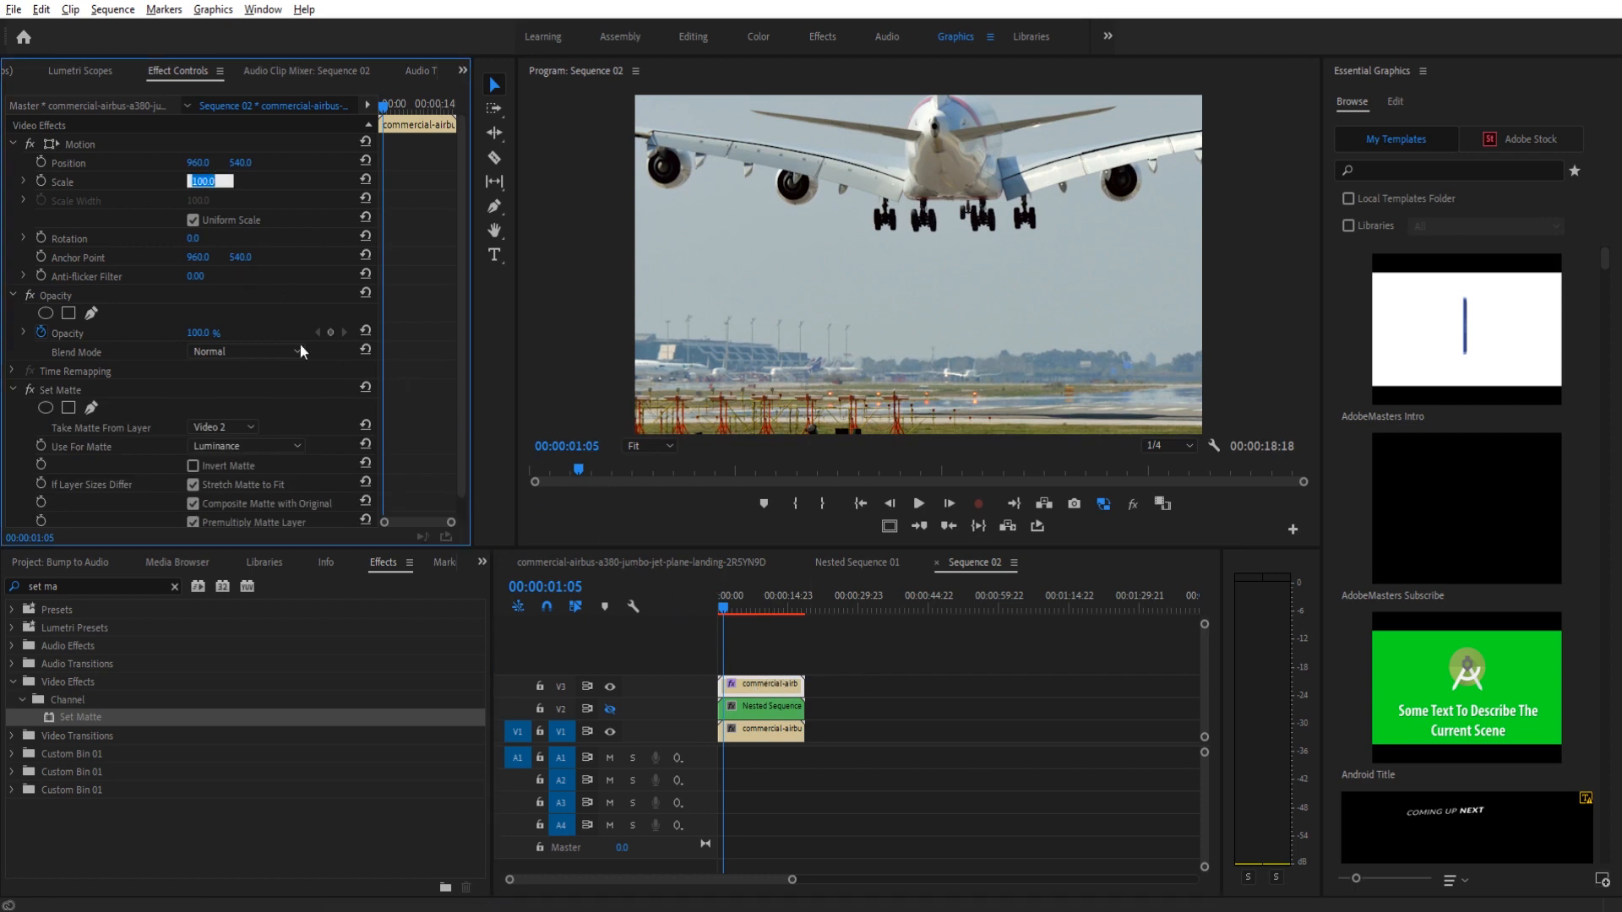
pyautogui.write('110')
pyautogui.press('Return')
pyautogui.click(814, 643)
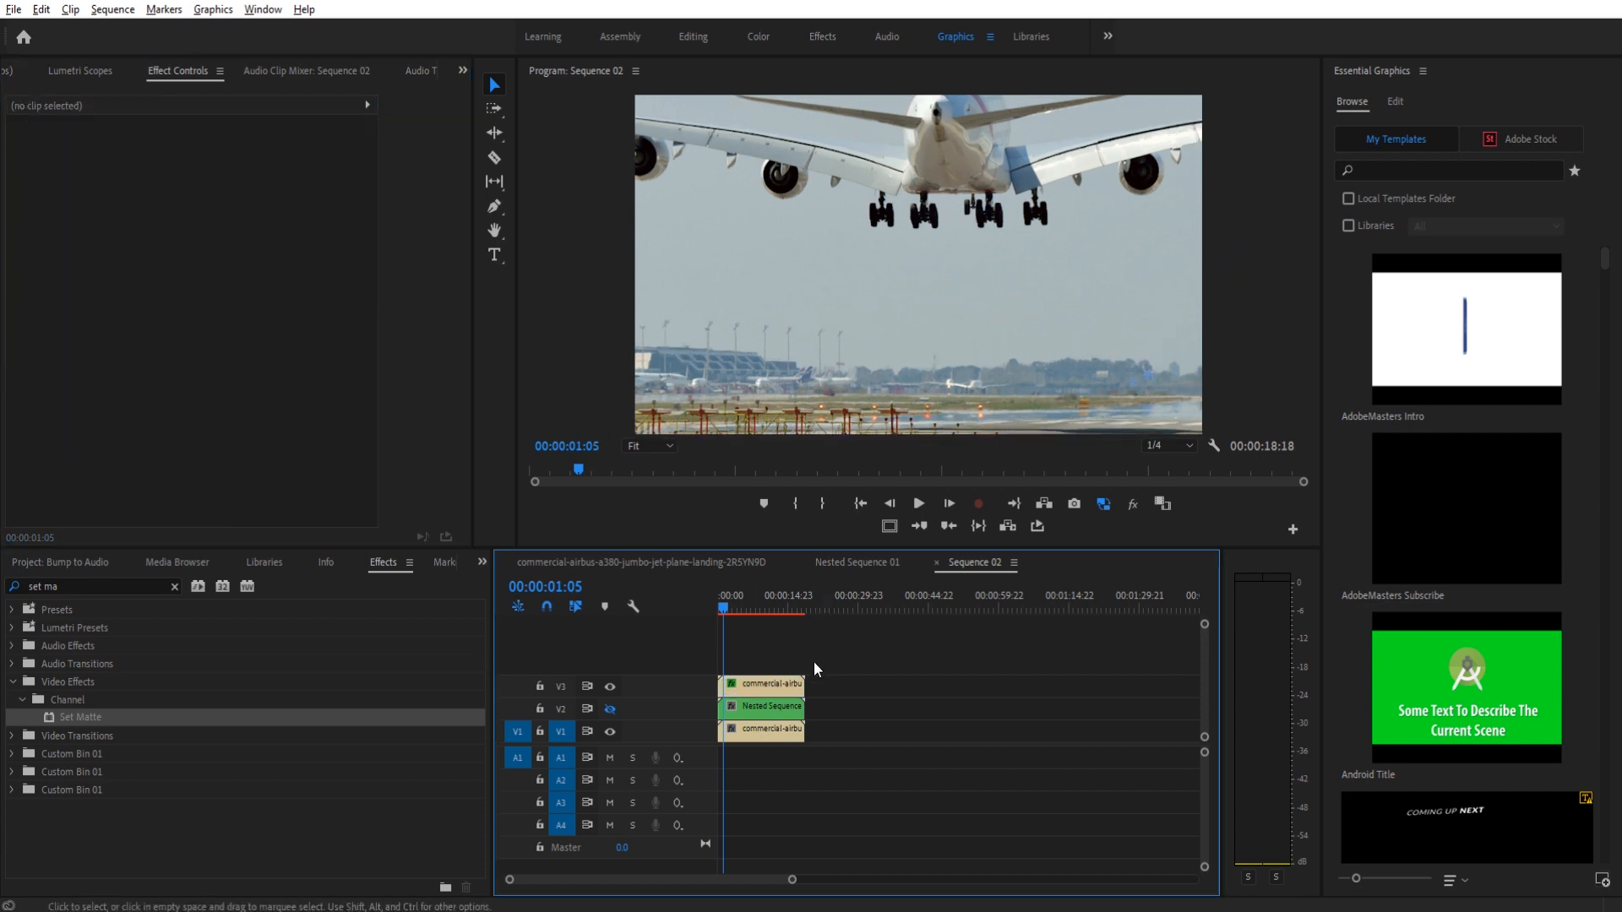
# Play Sequence 02 to preview the scale pulse on the airplane footage
pyautogui.click(777, 737)
pyautogui.click(834, 632)
pyautogui.press('space')
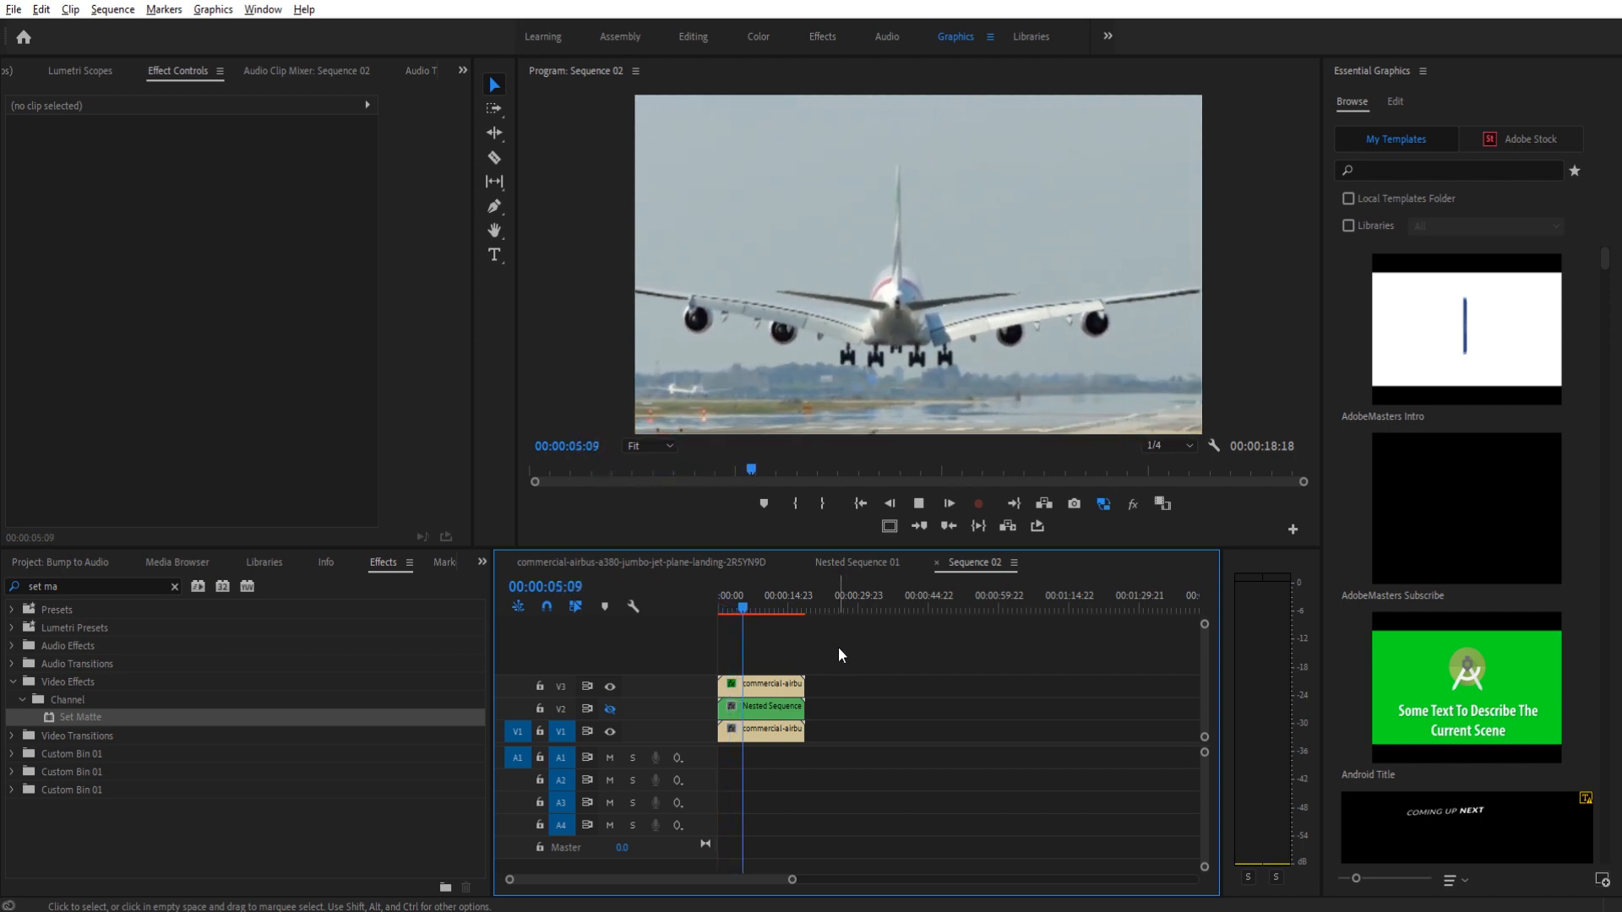
pyautogui.press('space')
# Find the Color Balance (HLS) effect and apply it to the V3 airplane clip
pyautogui.click(758, 688)
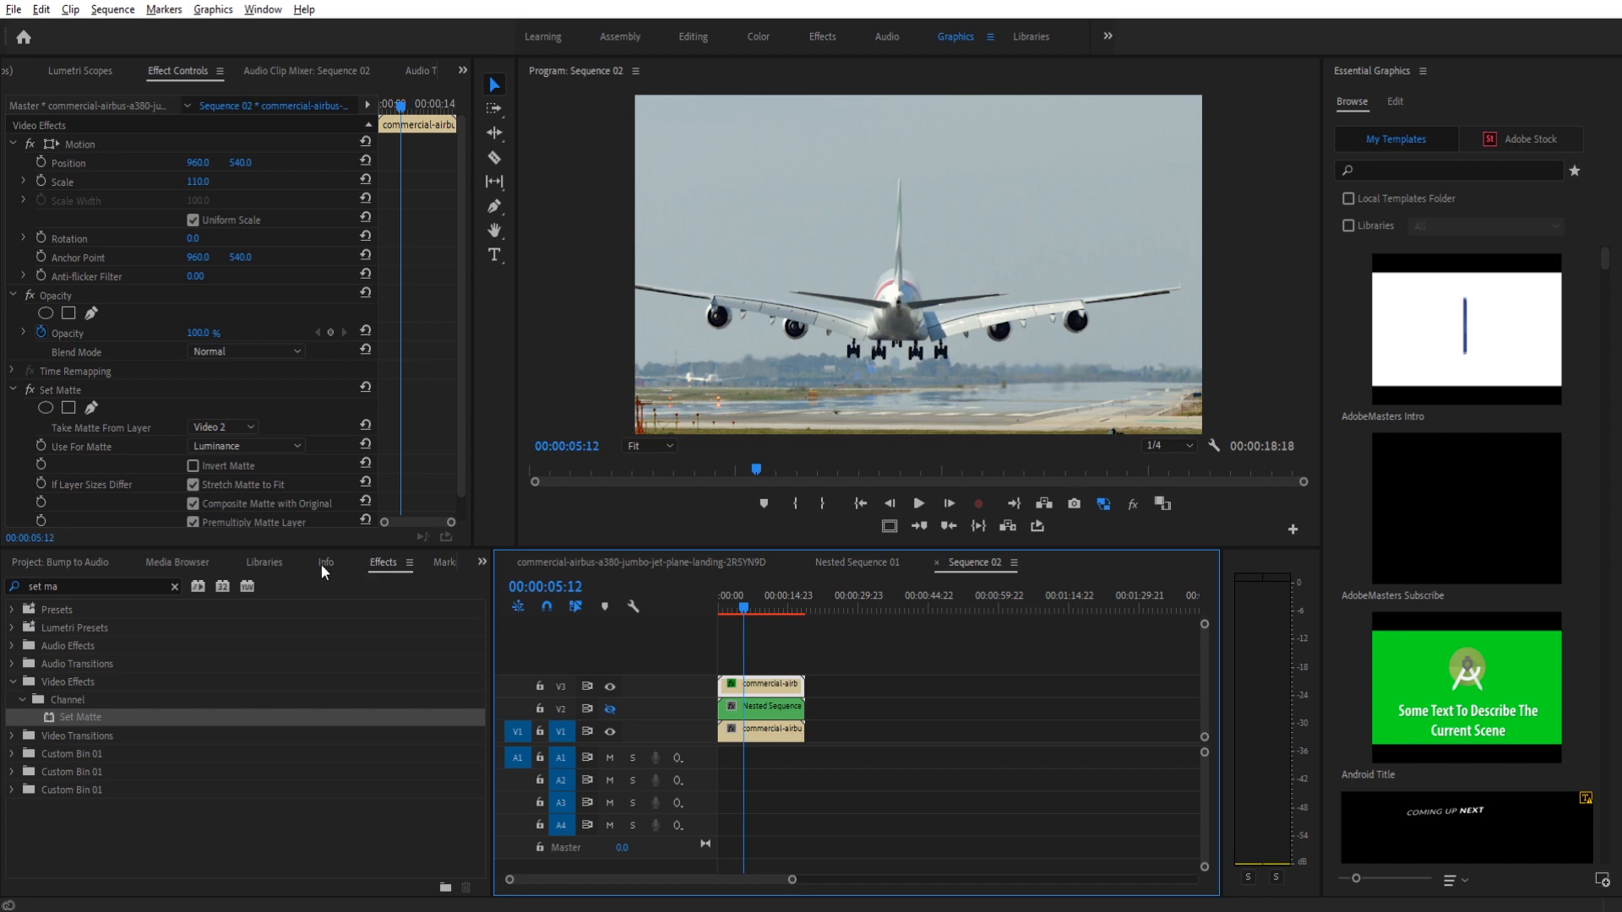
pyautogui.click(52, 585)
pyautogui.write('HLS')
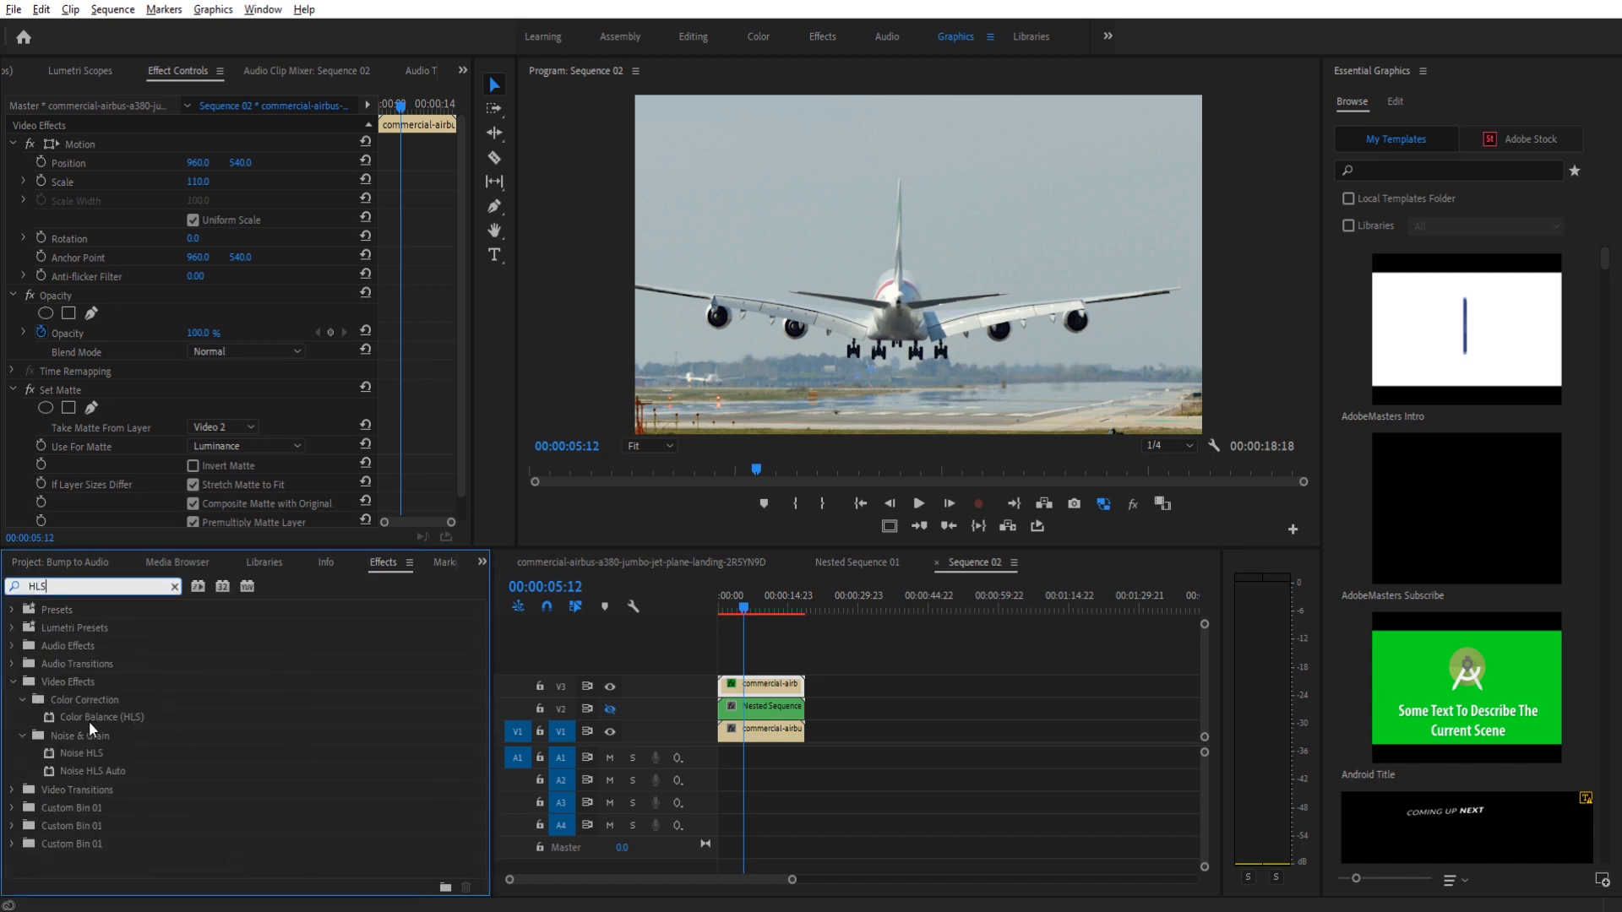
pyautogui.moveTo(88, 718); pyautogui.dragTo(779, 682)
# Keyframe the V3 clip's Color Balance (HLS) Hue from 0 at the sequence start to 3x265.0° at 00:00:17:08
pyautogui.moveTo(744, 608); pyautogui.dragTo(718, 608)
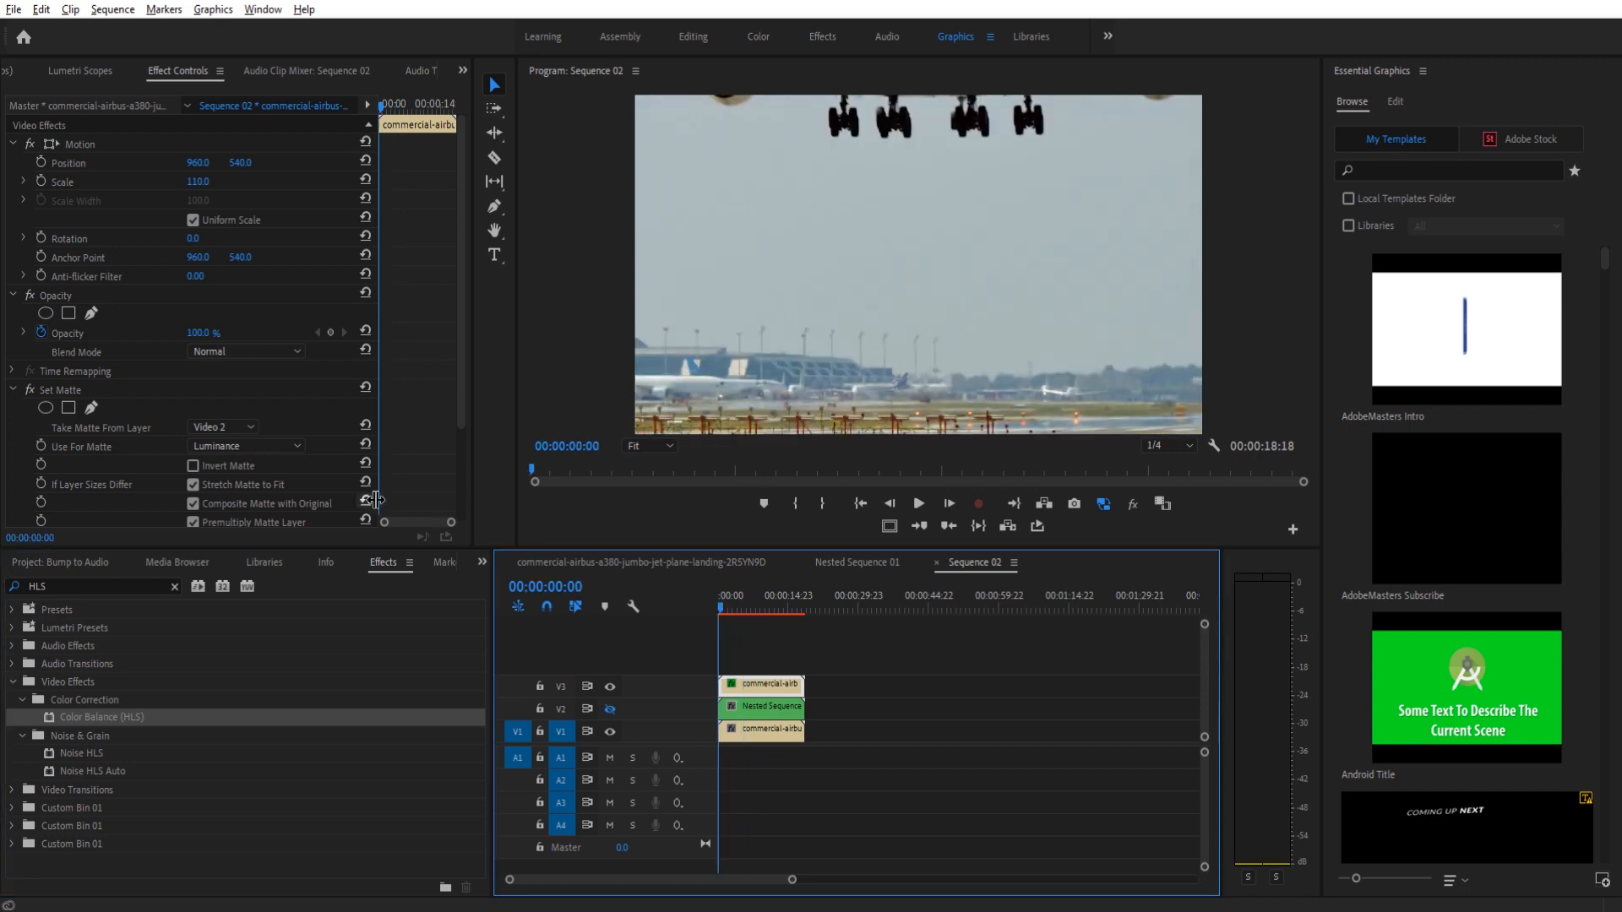
pyautogui.scroll(-3, 99, 455)
pyautogui.click(113, 461)
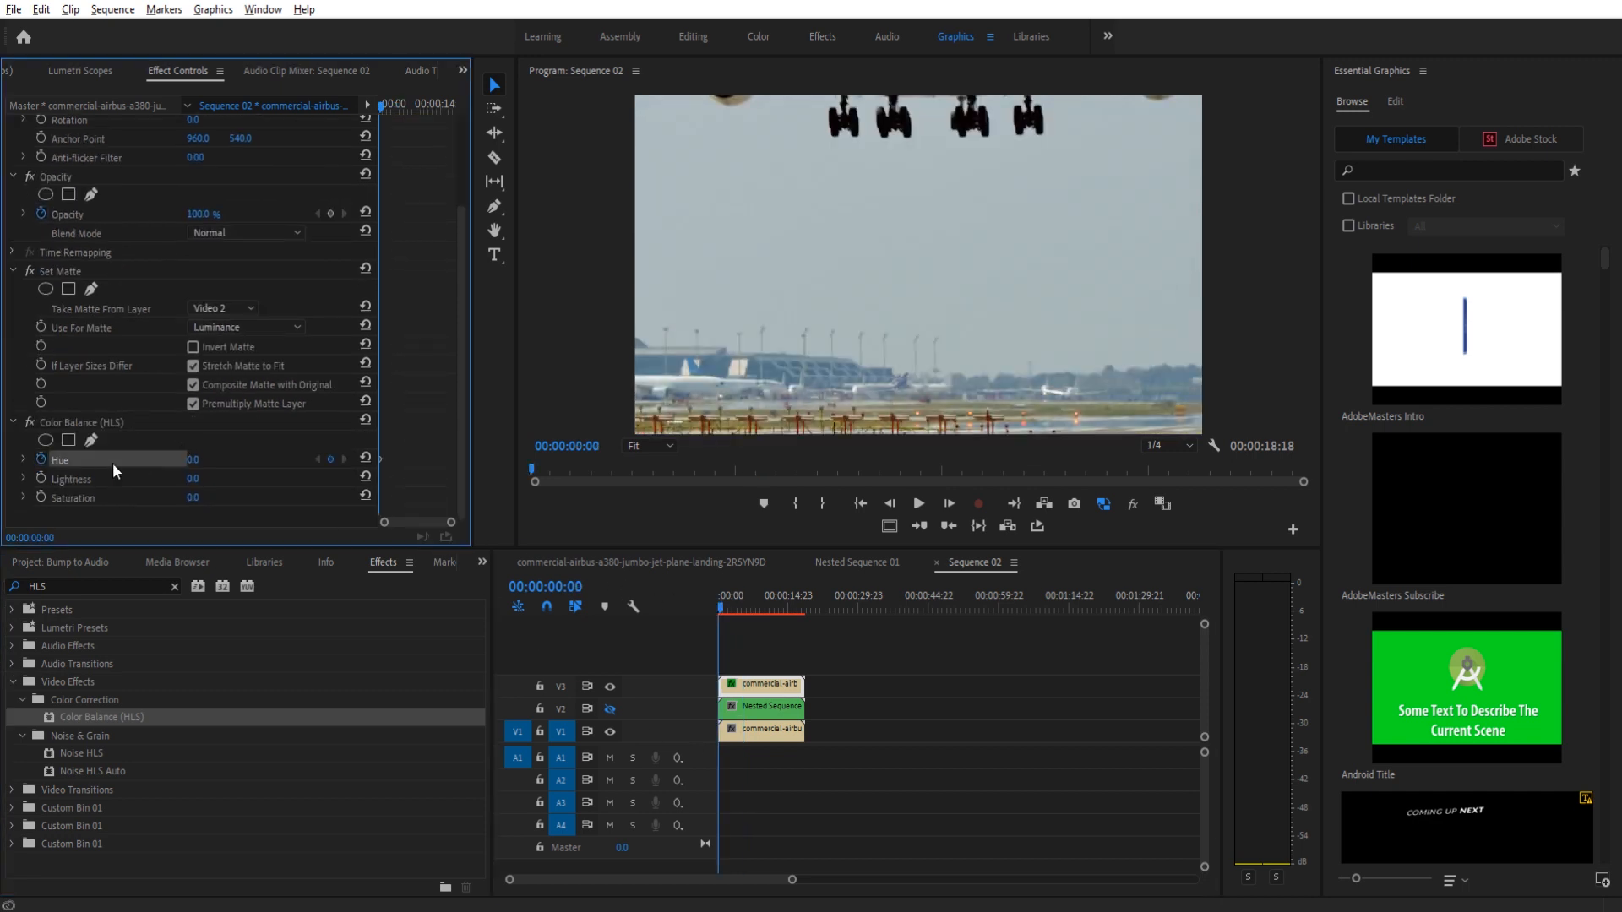
pyautogui.click(802, 608)
pyautogui.moveTo(803, 606); pyautogui.dragTo(801, 607)
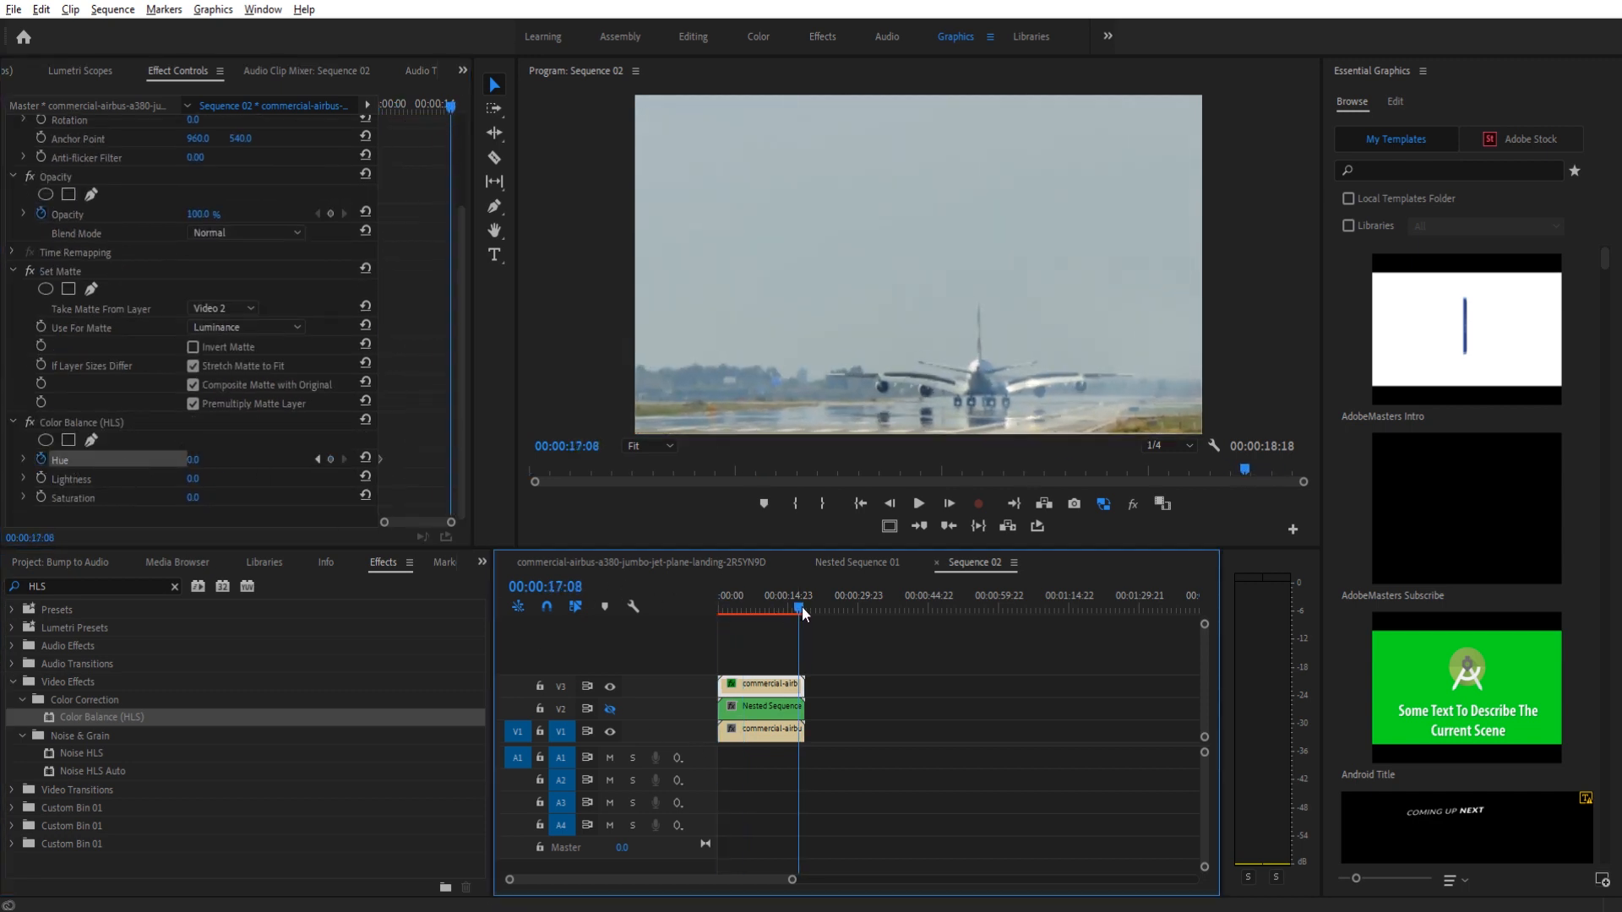
pyautogui.moveTo(194, 459); pyautogui.dragTo(1322, 460)
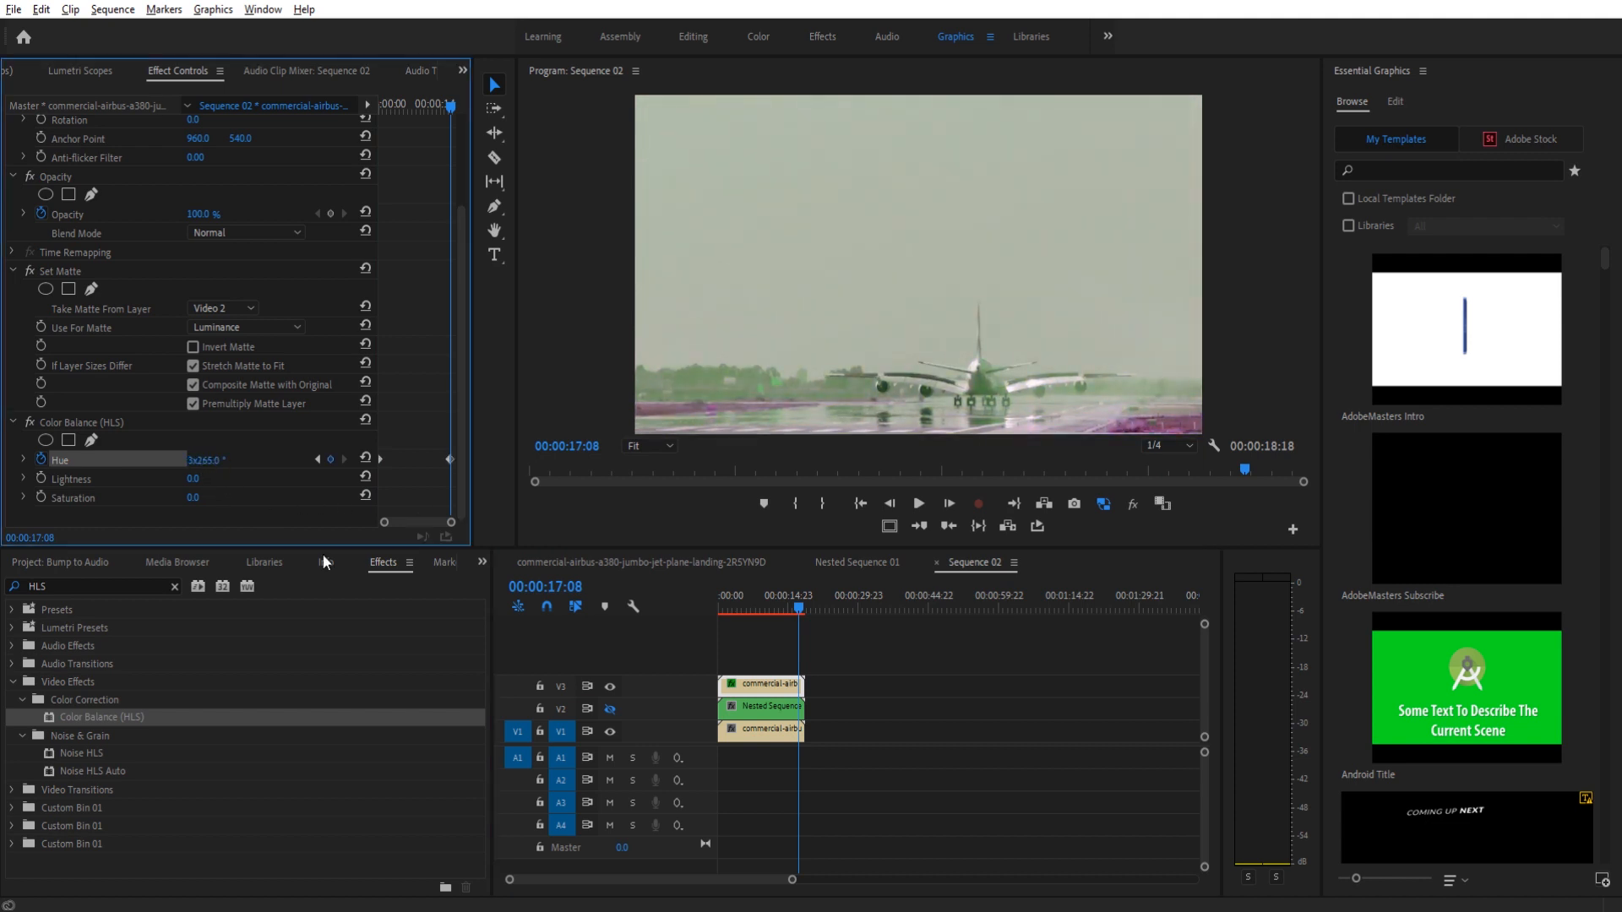
# Play Sequence 02 from the start to check the animated hue shift on the V3 clip
pyautogui.moveTo(791, 605); pyautogui.dragTo(702, 609)
pyautogui.click(834, 642)
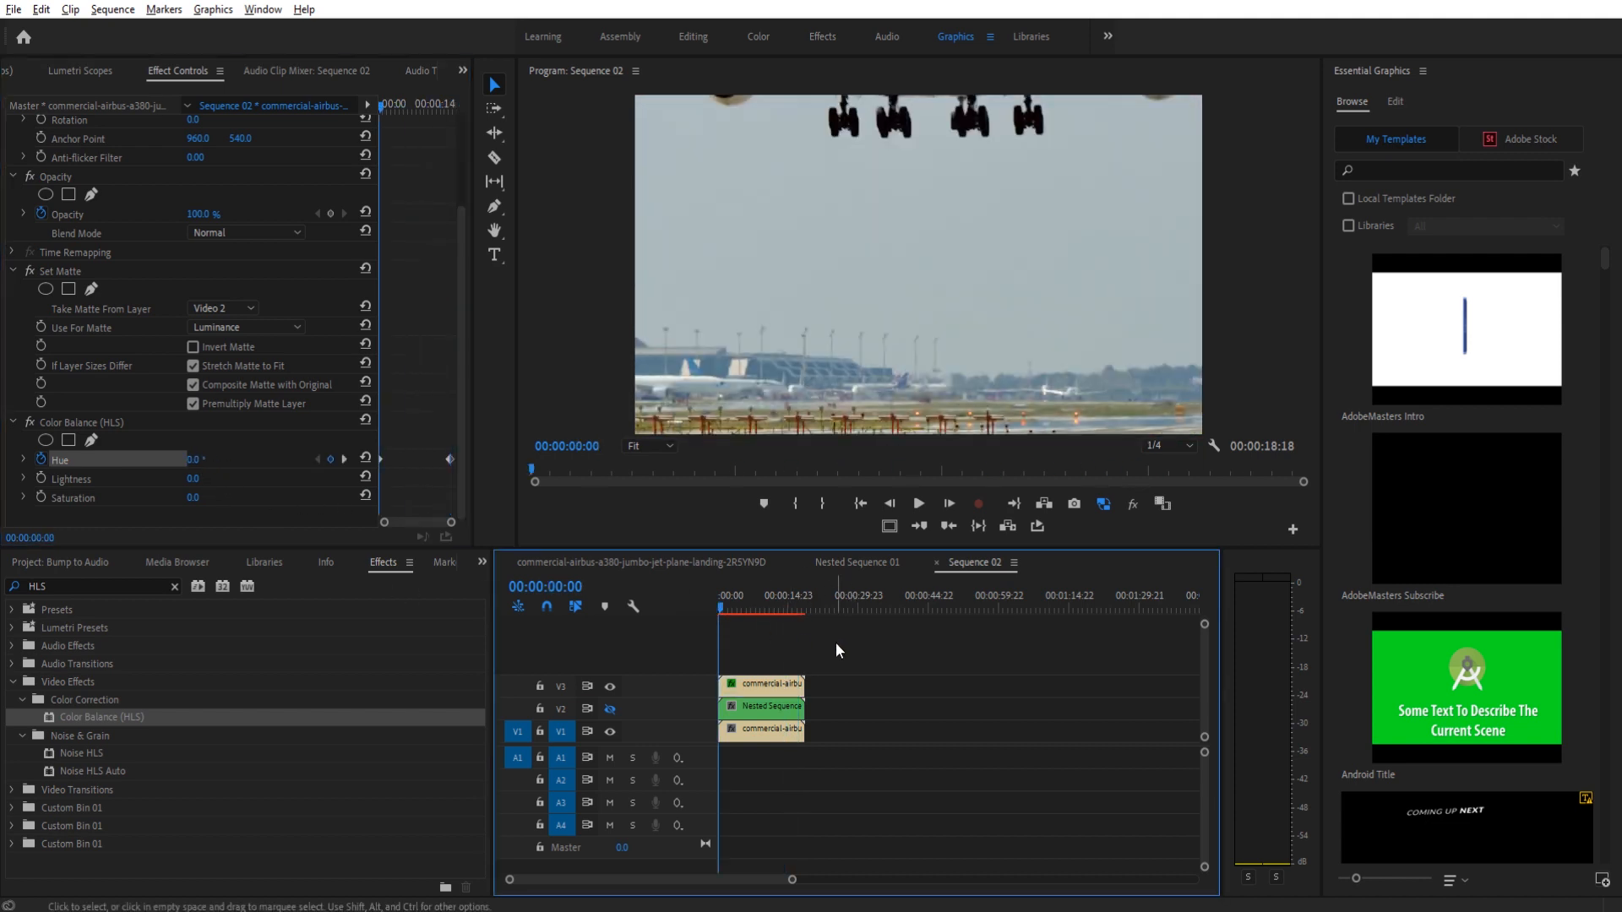
pyautogui.press('space')
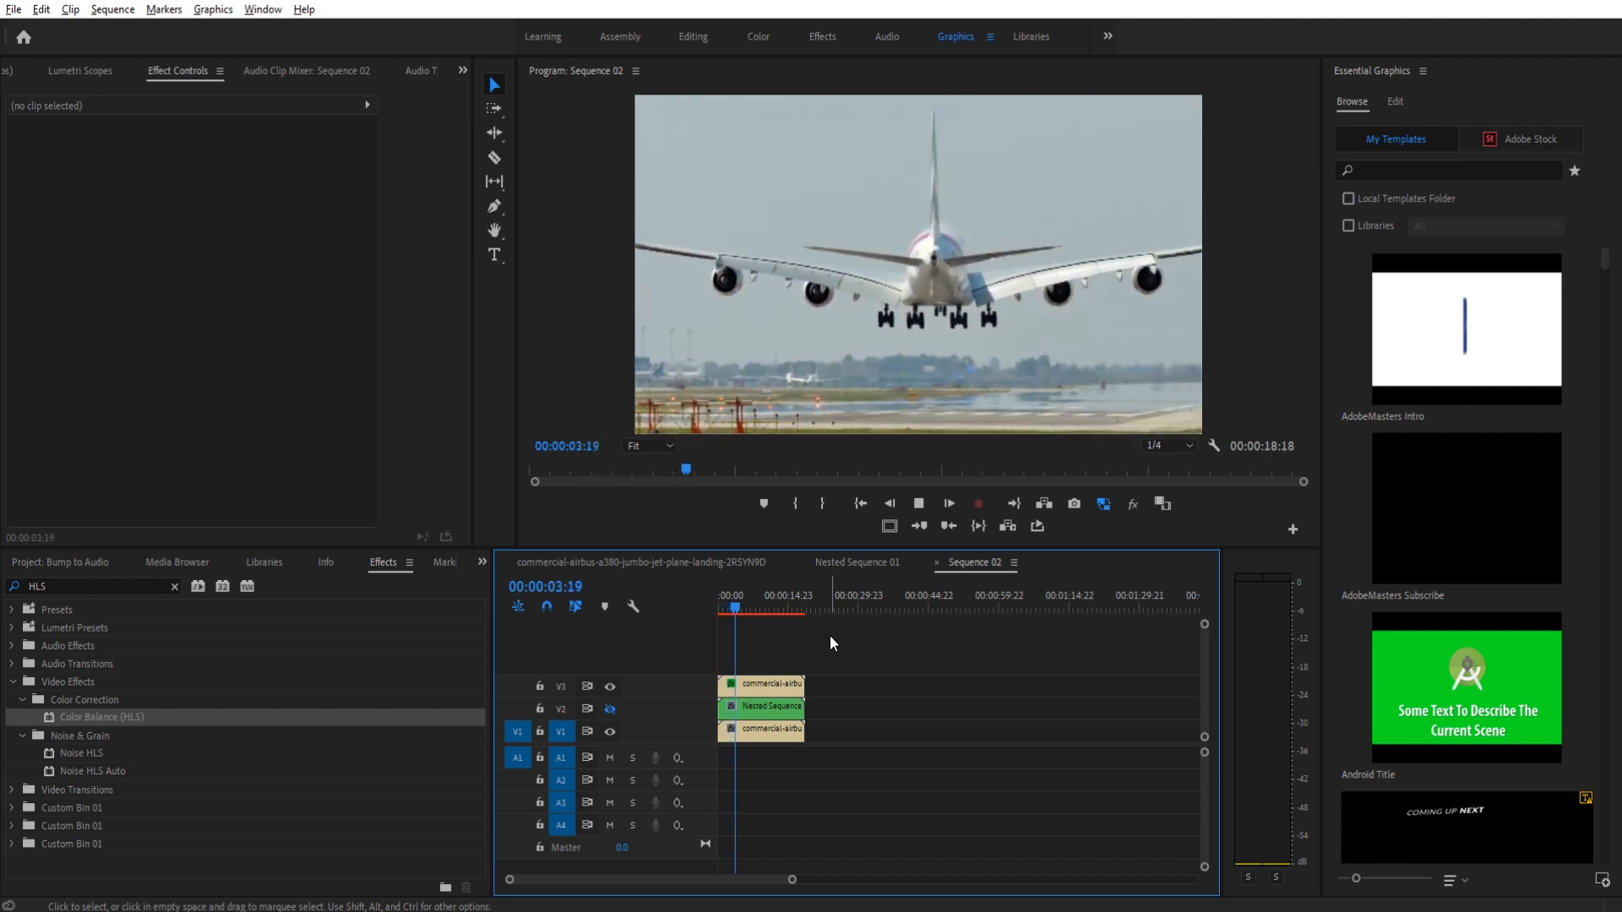
pyautogui.press('space')
pyautogui.click(787, 684)
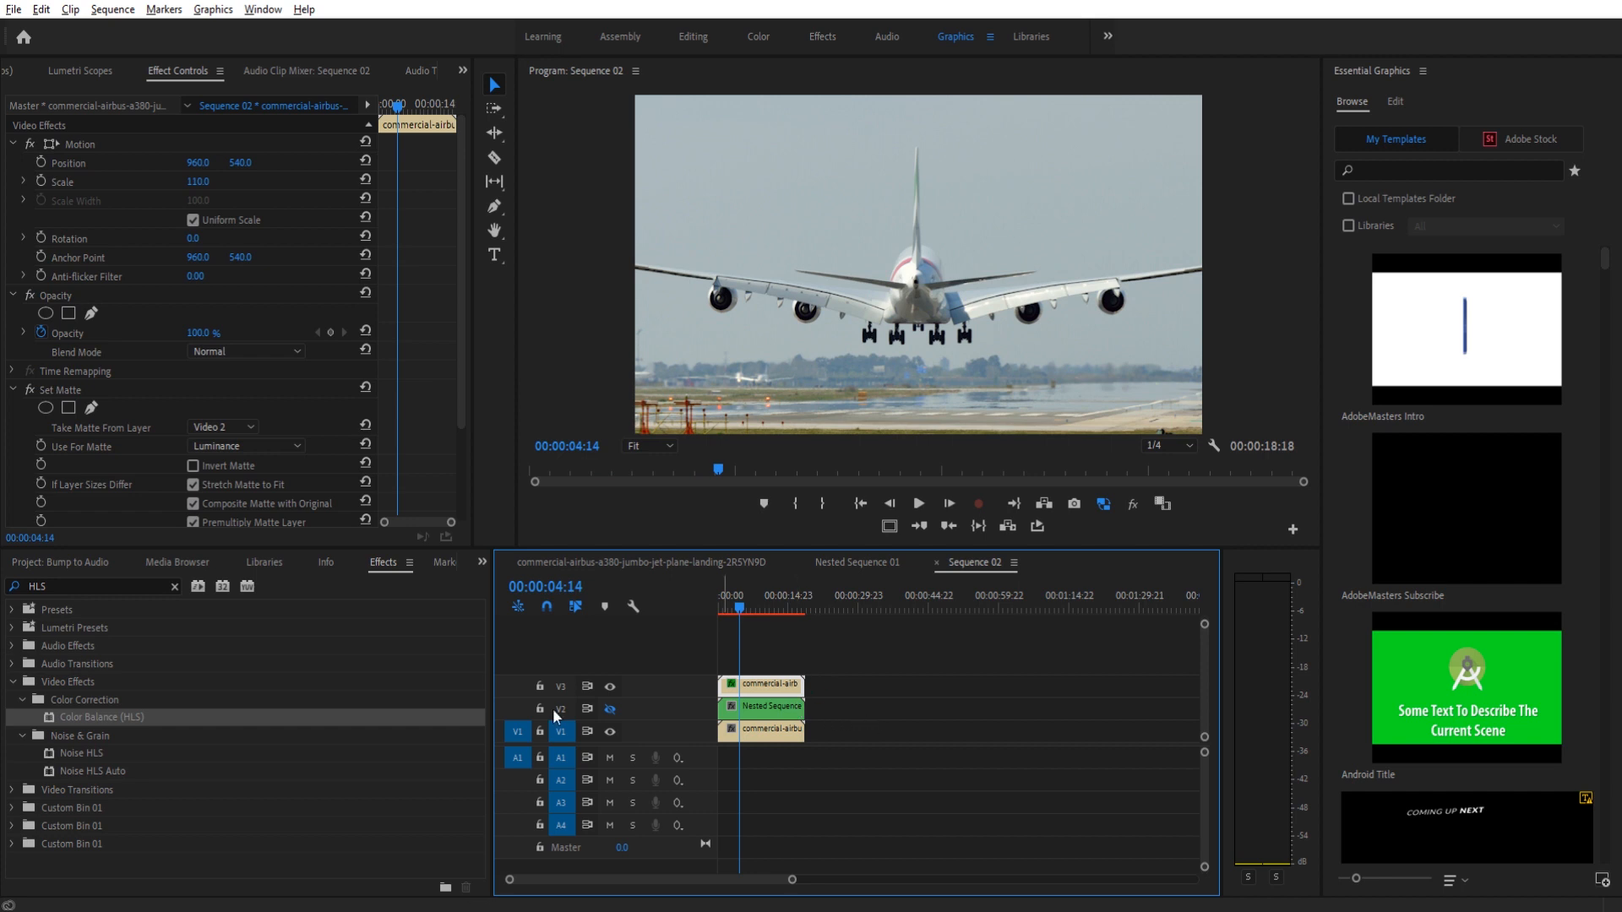
# Add the Summer Party 01 main.mp3 music to track A1 of Sequence 02, starting at the beginning of the sequence
pyautogui.click(126, 562)
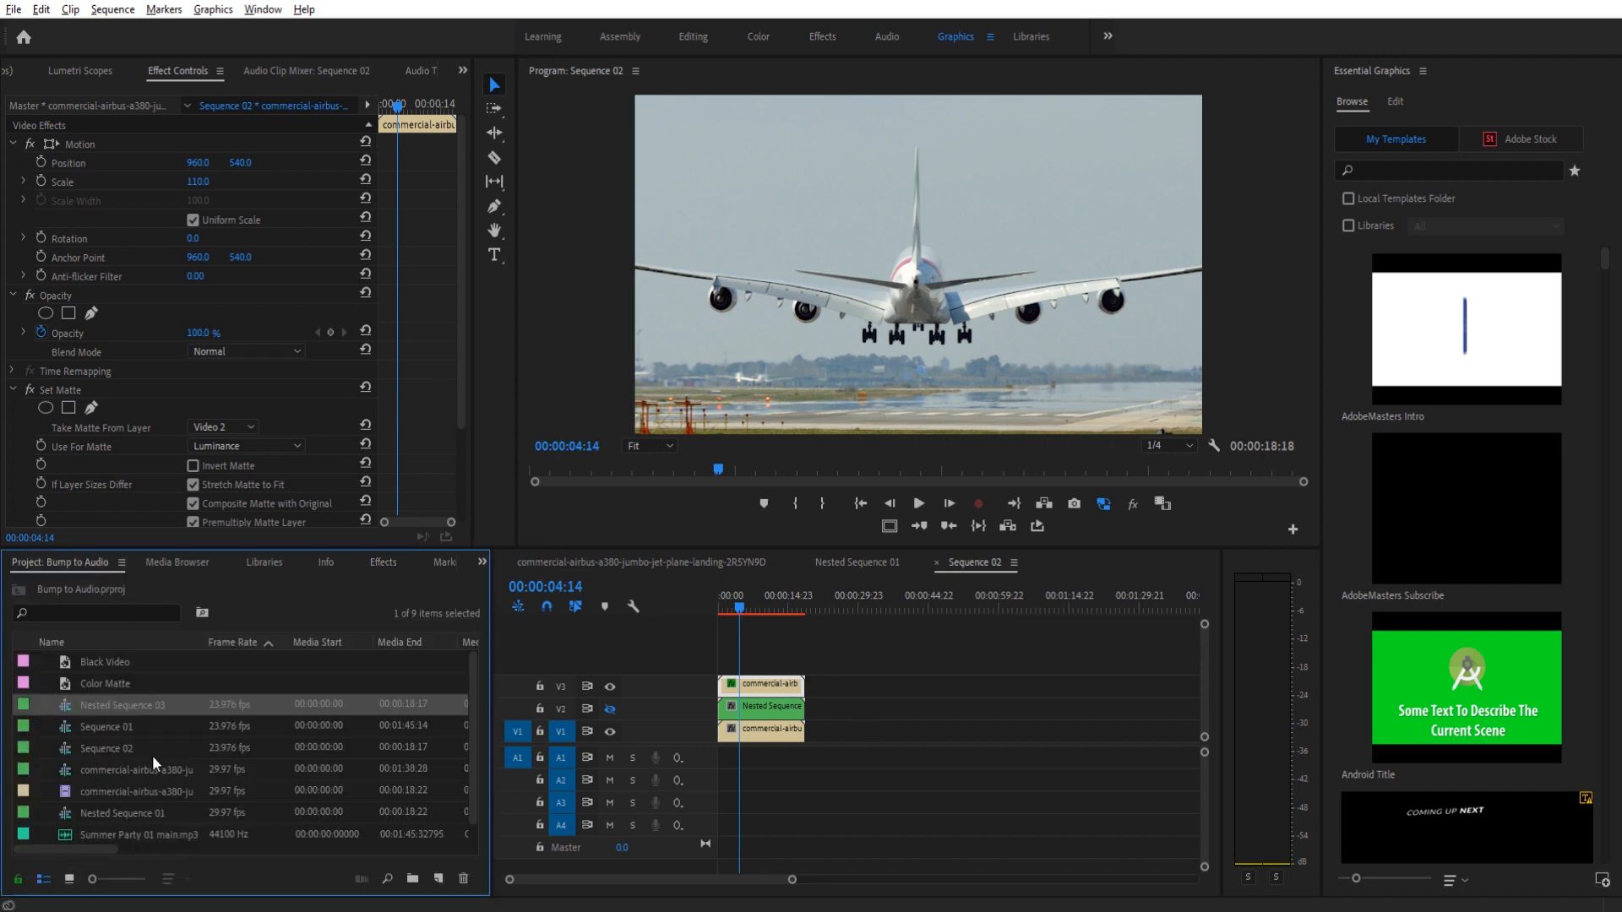
pyautogui.scroll(-1, 156, 798)
pyautogui.moveTo(122, 814); pyautogui.dragTo(753, 756)
pyautogui.moveTo(762, 764); pyautogui.dragTo(728, 765)
pyautogui.click(761, 777)
pyautogui.keyDown('alt'); pyautogui.scroll(3, 748, 798); pyautogui.keyUp('alt')
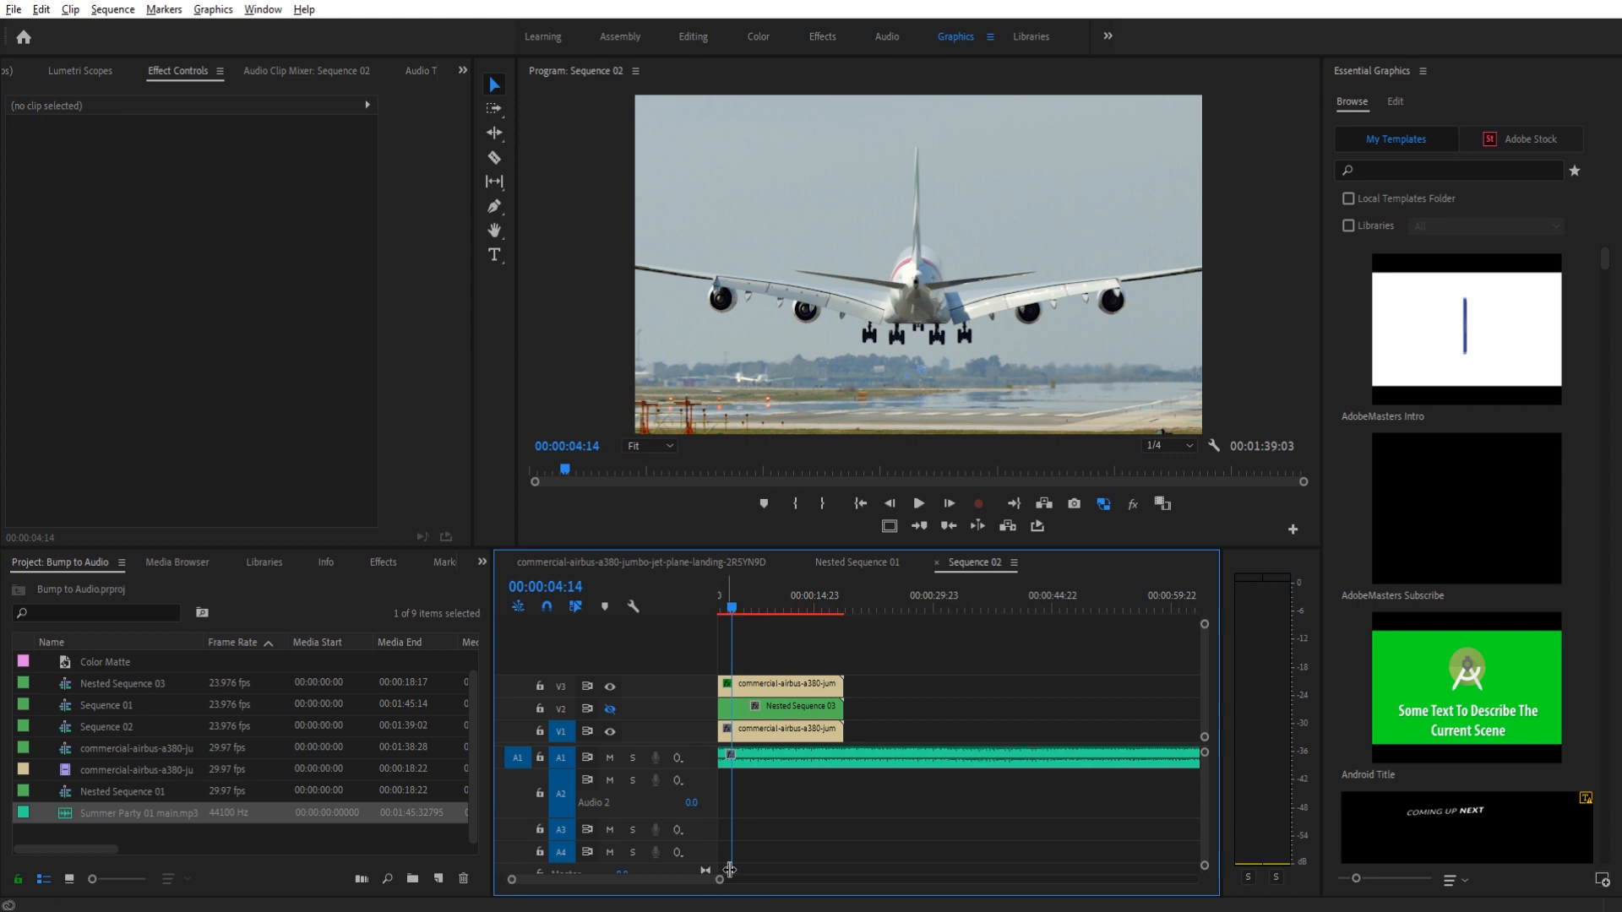
pyautogui.keyDown('alt'); pyautogui.scroll(1, 676, 871); pyautogui.keyUp('alt')
pyautogui.moveTo(651, 879); pyautogui.dragTo(582, 878)
# Play Sequence 02 from the start to compare the pulse timing with the music
pyautogui.moveTo(747, 605); pyautogui.dragTo(714, 604)
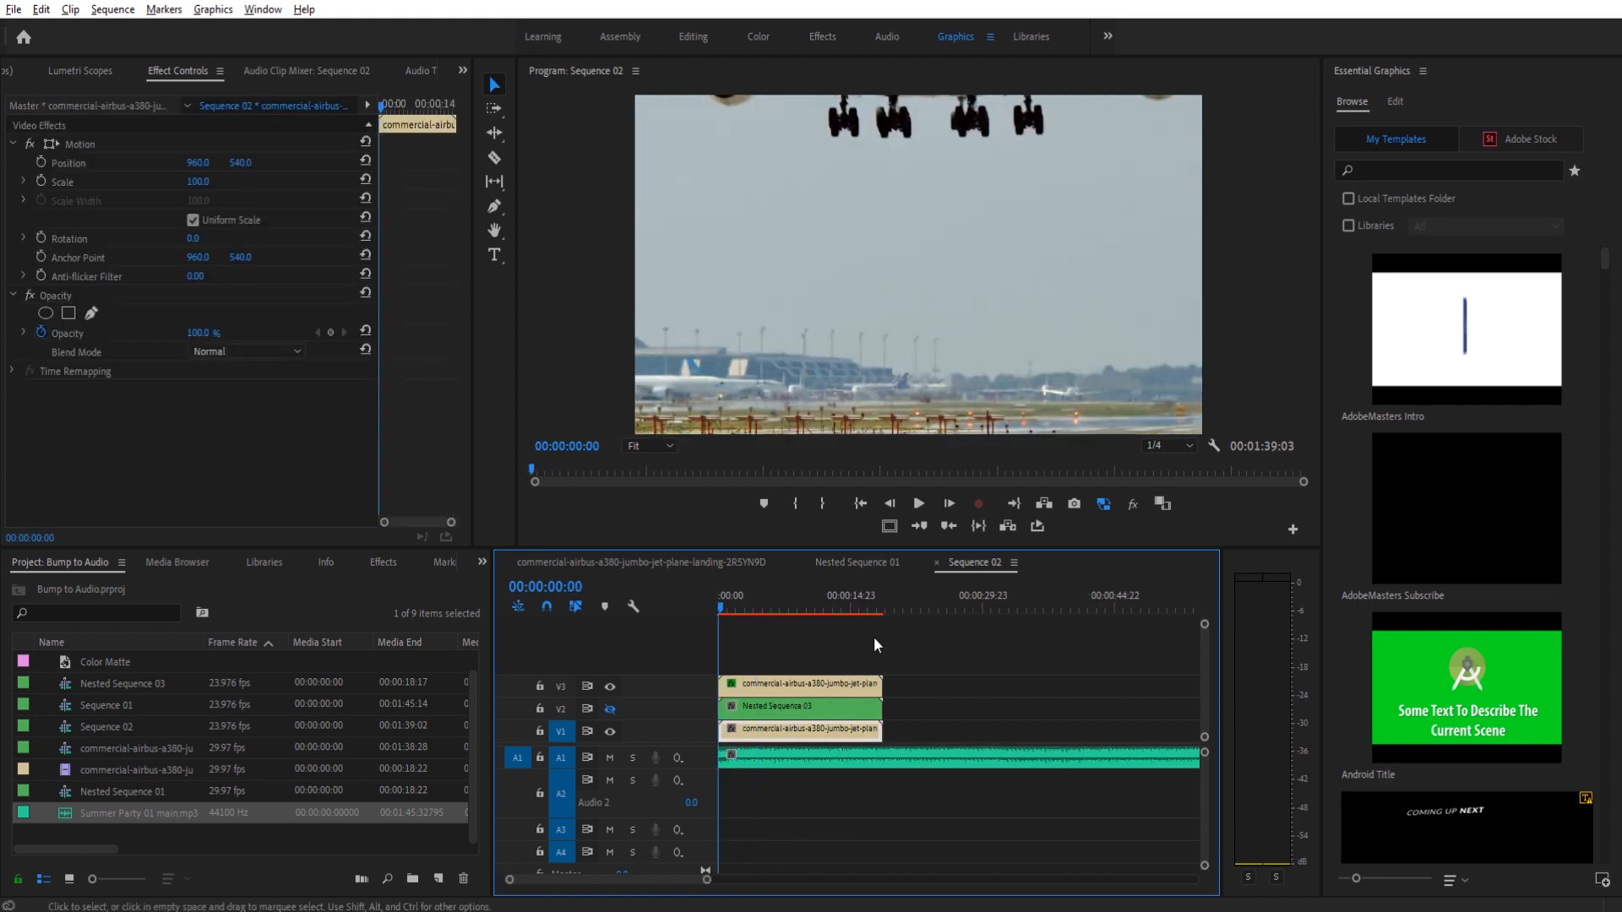
pyautogui.press('space')
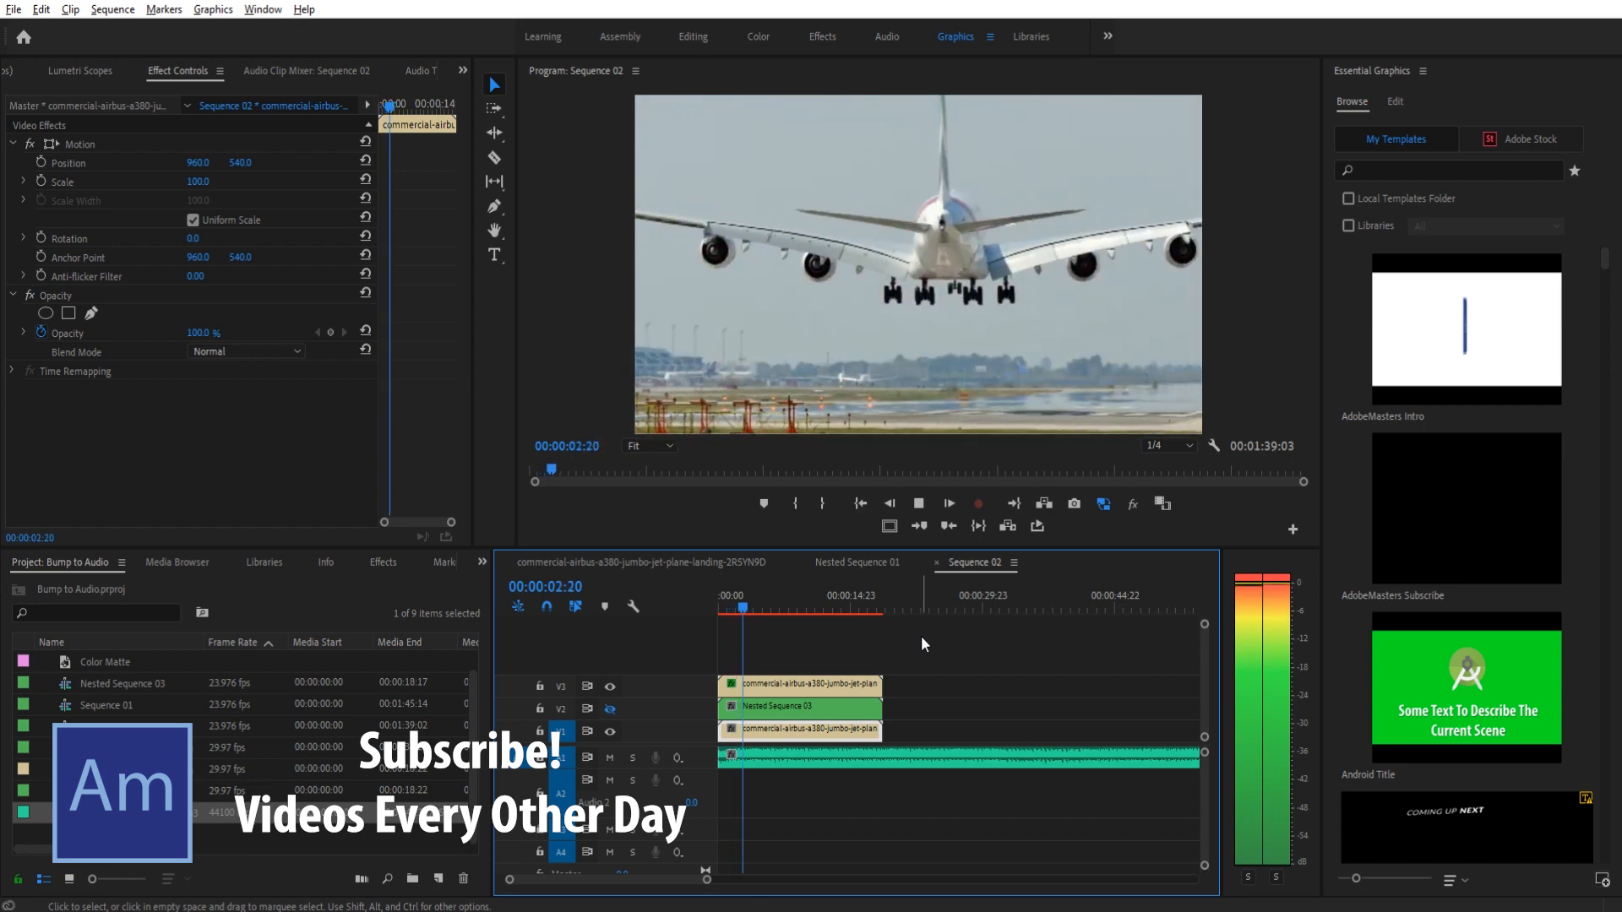
pyautogui.press('space')
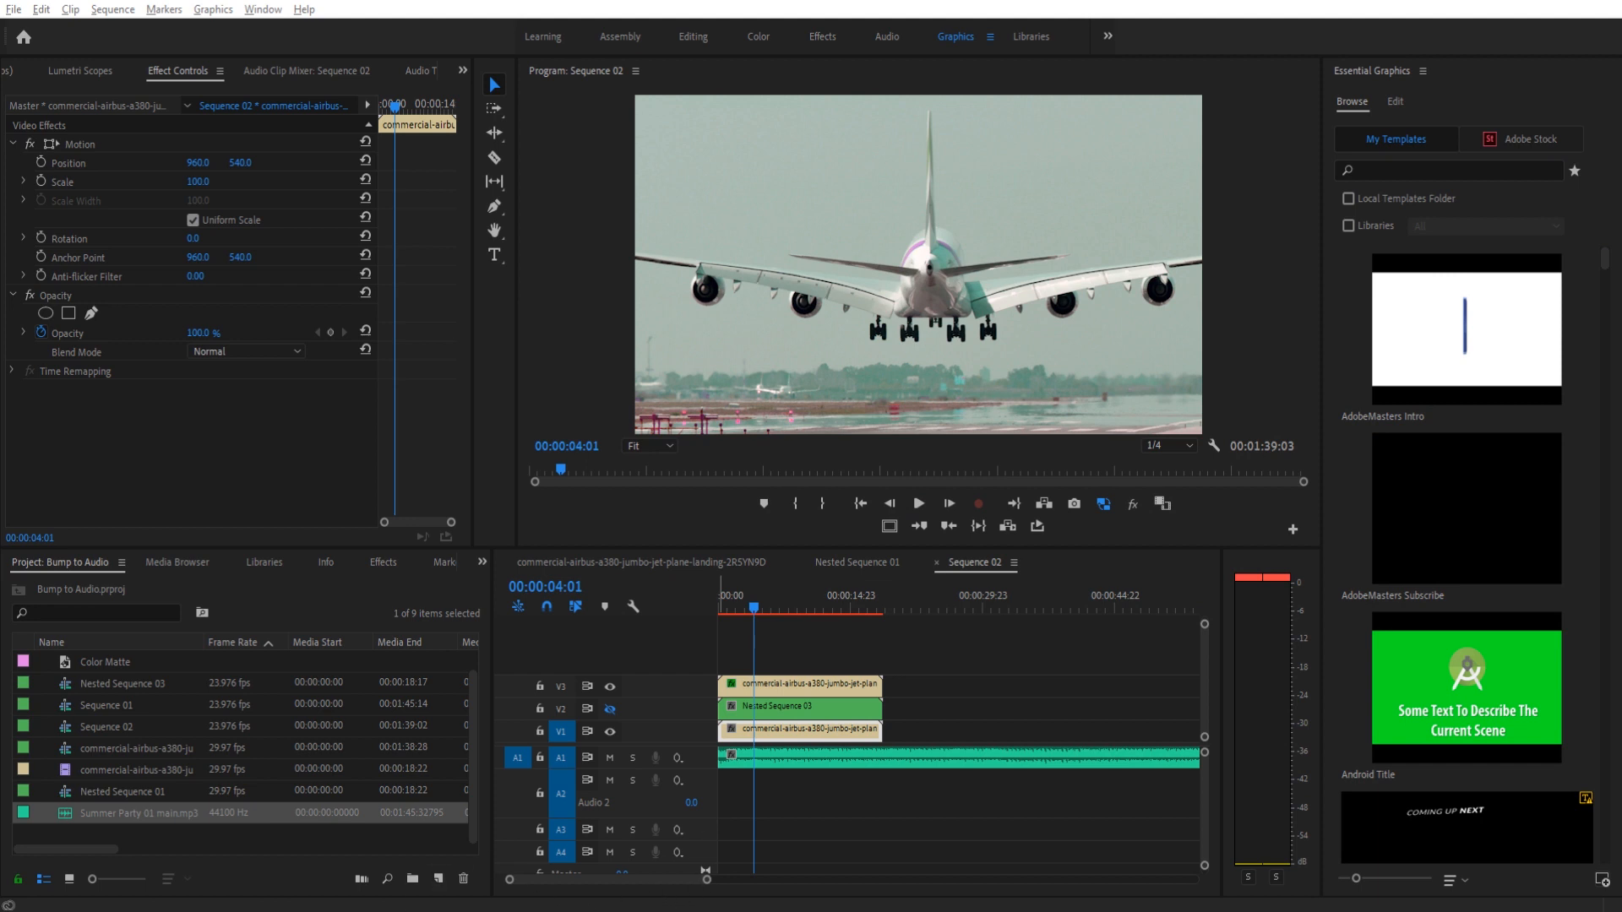
# Switch to Calculator and divide the music's 125 beats per minute by 60
pyautogui.hotkey('alt', 'Tab')
pyautogui.click(906, 443)
pyautogui.write('1')
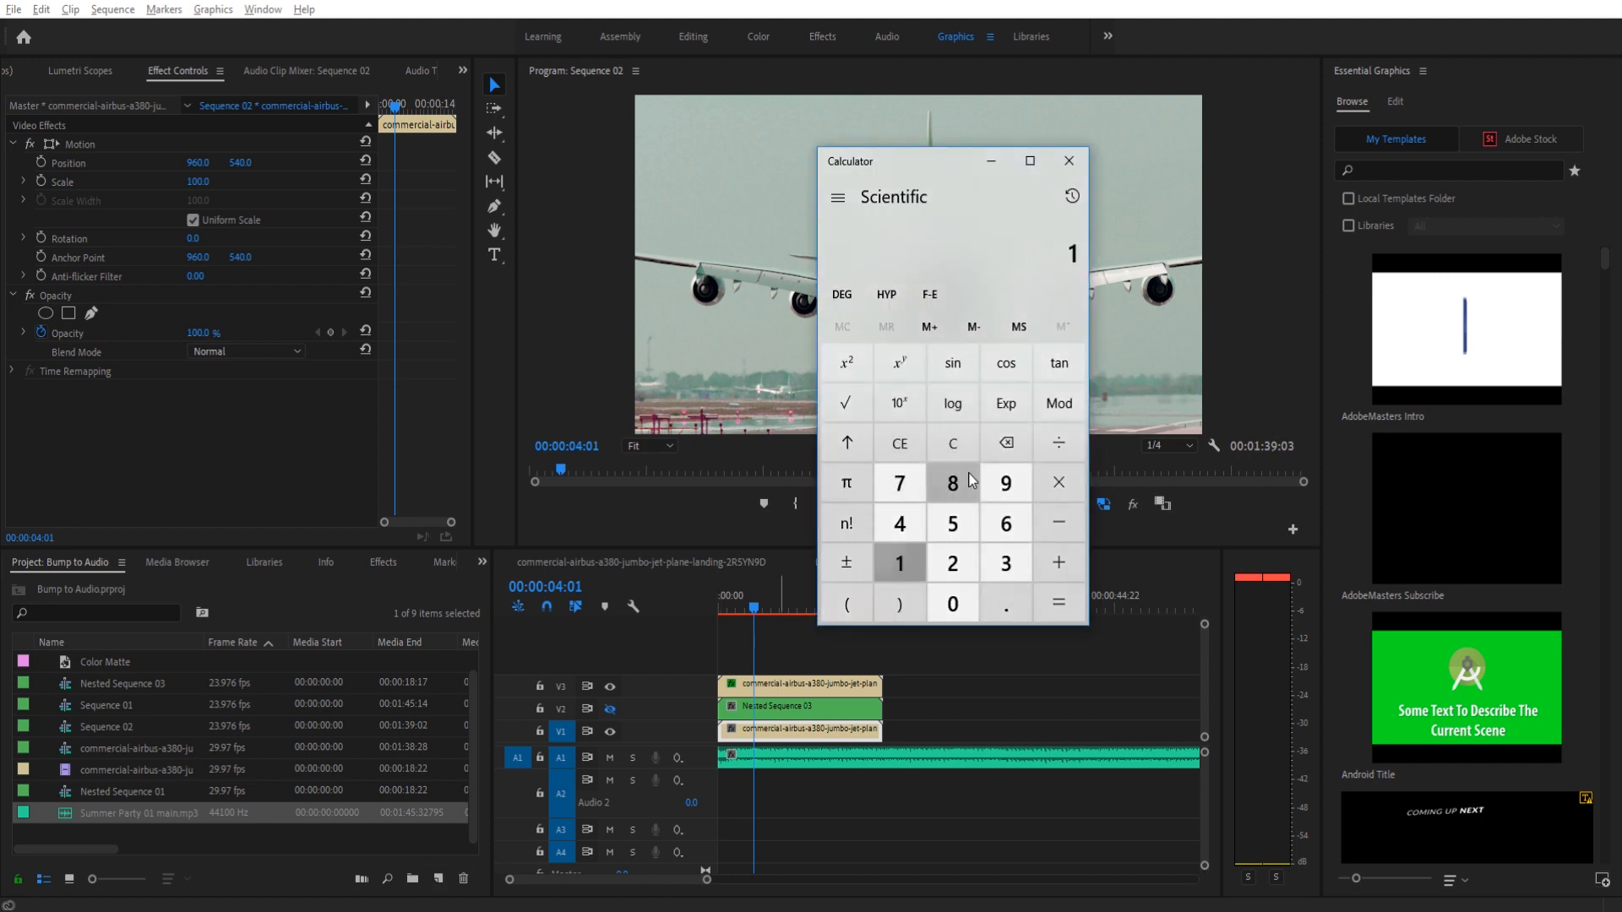
pyautogui.write('25')
pyautogui.write('/60')
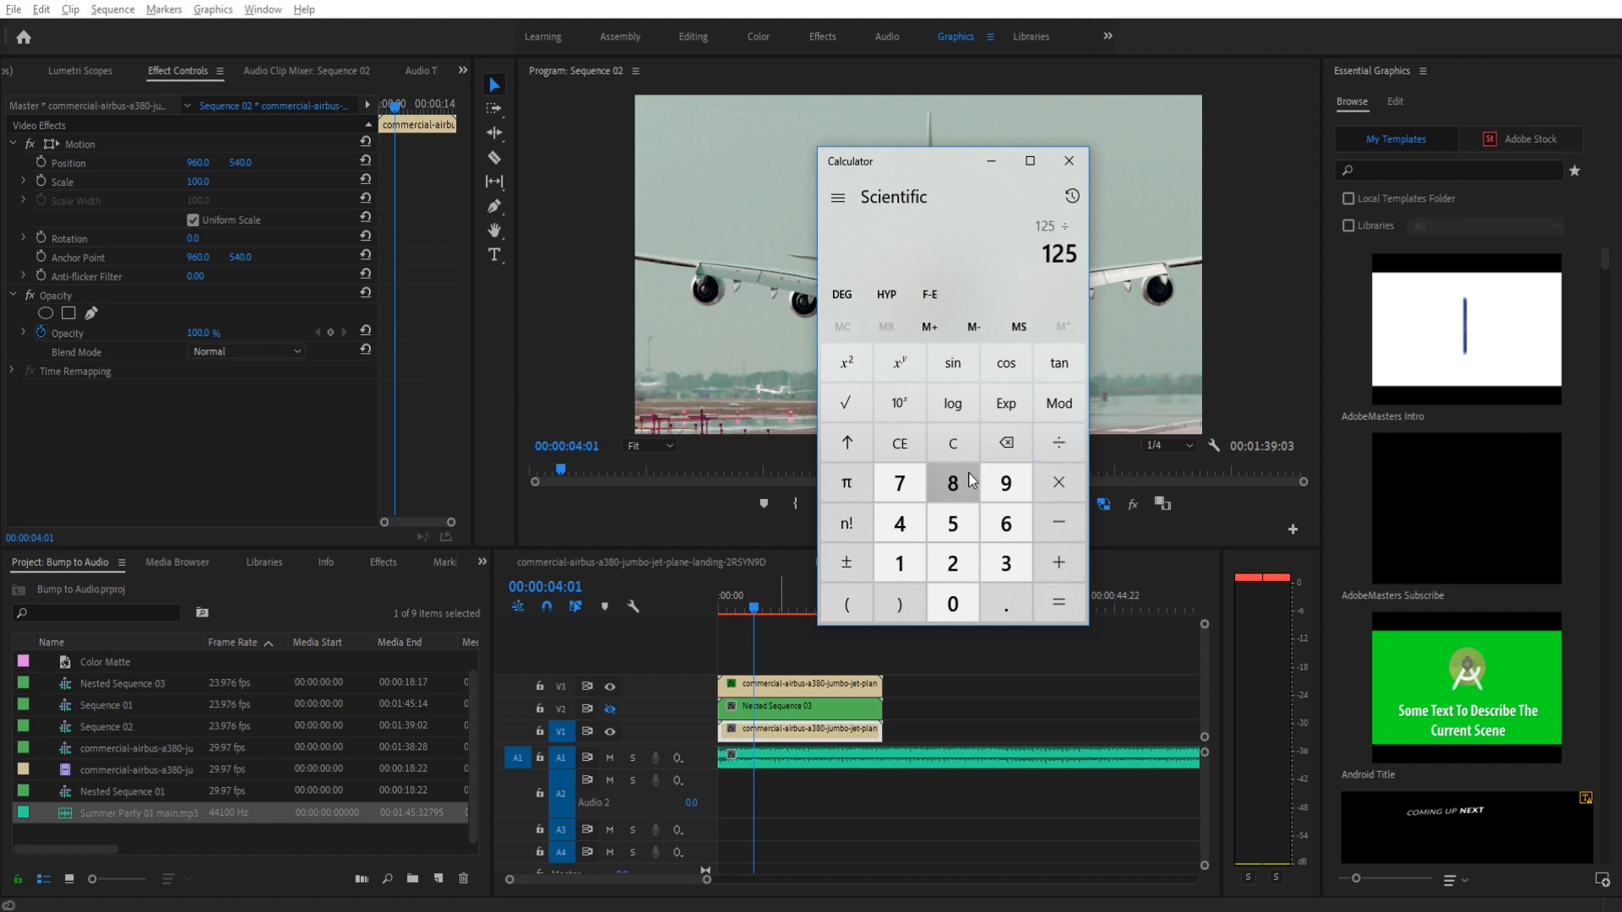
pyautogui.press('Return')
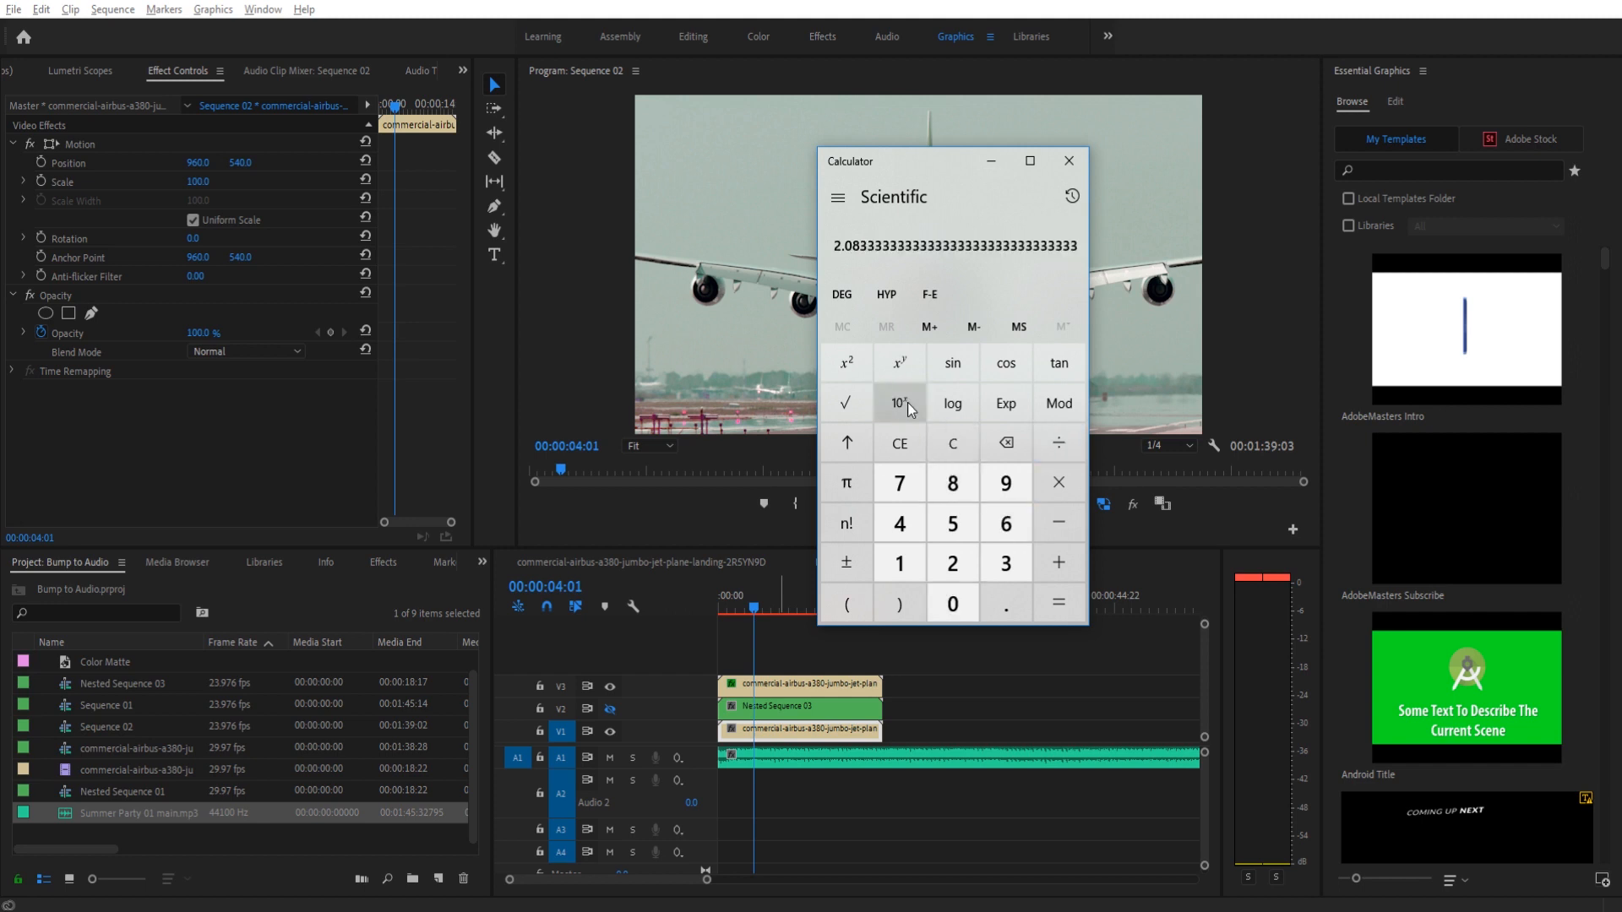
# Divide 60 by 125 to find the seconds per beat and minimize Calculator
pyautogui.write('60')
pyautogui.write('/125')
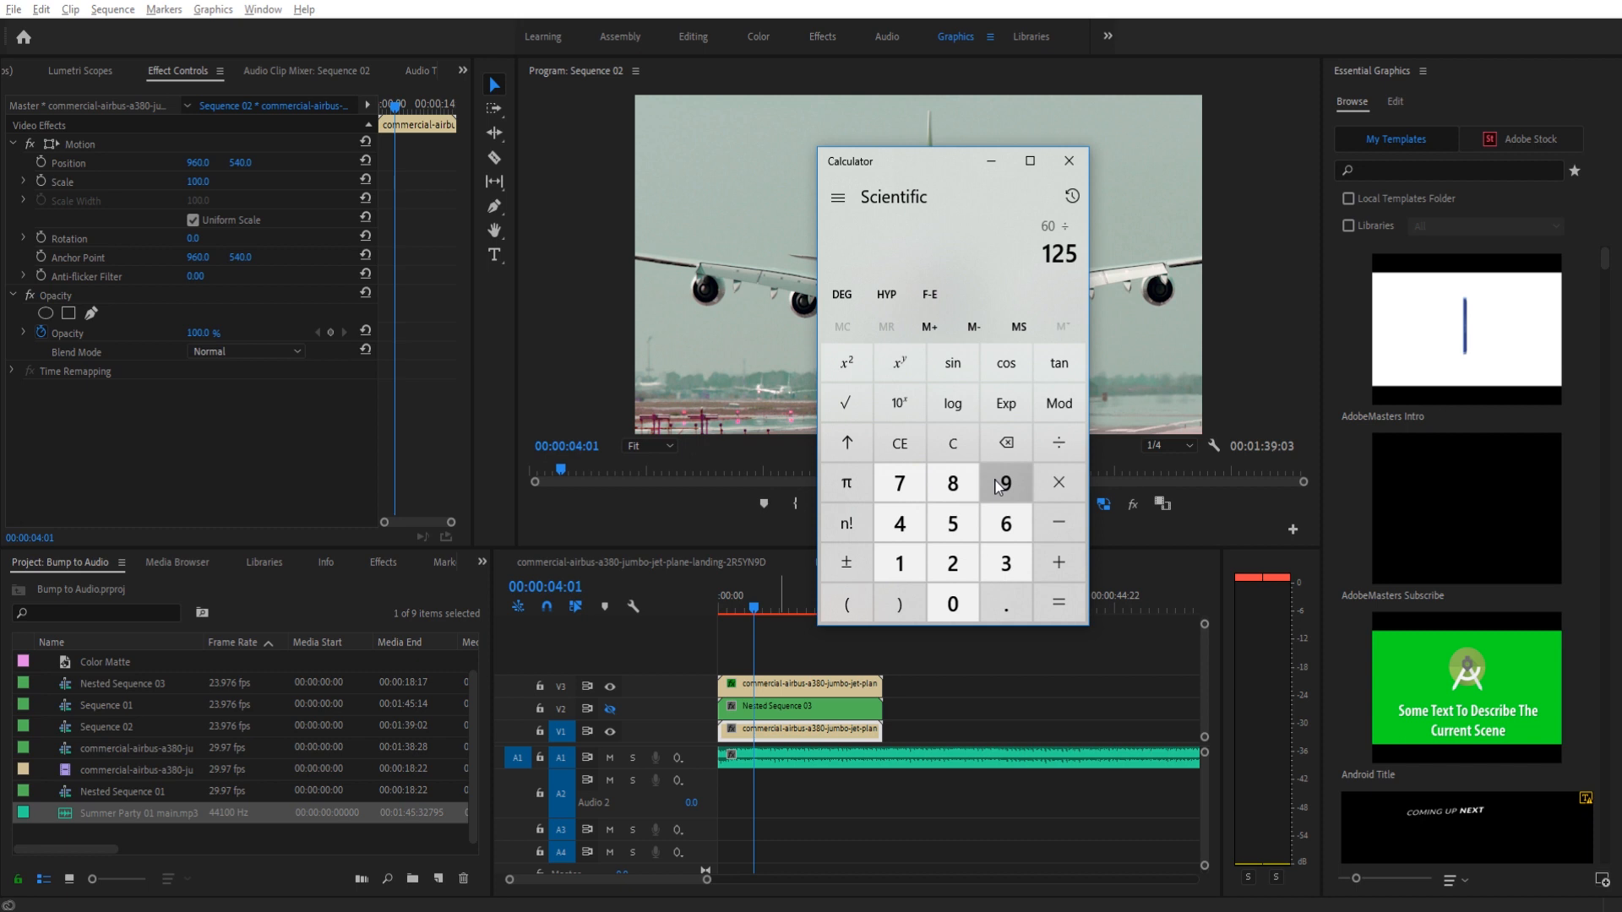
pyautogui.press('Return')
pyautogui.moveTo(1030, 253); pyautogui.dragTo(1086, 258)
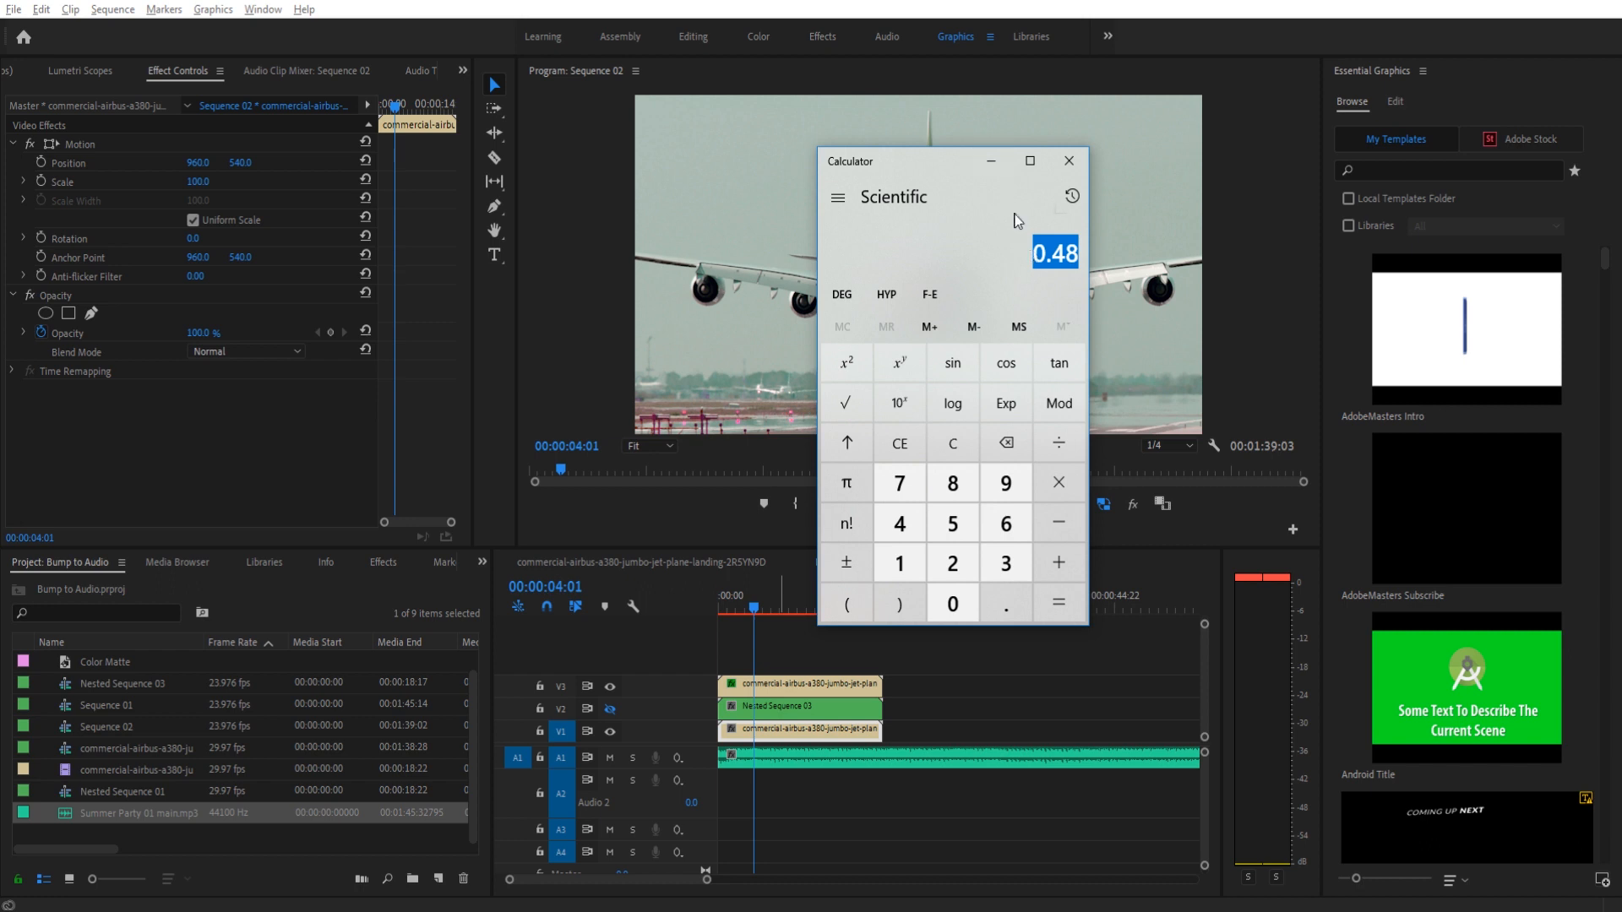
pyautogui.click(992, 162)
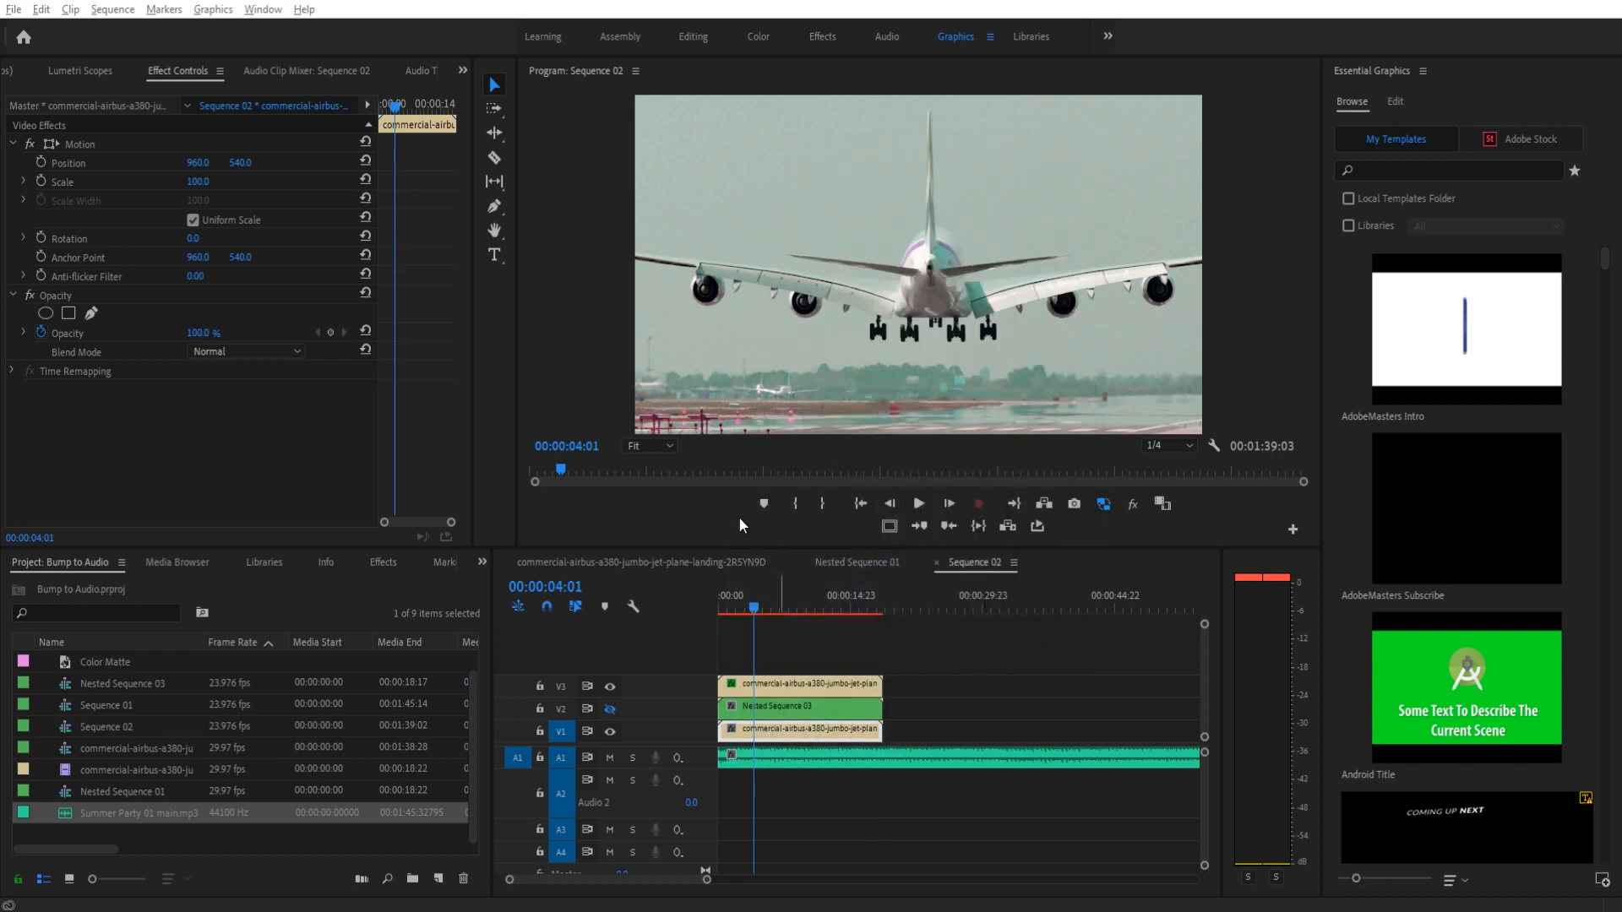
# Open the nested sequence on V2 and set the Black Video clip's Strobe Period to 0.48 seconds
pyautogui.doubleClick(766, 710)
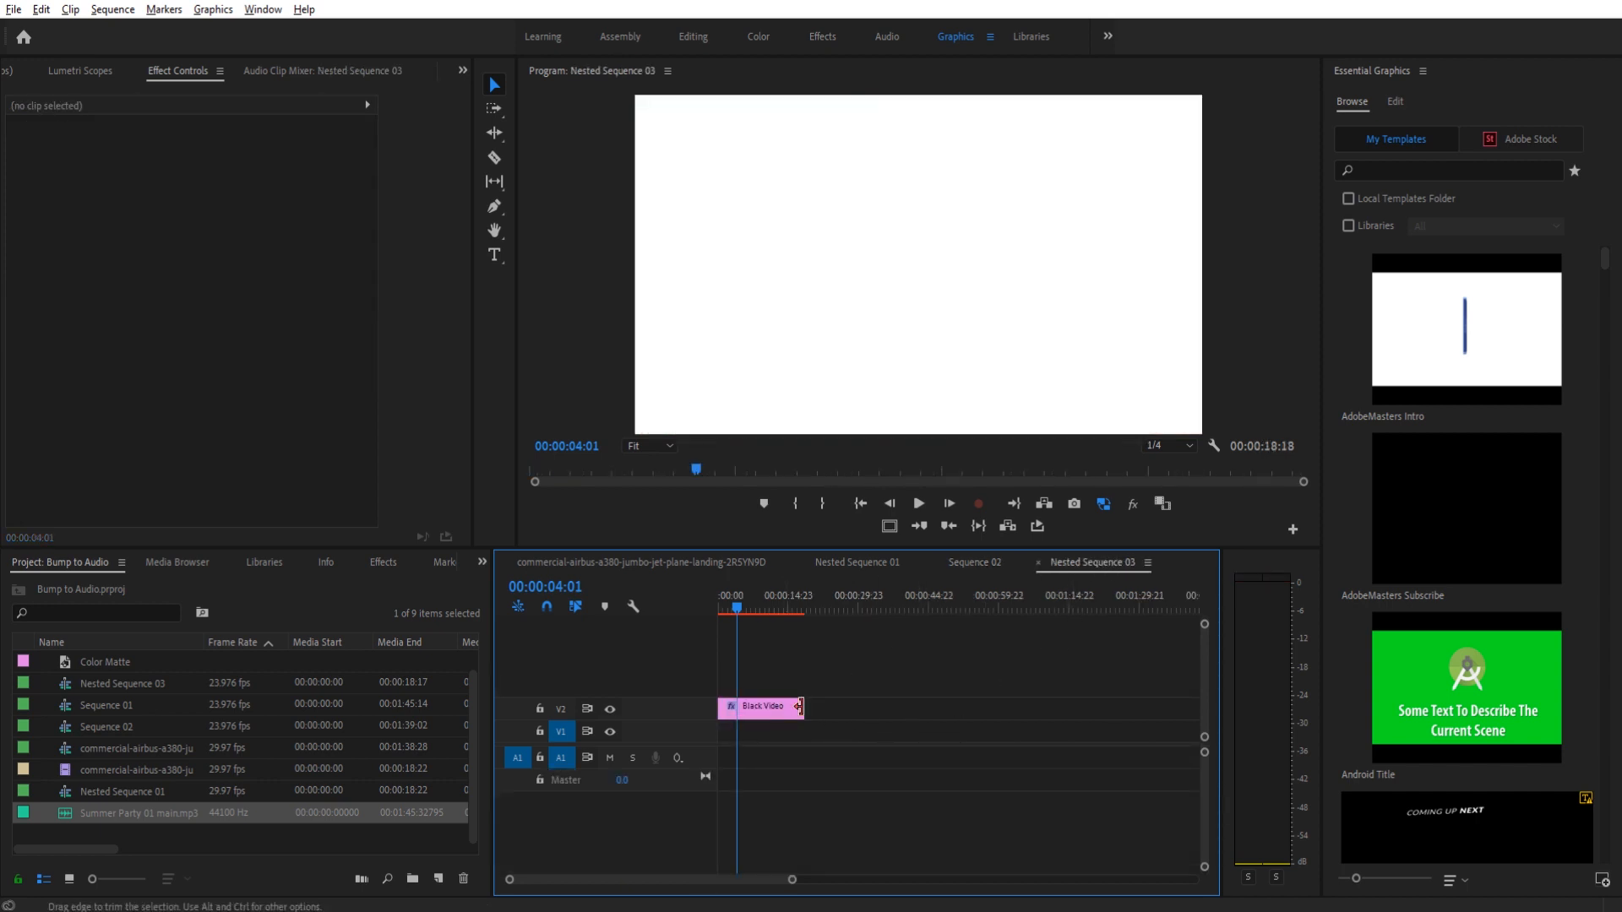
pyautogui.click(772, 709)
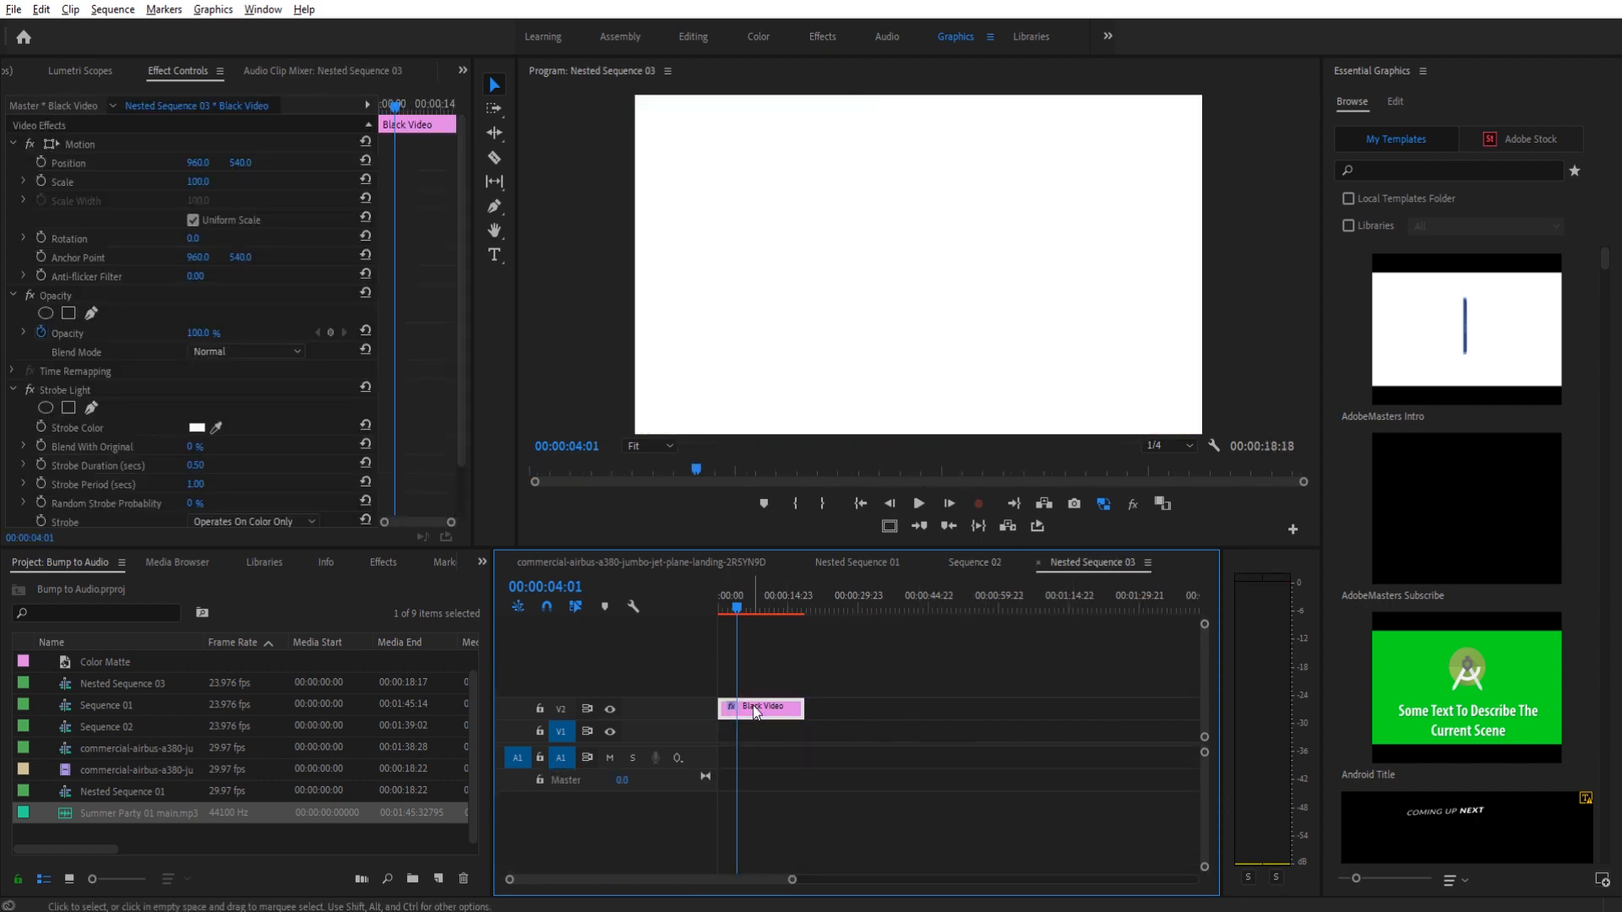
pyautogui.scroll(-2, 279, 434)
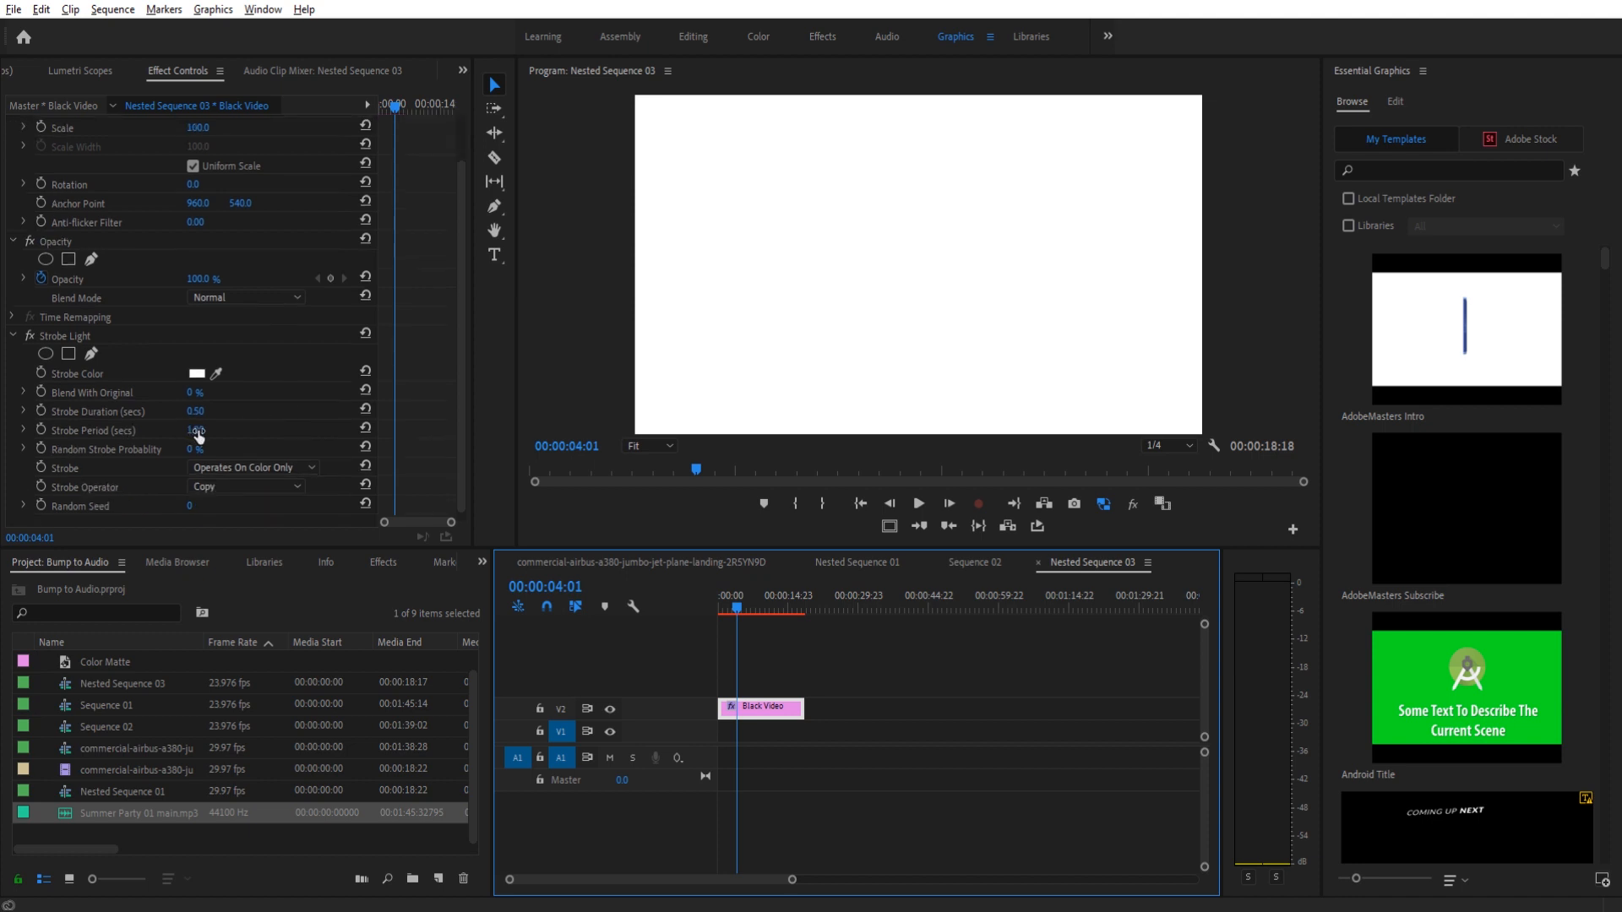
pyautogui.click(197, 430)
pyautogui.press('BackSpace')
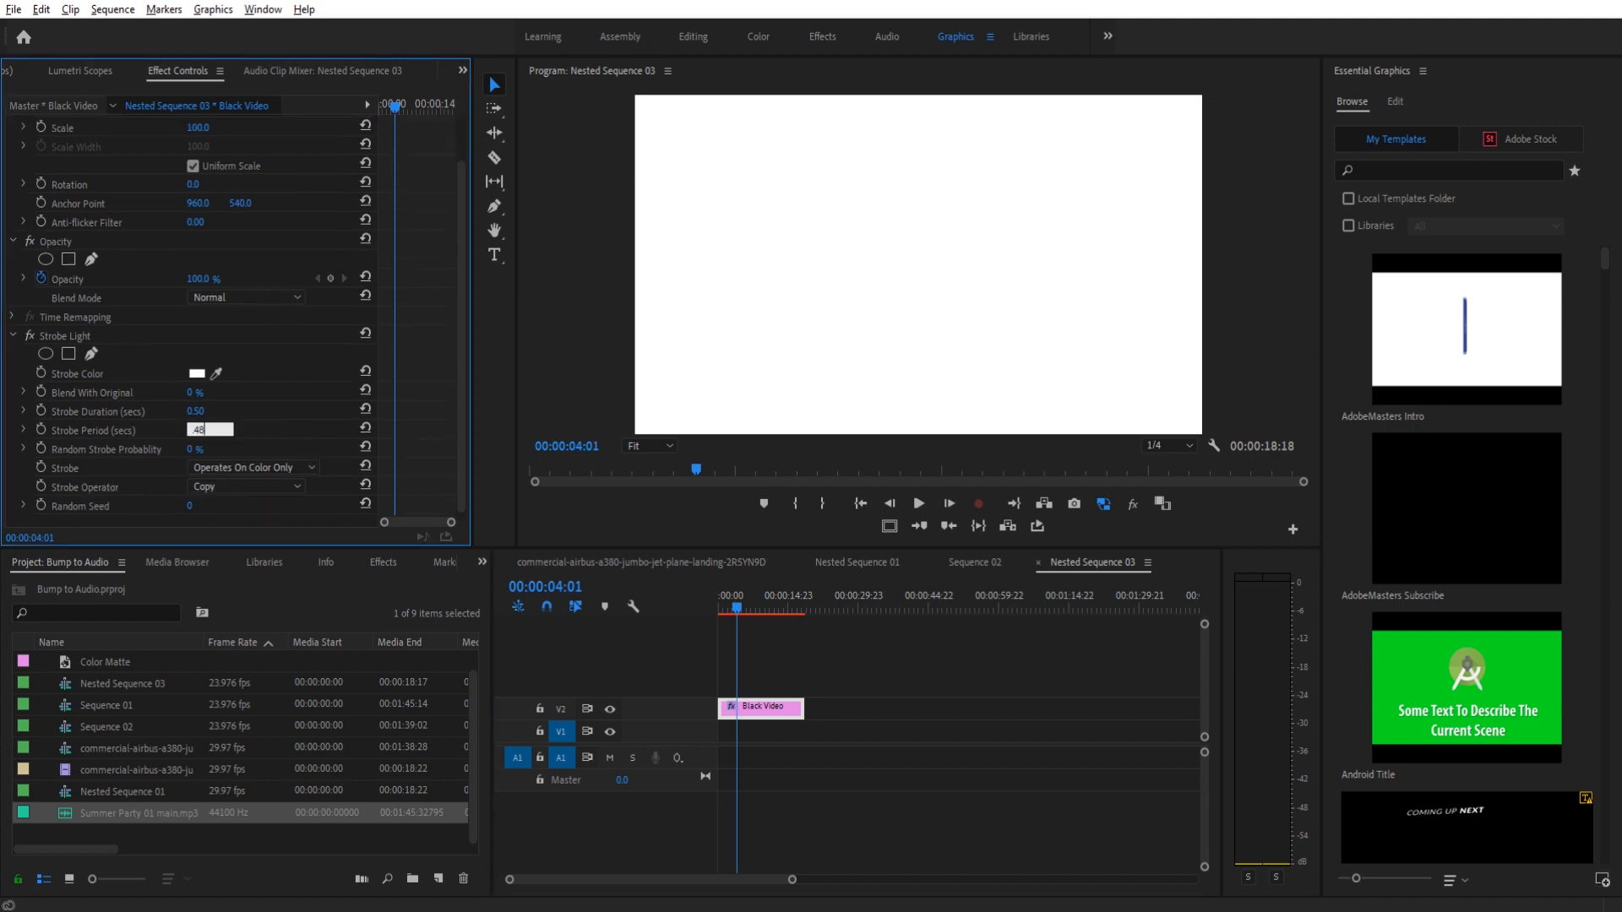
pyautogui.write('.48')
pyautogui.press('Return')
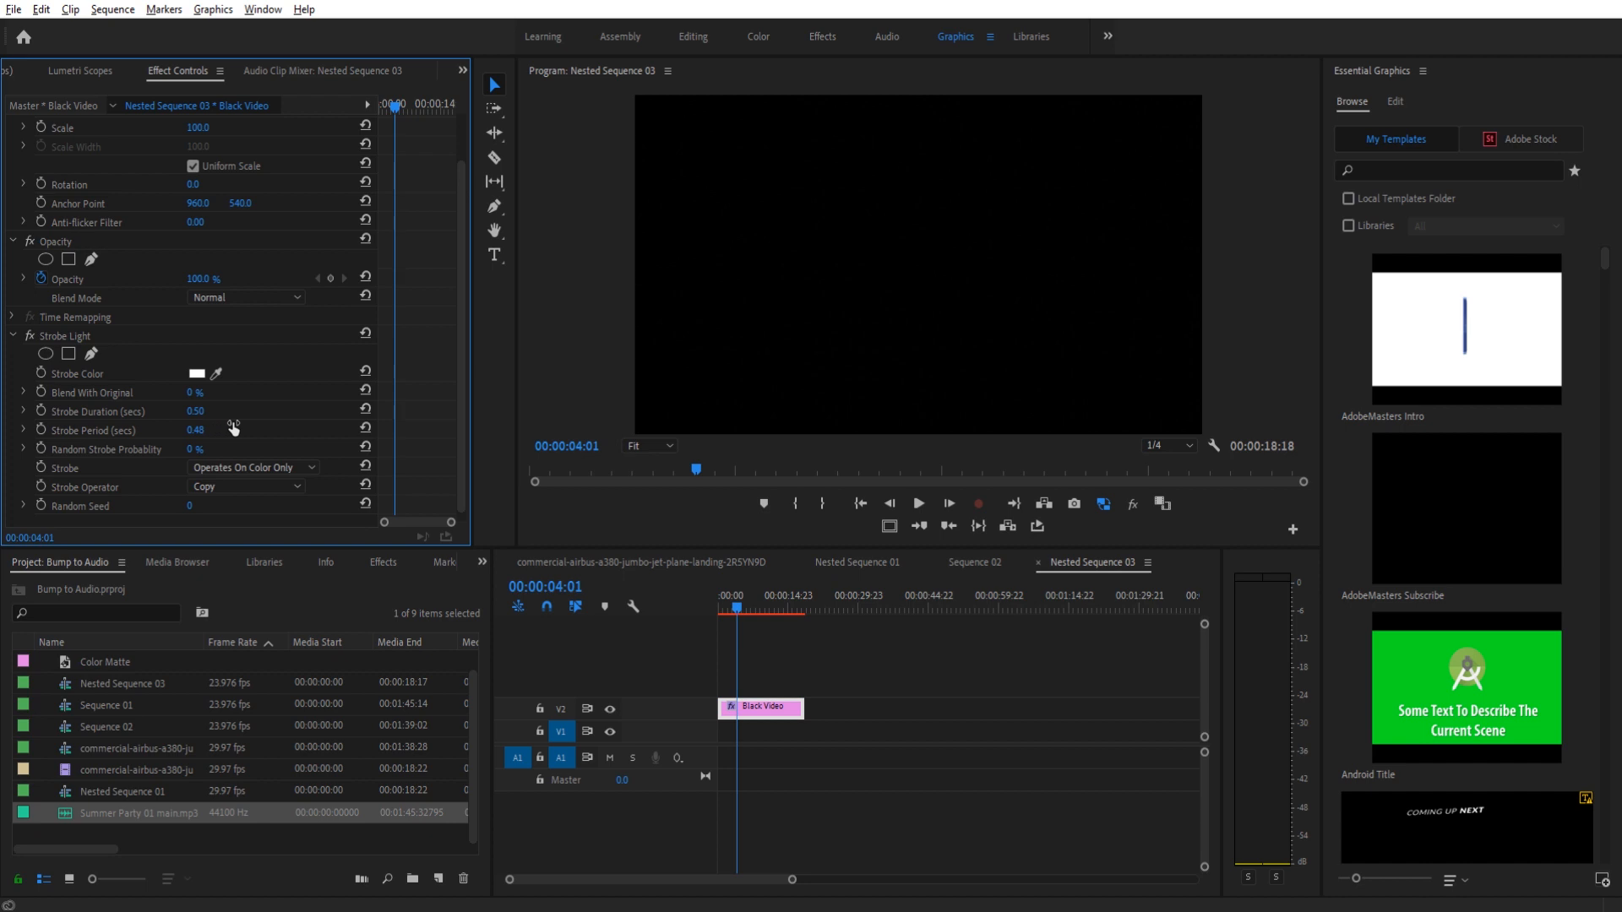
# Set the Black Video clip's Strobe Duration to 0.38 seconds
pyautogui.click(197, 411)
pyautogui.write('.38')
pyautogui.press('Return')
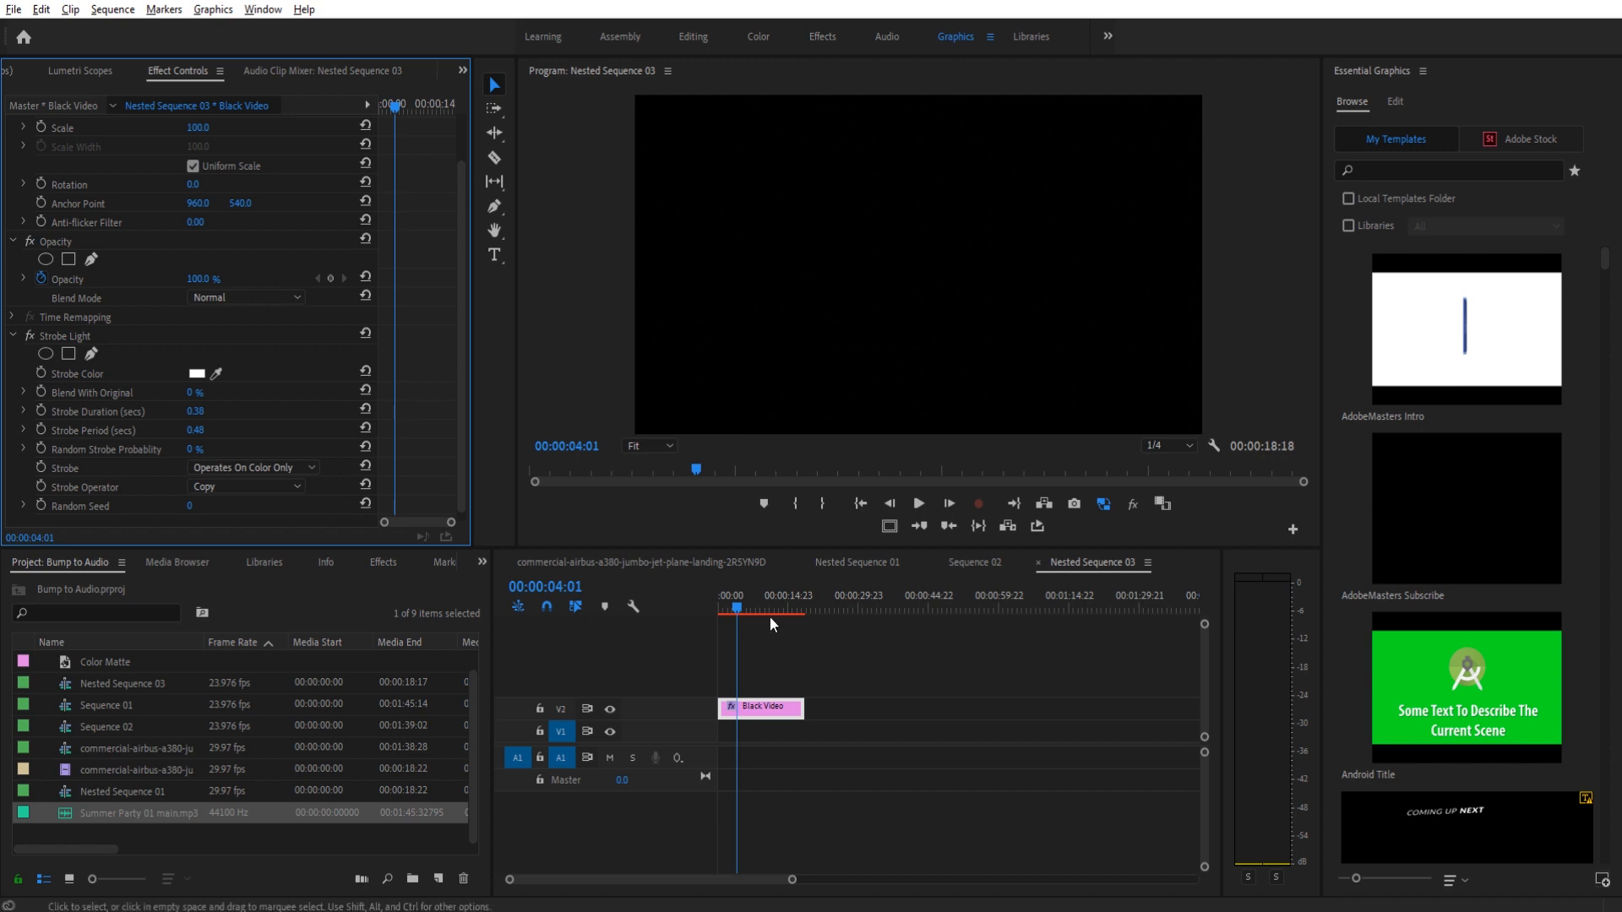
# Play back the nested strobe sequence to preview the Black Video clip's flashing
pyautogui.click(752, 632)
pyautogui.press('space')
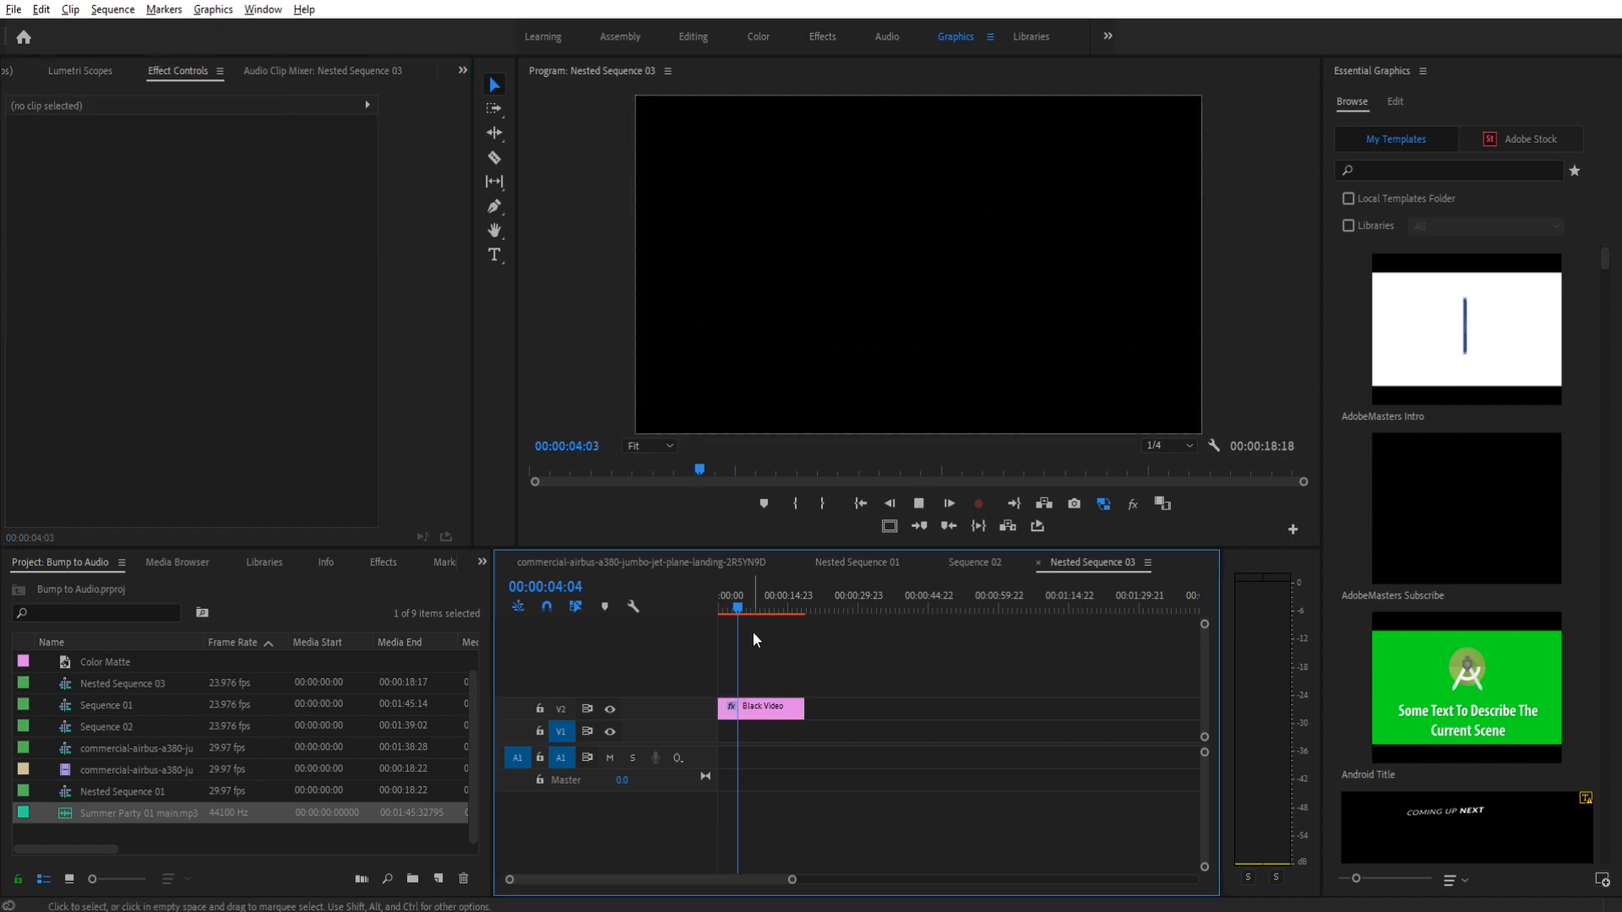
pyautogui.press('space')
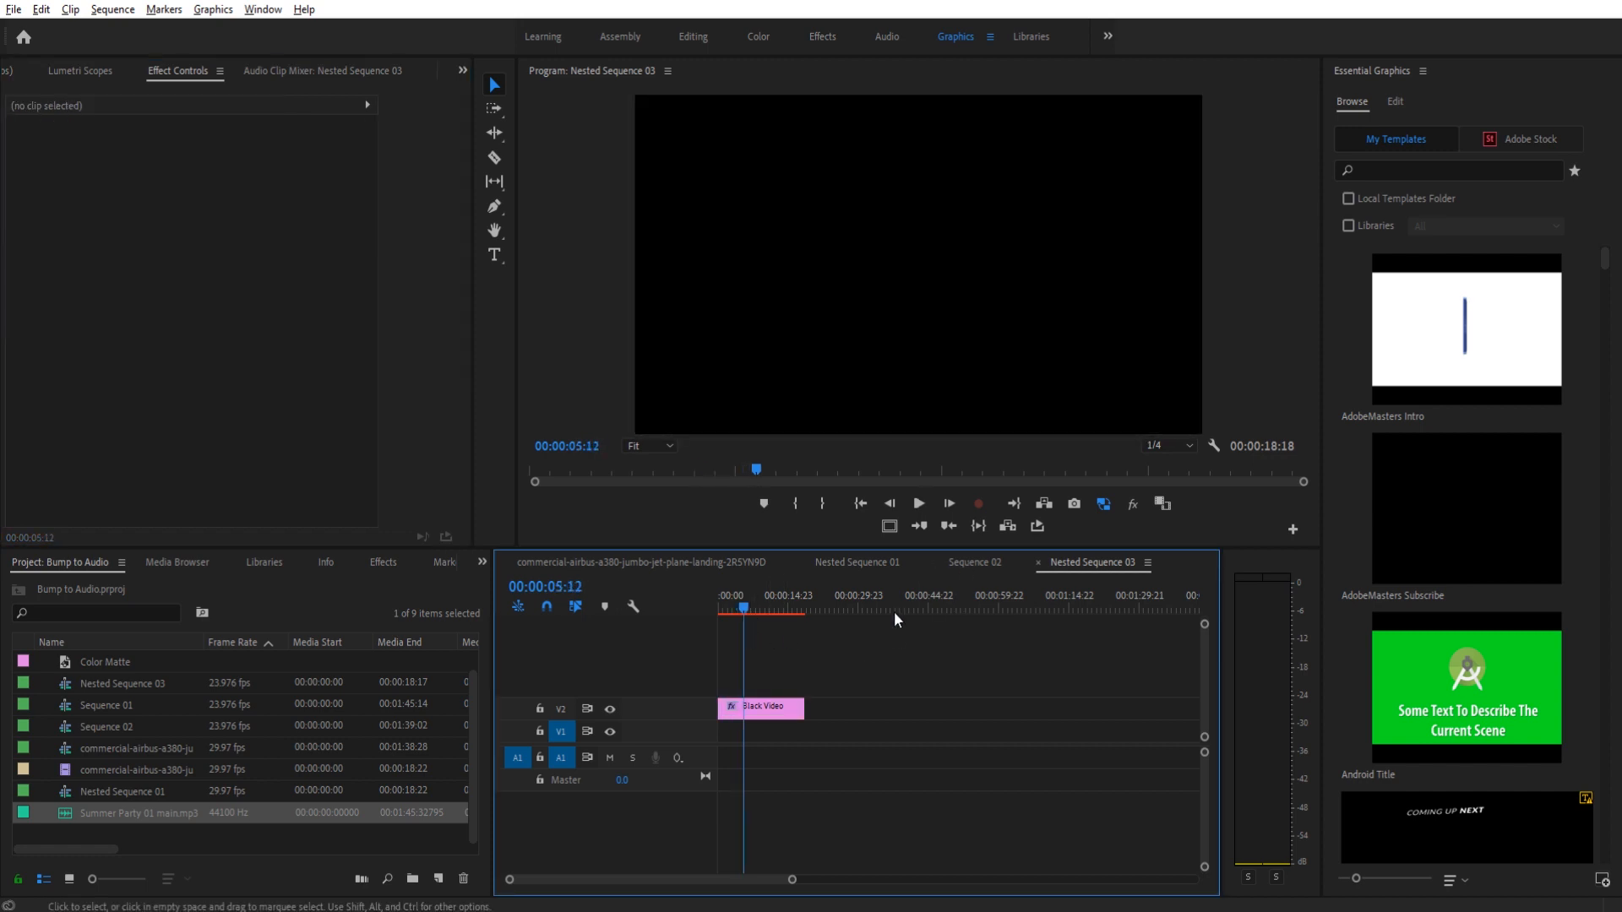
# Return to Sequence 02 and play it from the beginning to check the pulse against the music
pyautogui.click(961, 568)
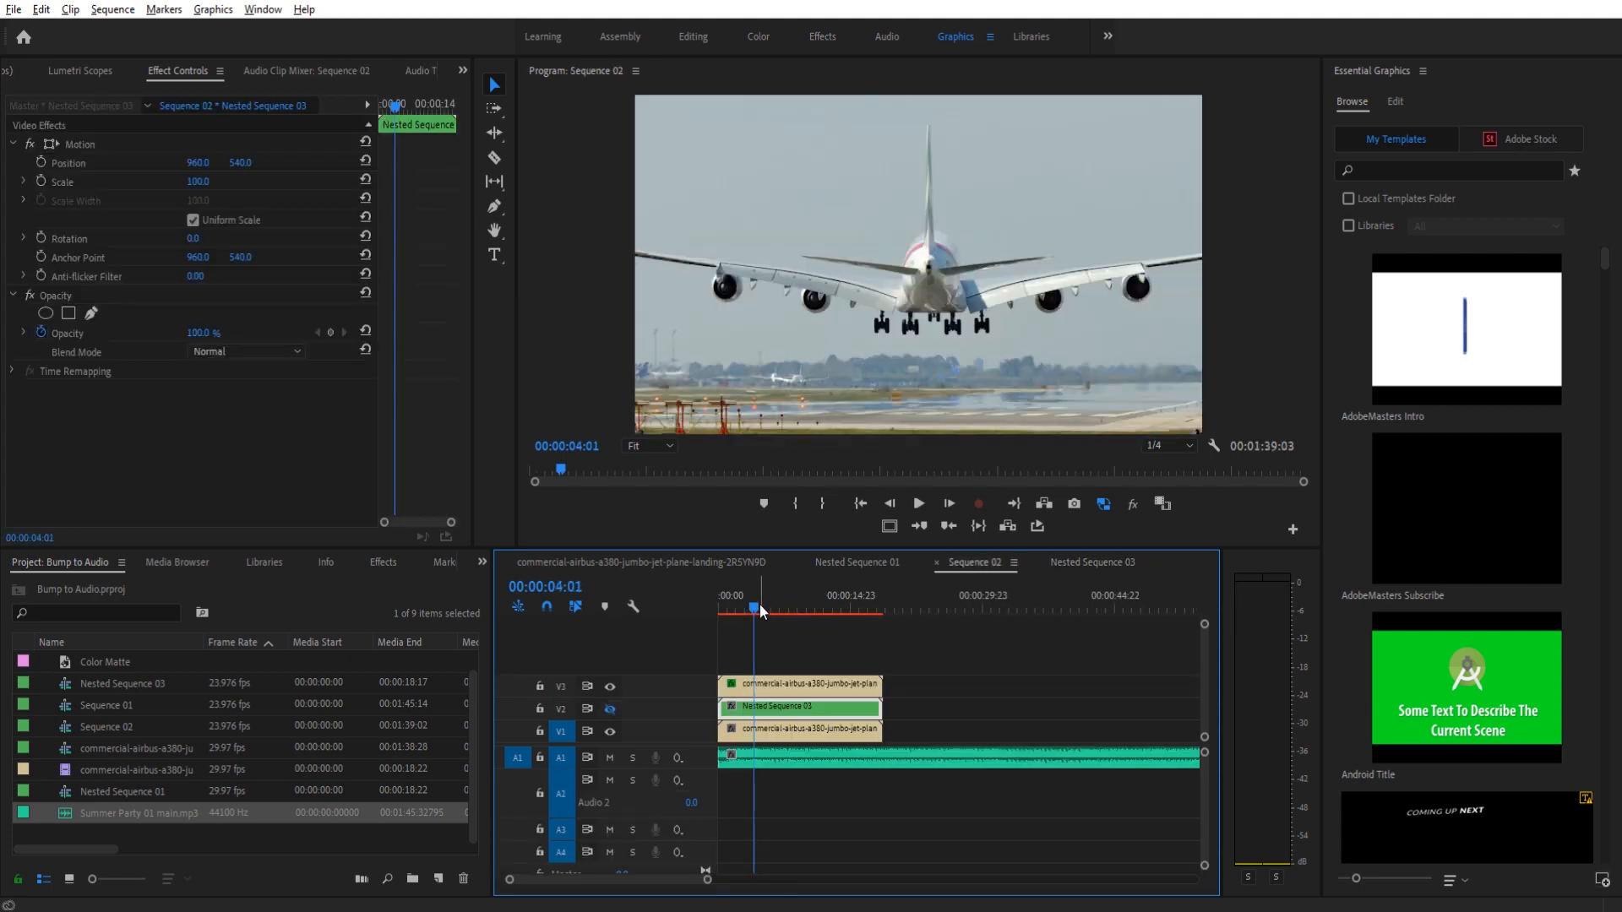
pyautogui.moveTo(758, 605); pyautogui.dragTo(710, 604)
pyautogui.press('space')
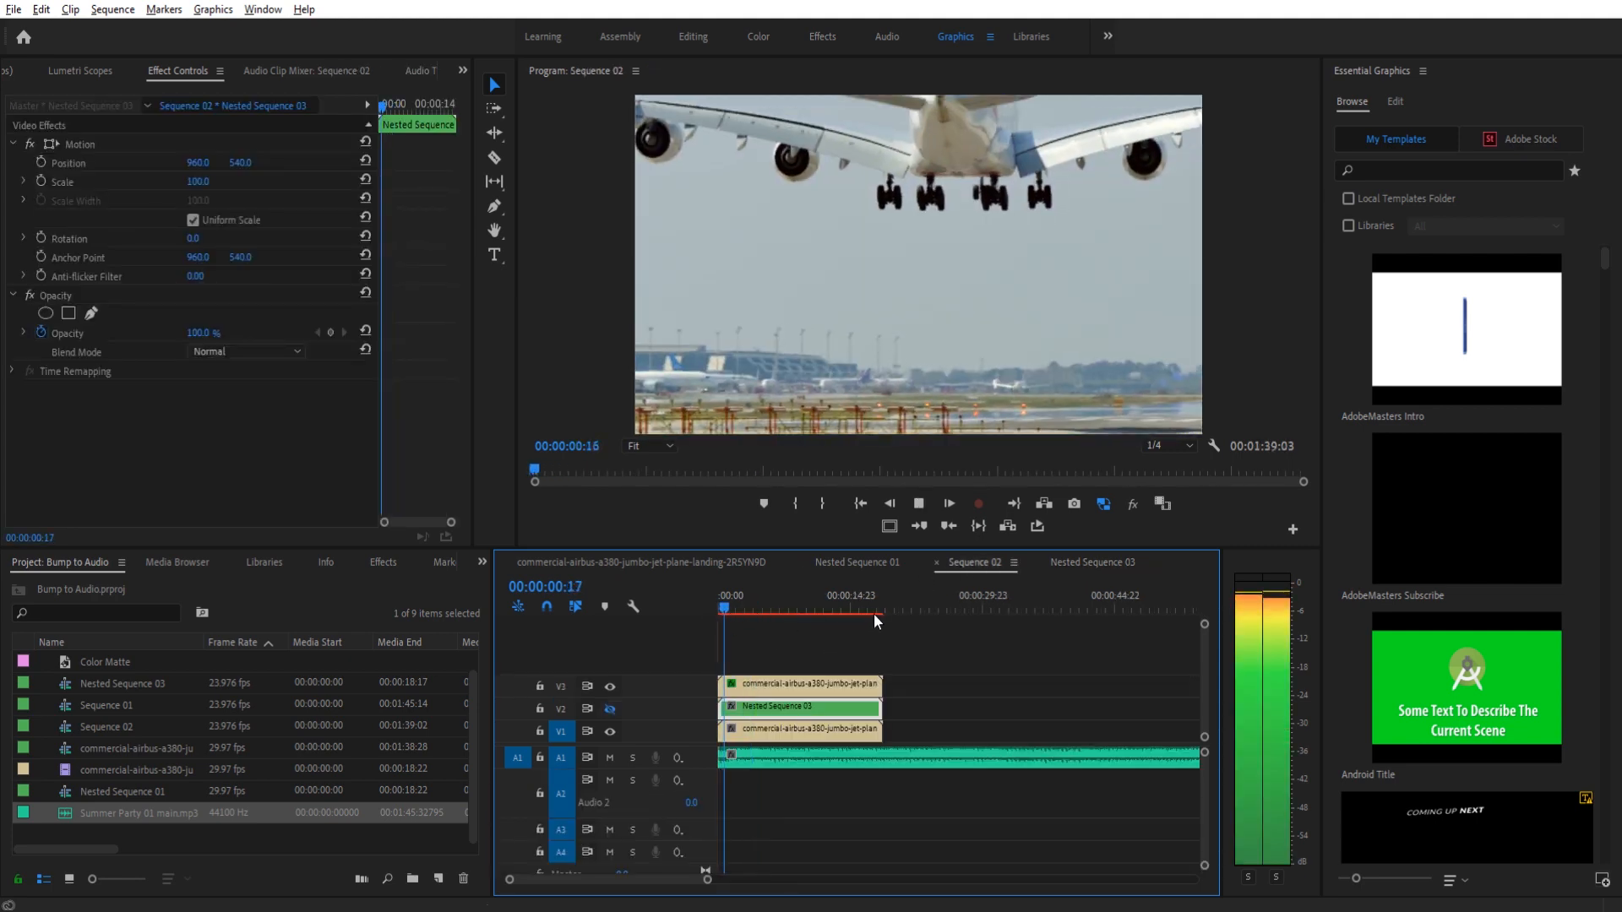
pyautogui.press('space')
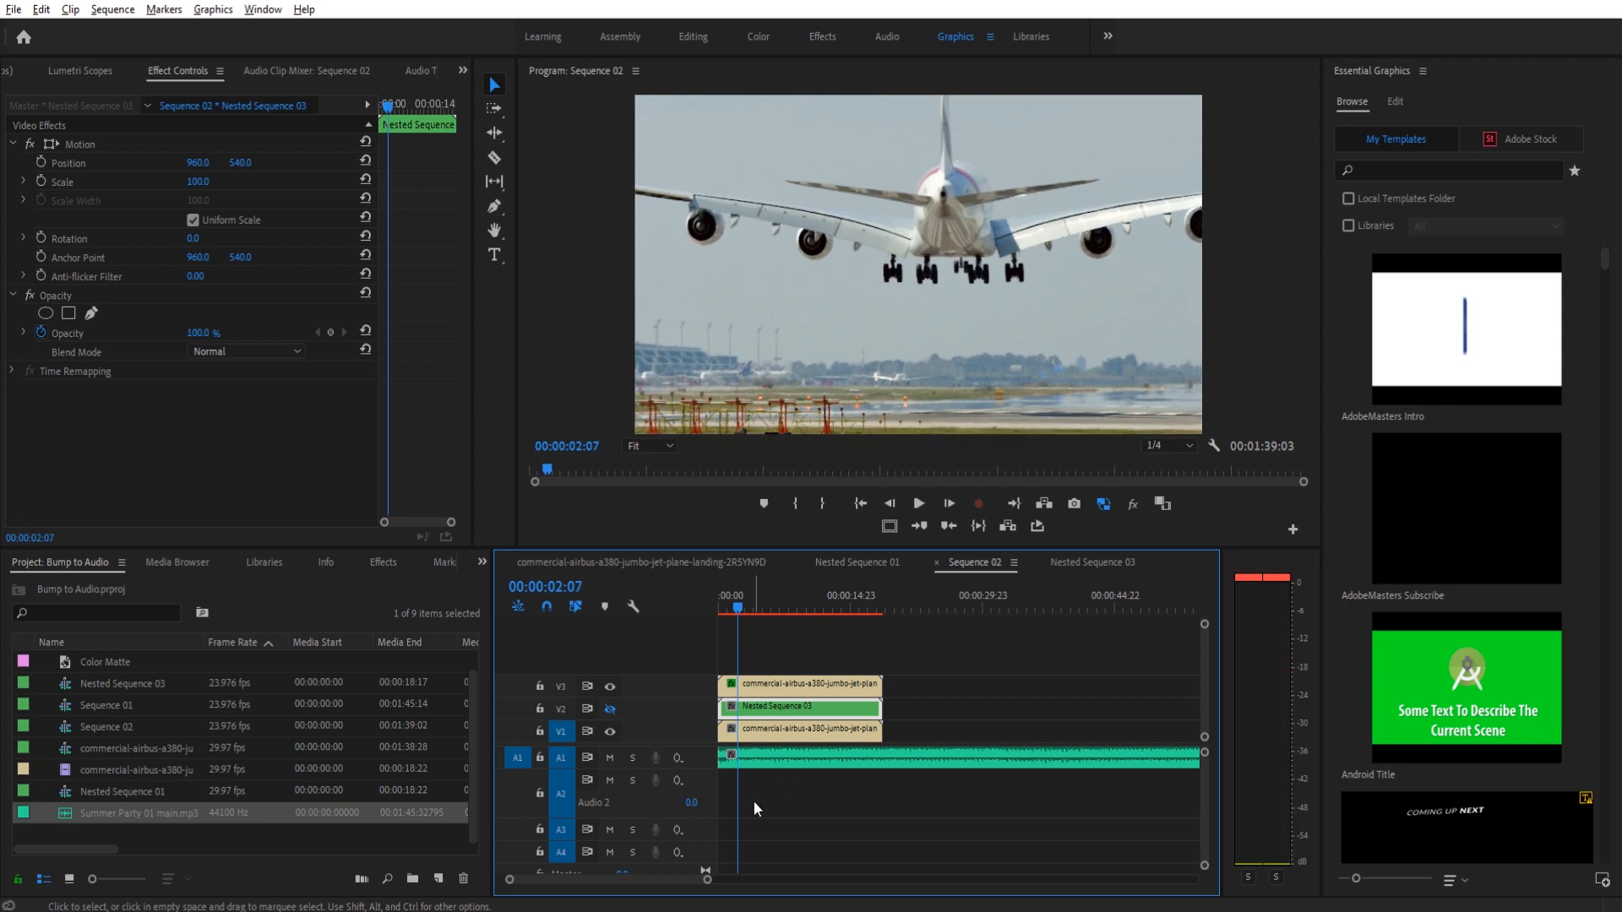
# Trim a few frames off the start of the A1 music clip, align it with the sequence start and play it back
pyautogui.press('=')
pyautogui.press('=')
pyautogui.press('=')
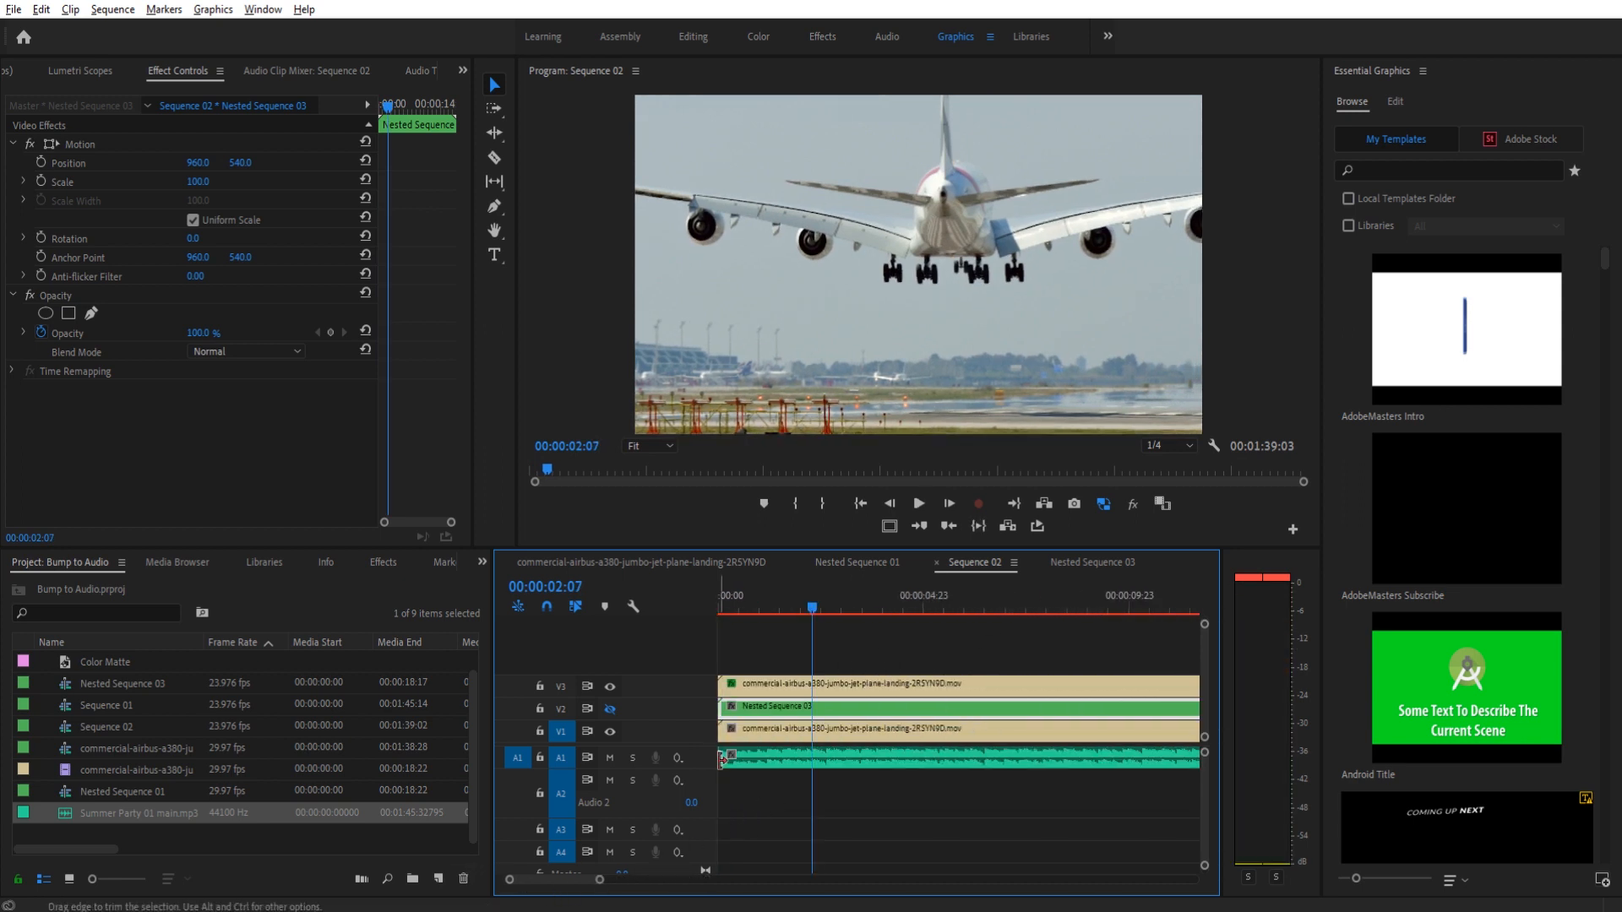
pyautogui.moveTo(724, 757); pyautogui.dragTo(734, 757)
pyautogui.click(753, 596)
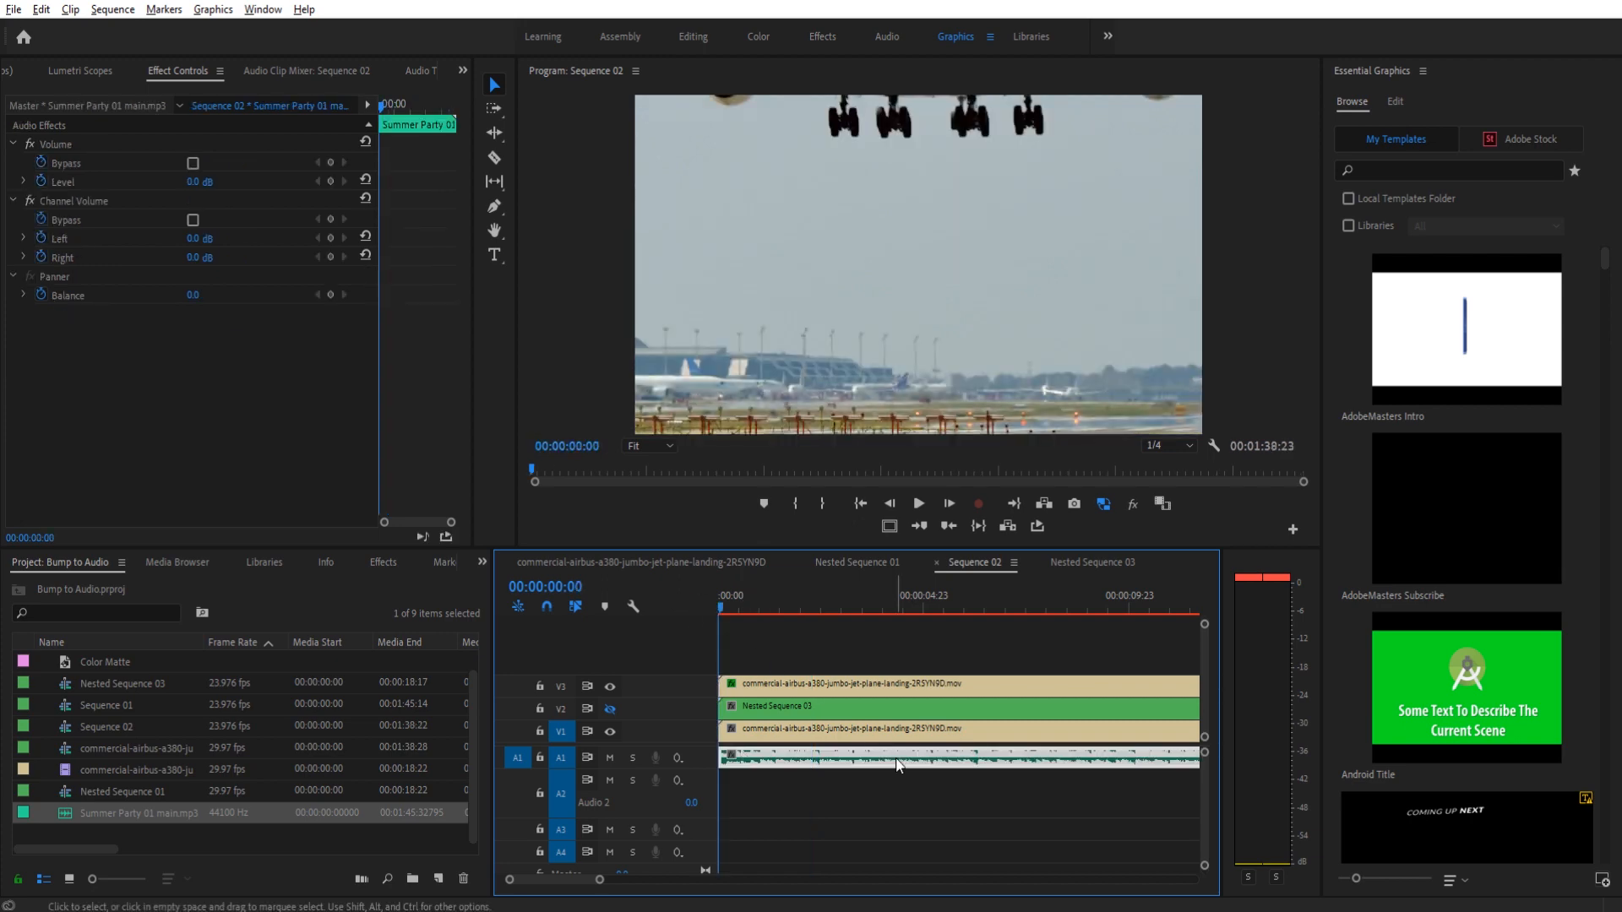
pyautogui.press('space')
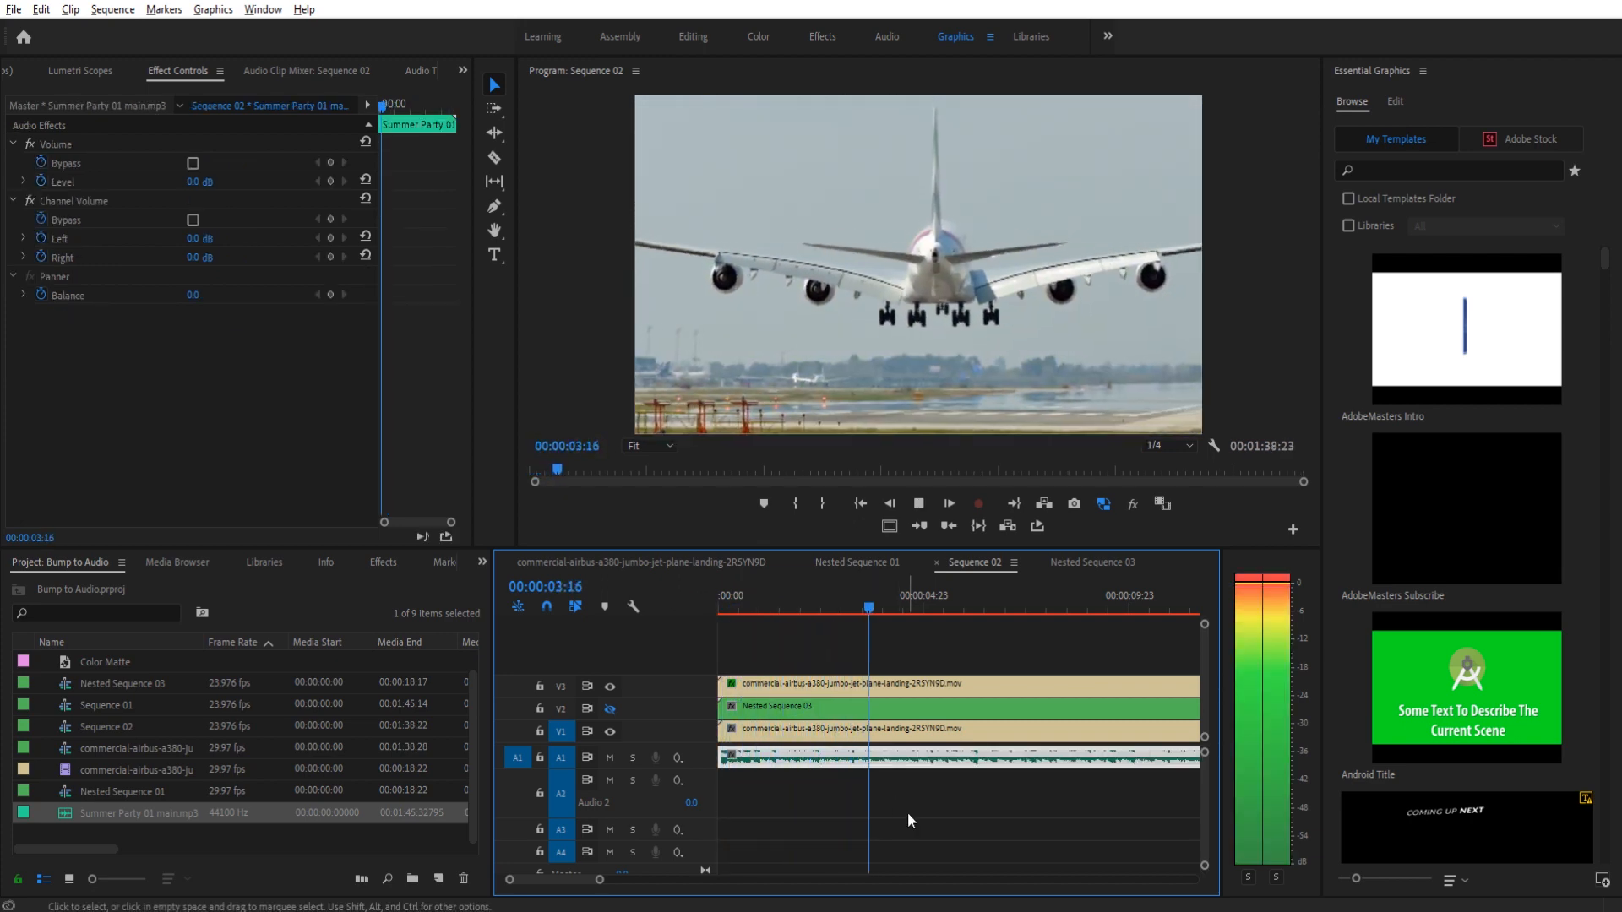
pyautogui.press('space')
# Go back to Nested Sequence 03 and inspect the Black Video clip's Strobe Duration setting
pyautogui.click(1076, 564)
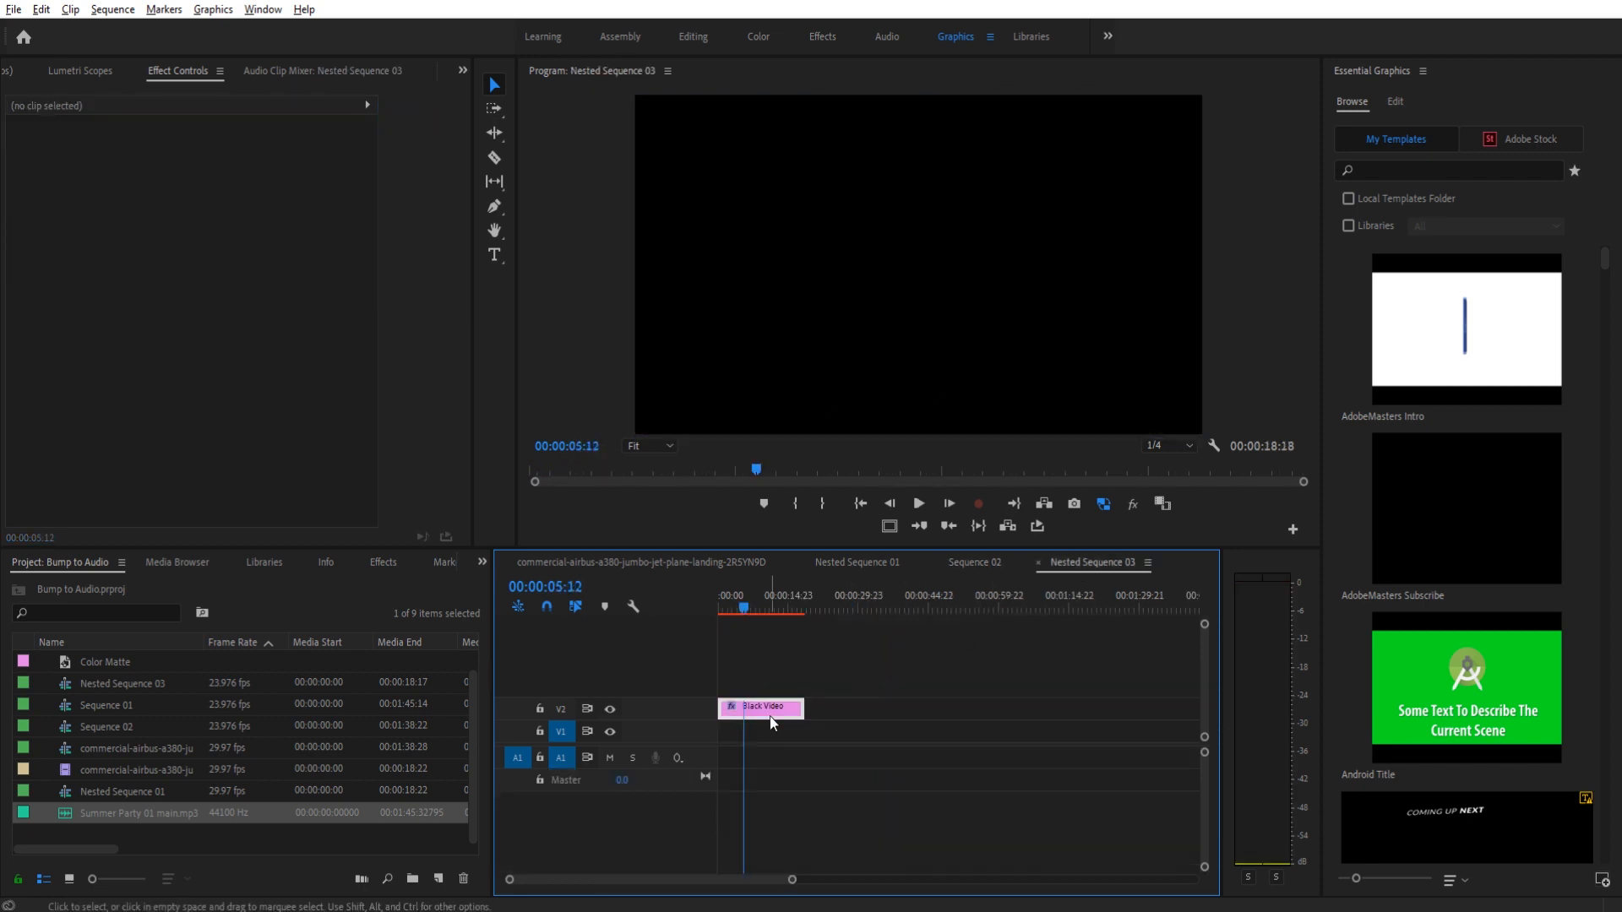
pyautogui.scroll(-3, 296, 434)
pyautogui.scroll(2, 318, 432)
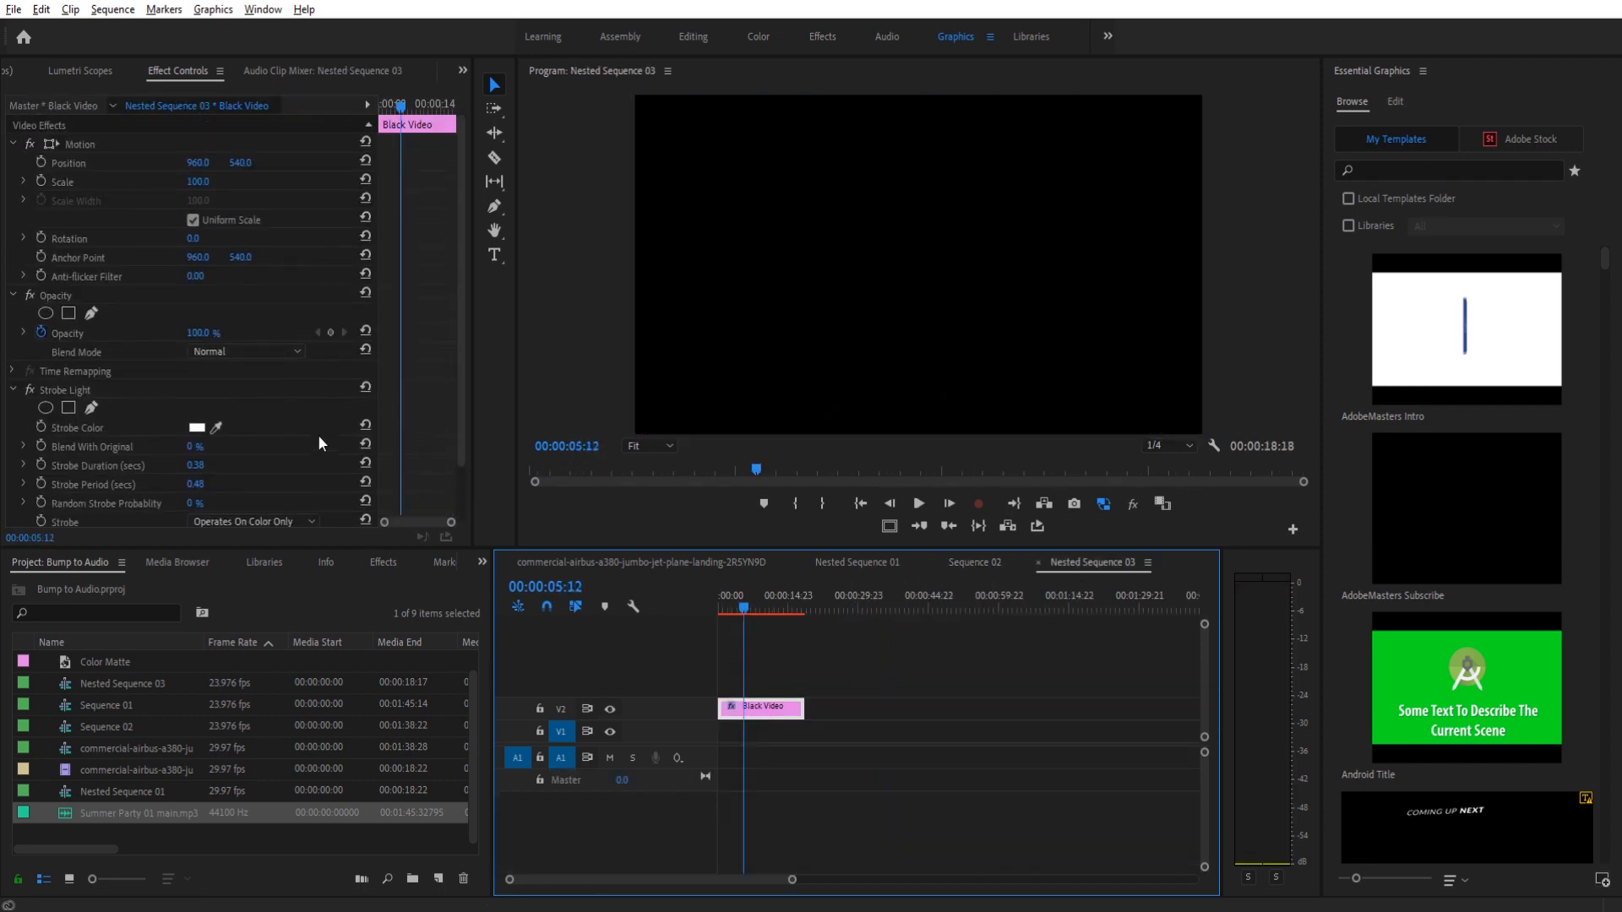
pyautogui.click(199, 464)
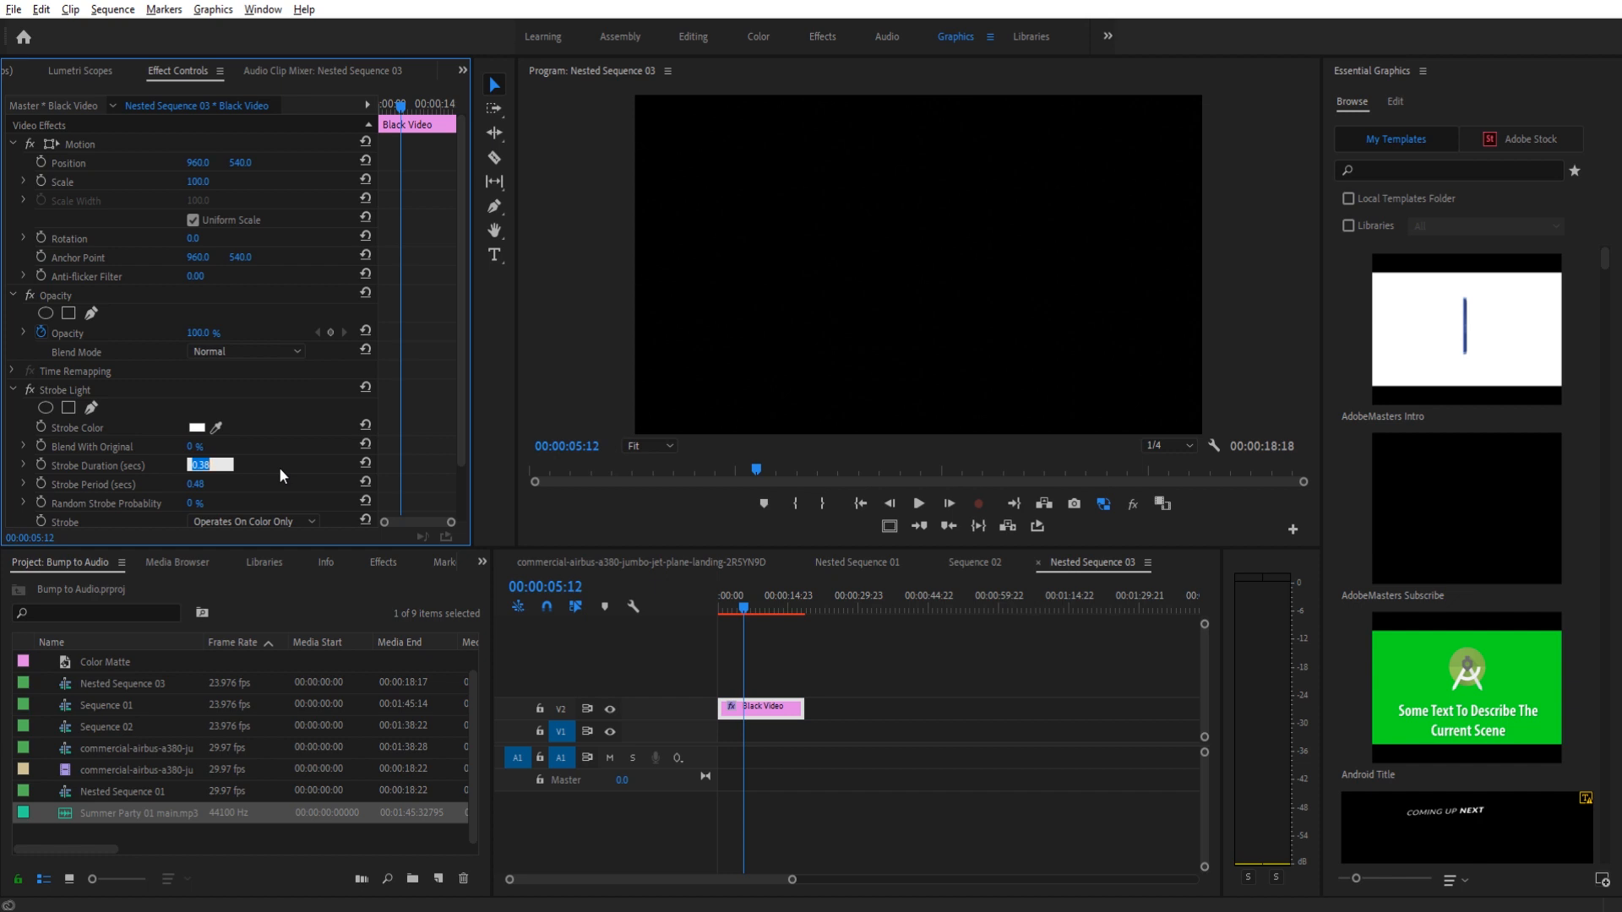
pyautogui.click(764, 613)
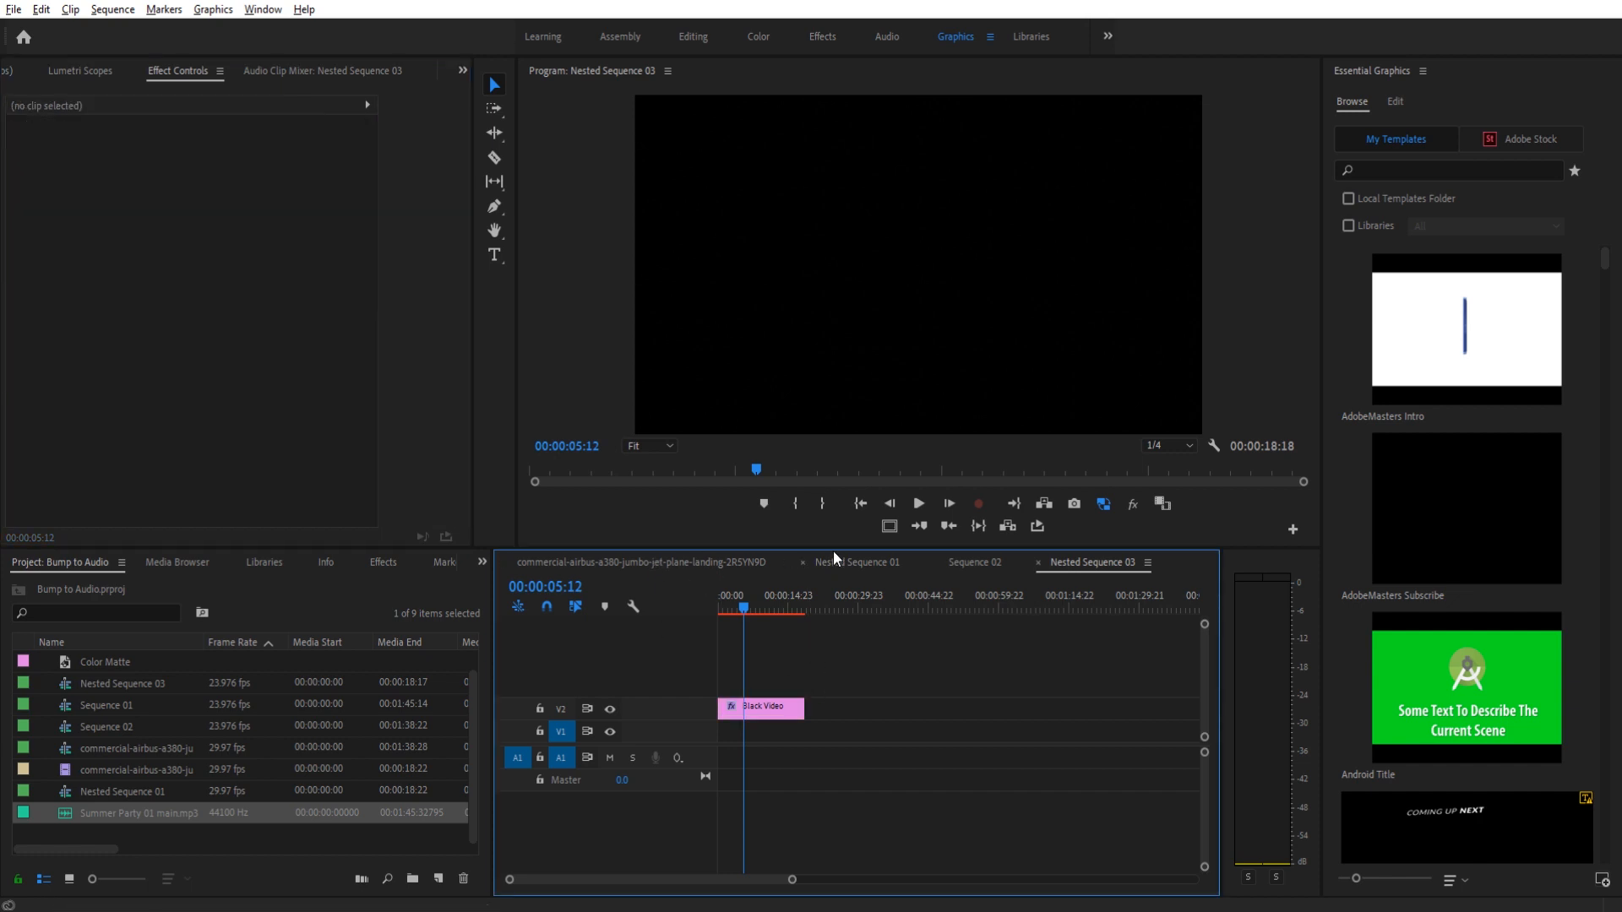
# Switch to Sequence 02 and replay the opening seconds to review the pulse timing
pyautogui.click(956, 560)
pyautogui.moveTo(712, 614); pyautogui.dragTo(706, 616)
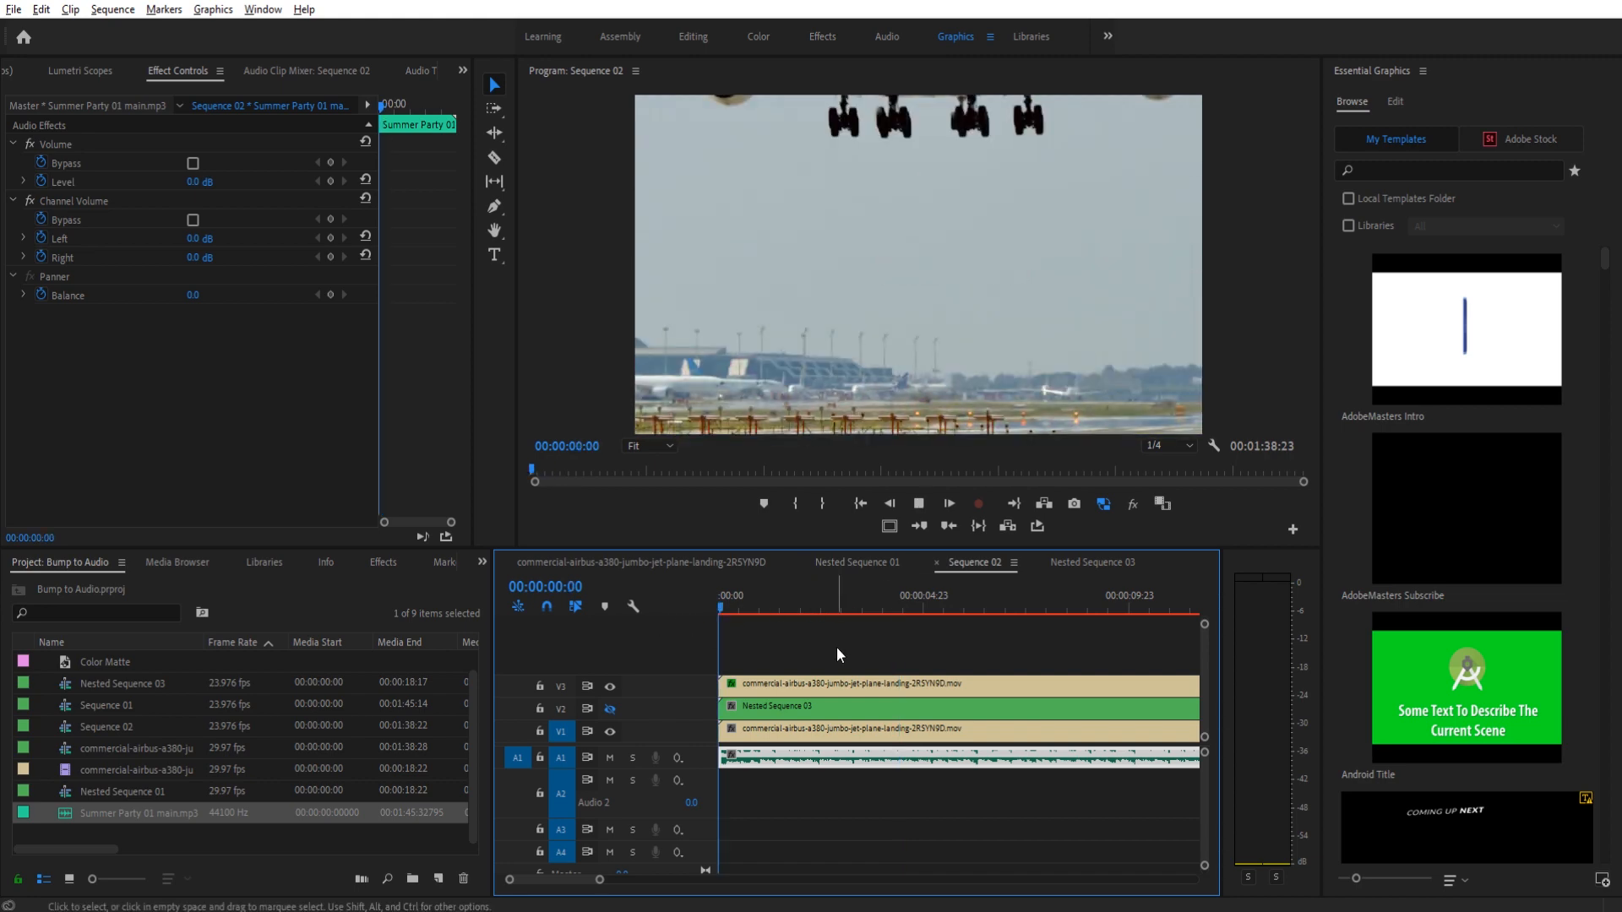
pyautogui.press('space')
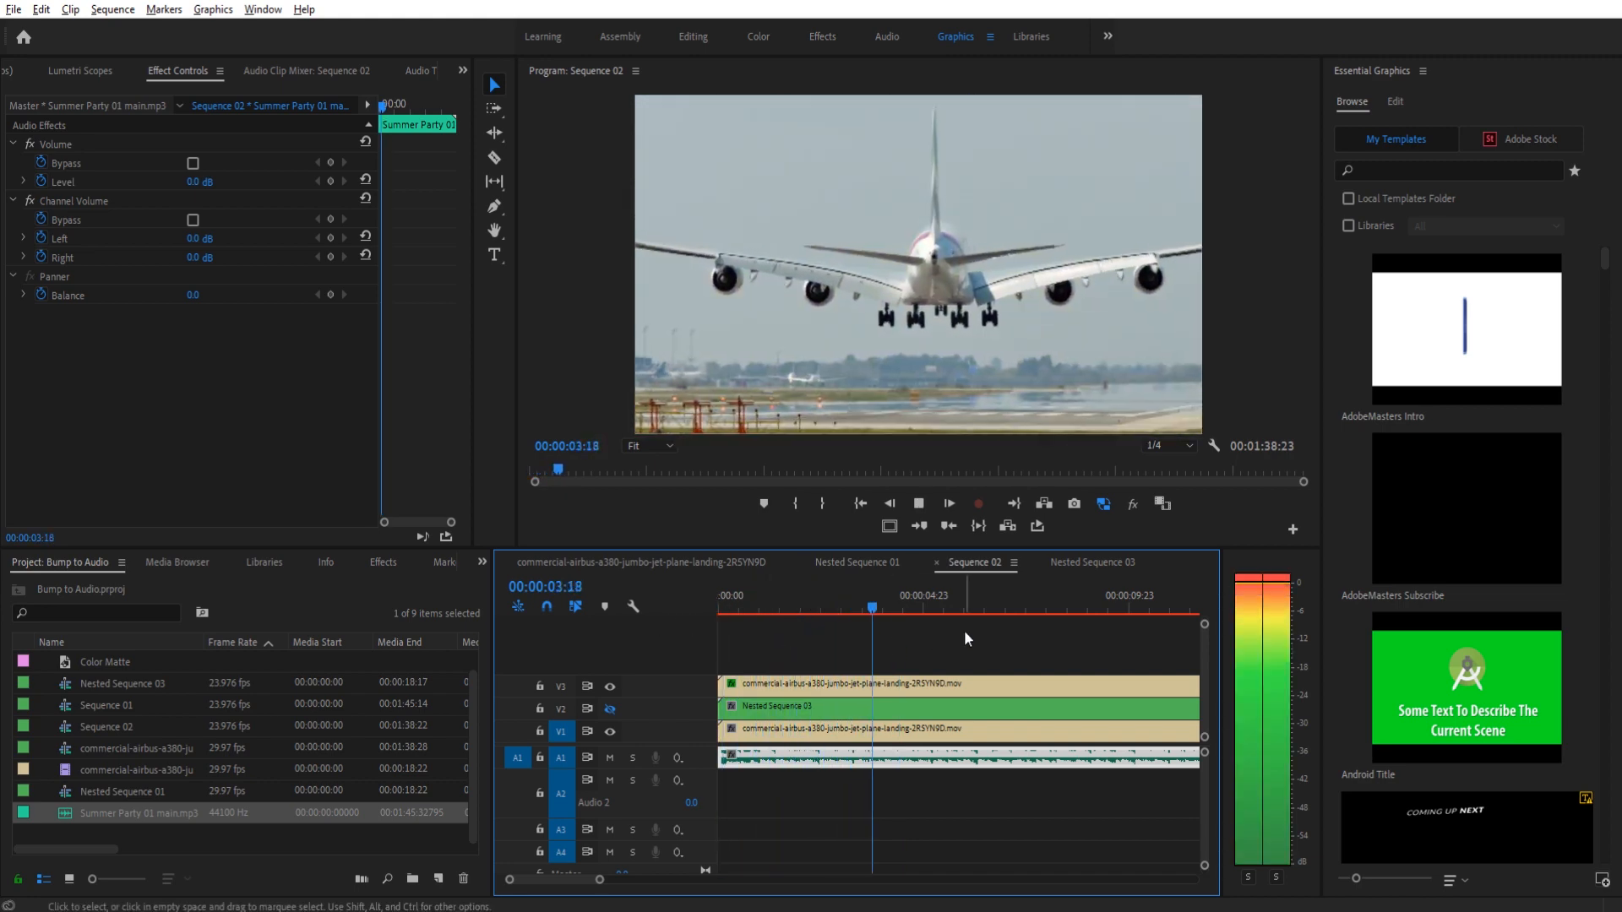
pyautogui.press('space')
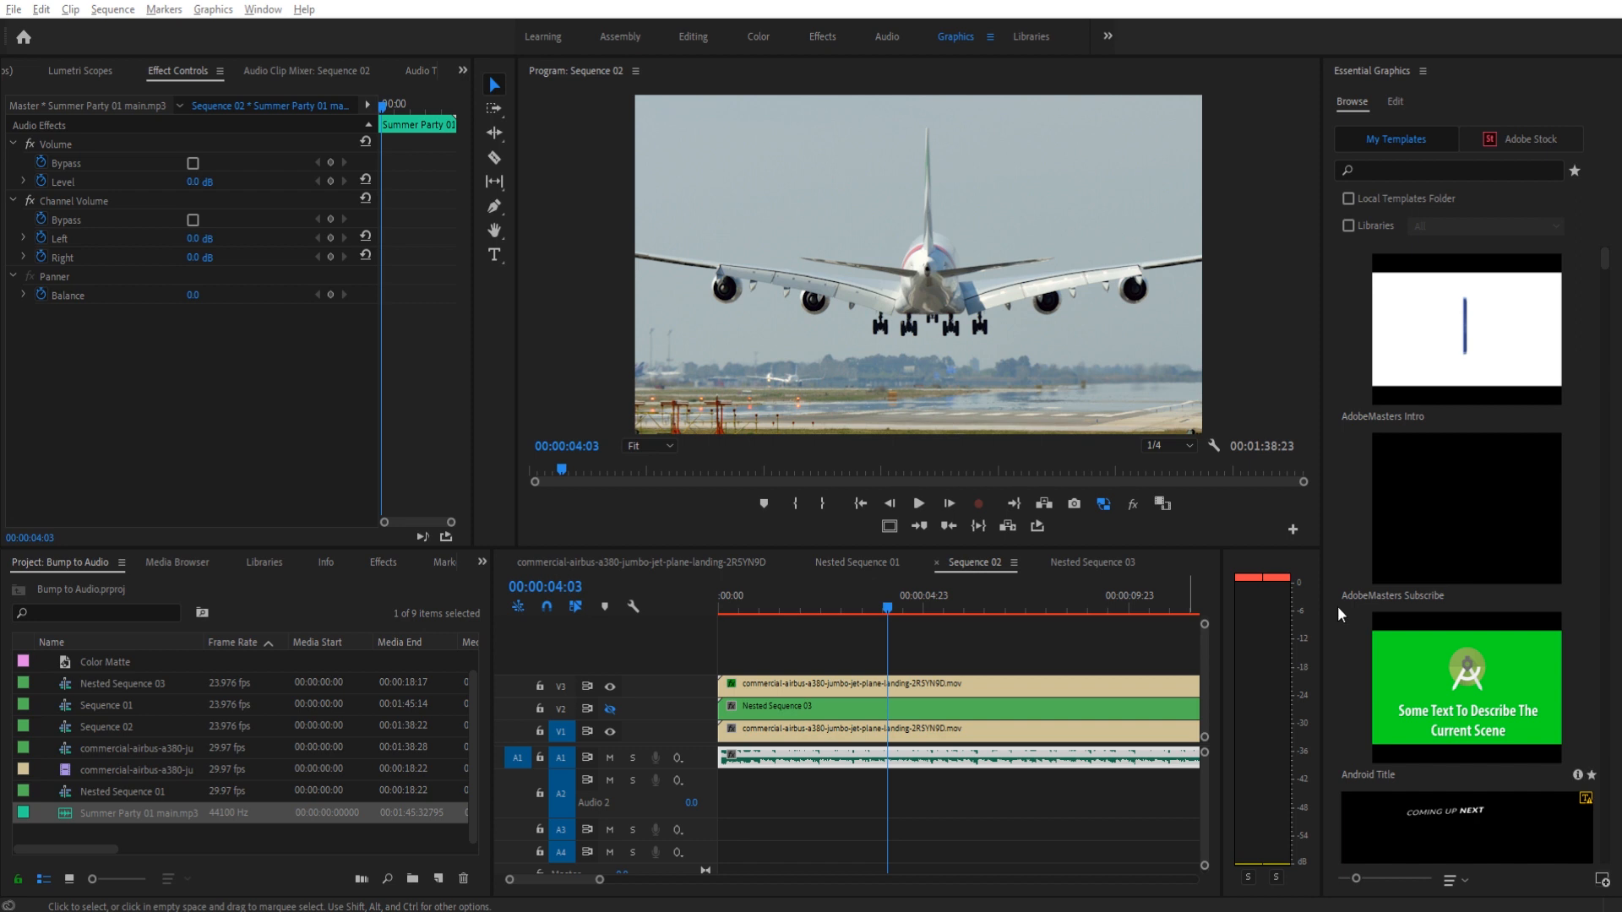
# Select the airplane clip on V3 and bring up the Color Balance (HLS) effect
pyautogui.click(875, 685)
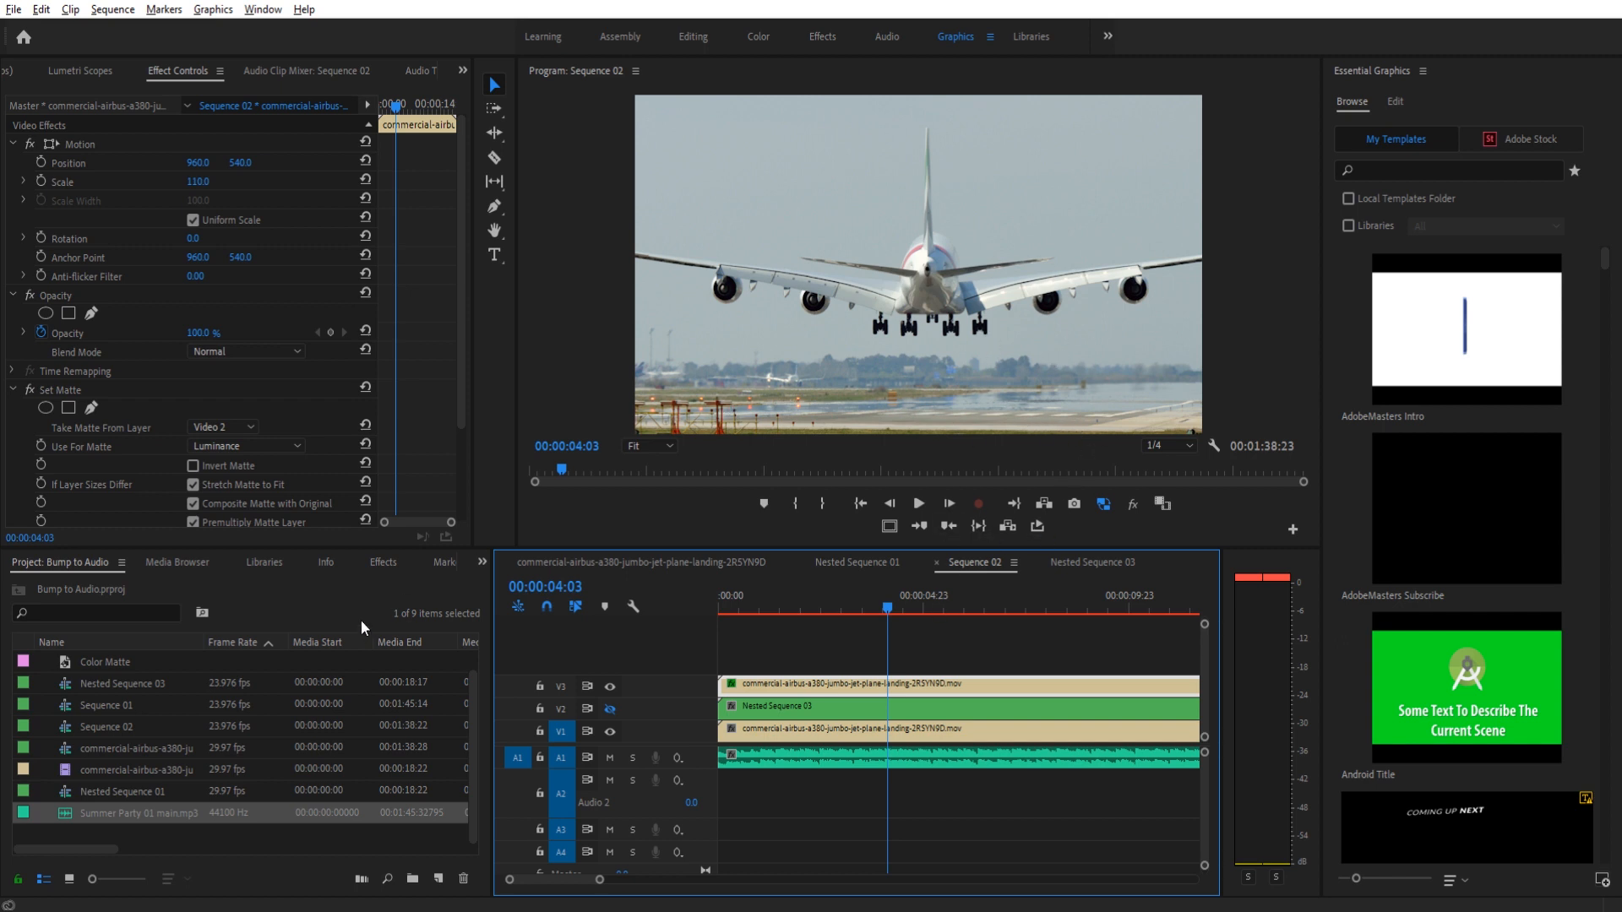
pyautogui.click(384, 563)
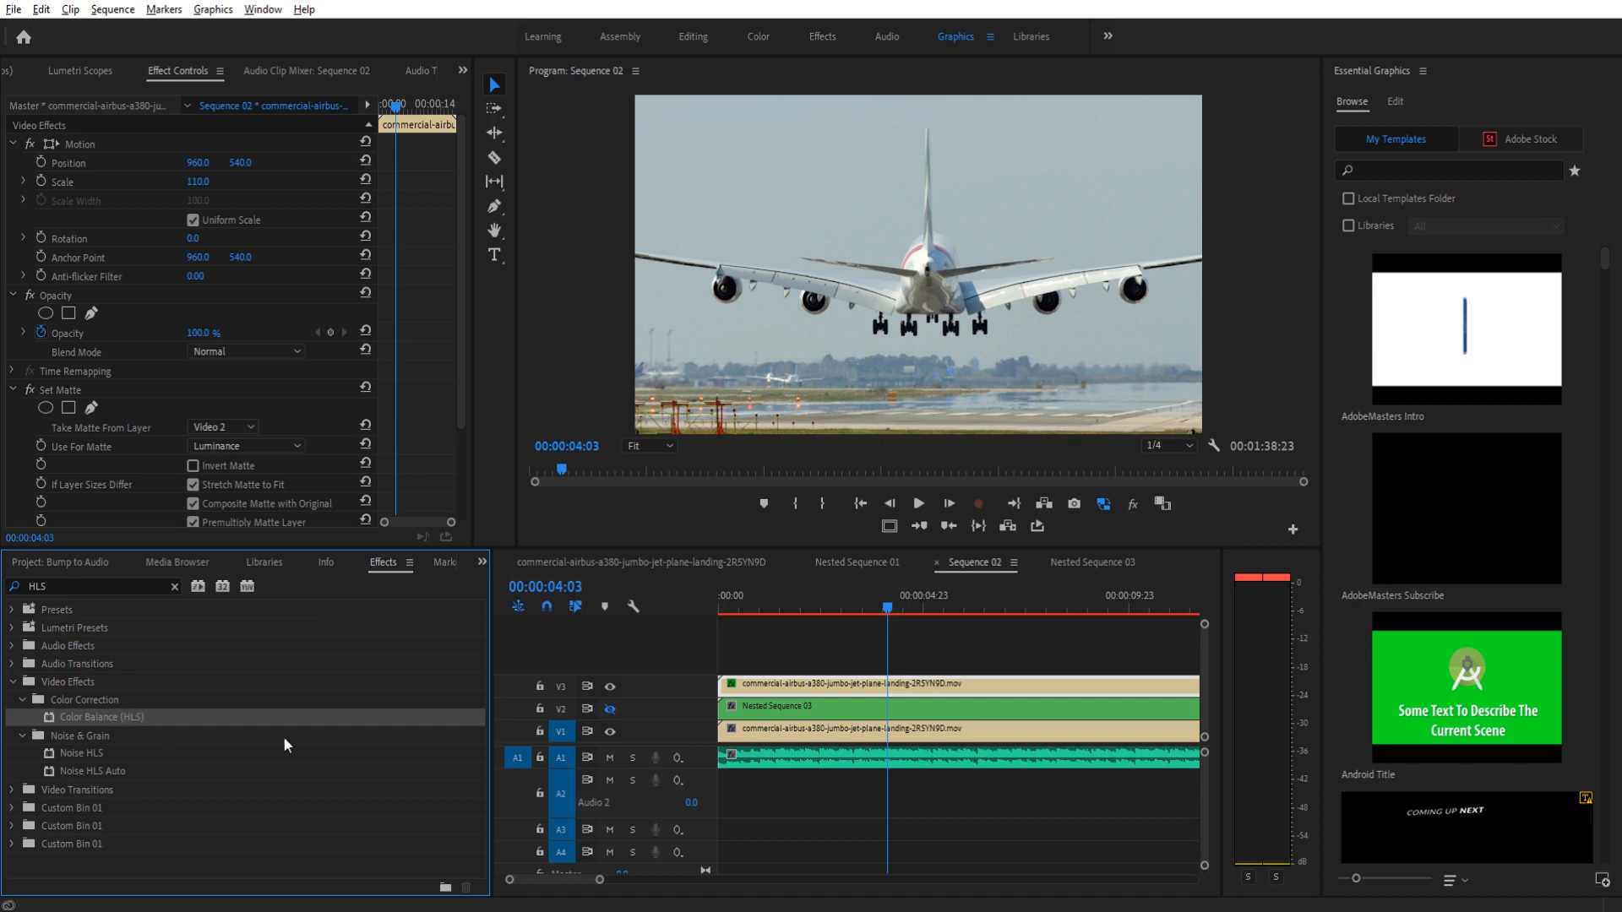